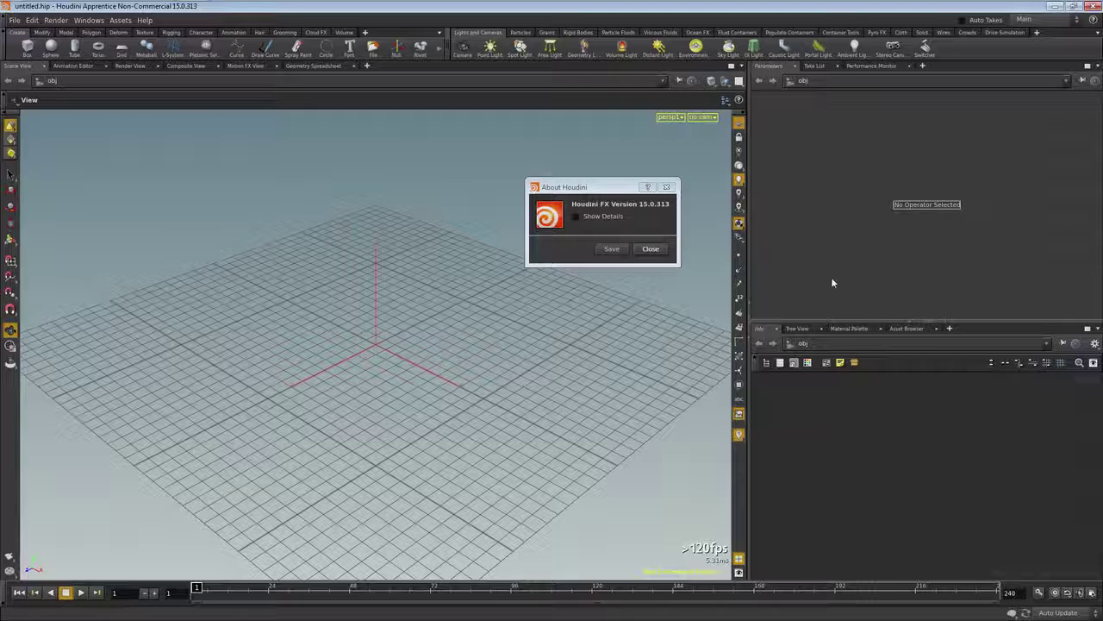
- Dismiss the version information, create a tube object at the origin and rename it geo_fracture_source
{"action": "left_click_drag", "start_coordinate": [582, 188], "coordinate": [581, 182]}
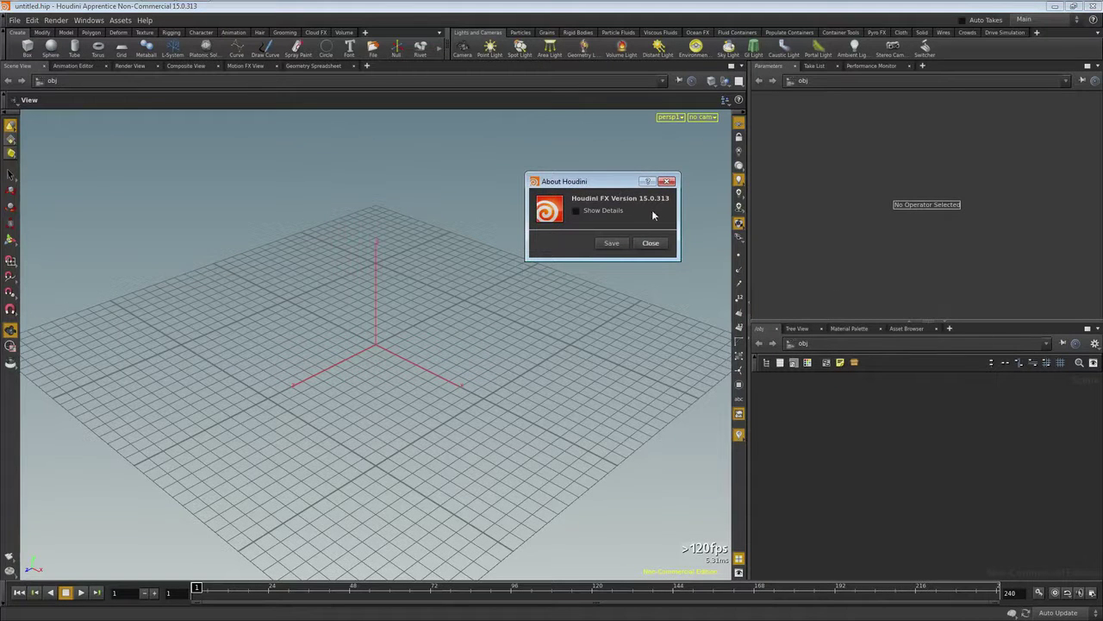
{"action": "left_click", "coordinate": [651, 244]}
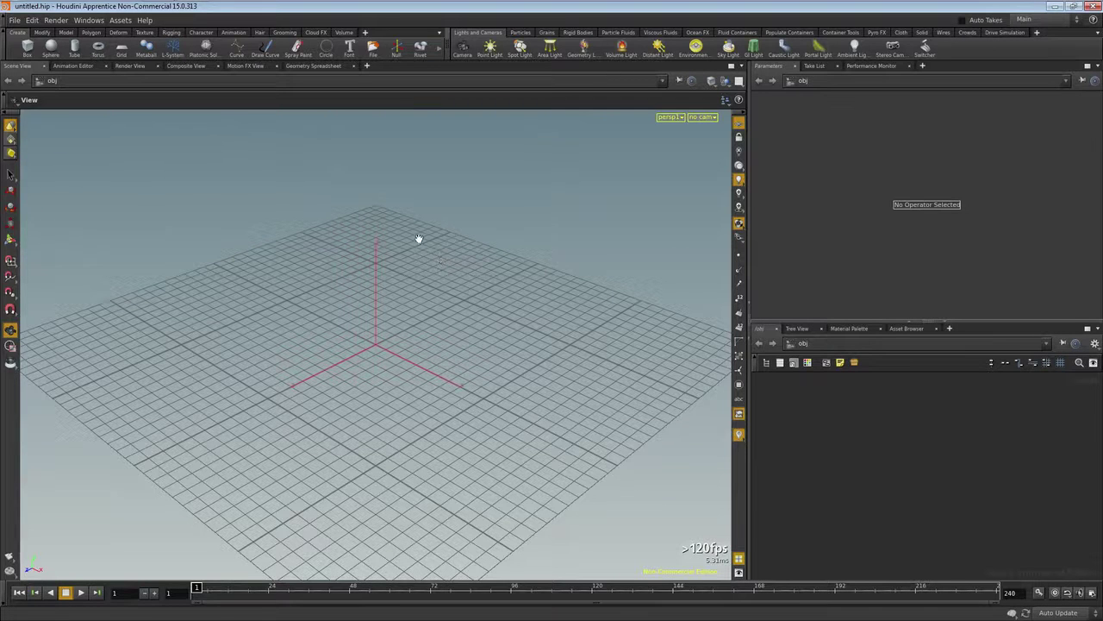
{"action": "left_click", "coordinate": [75, 47]}
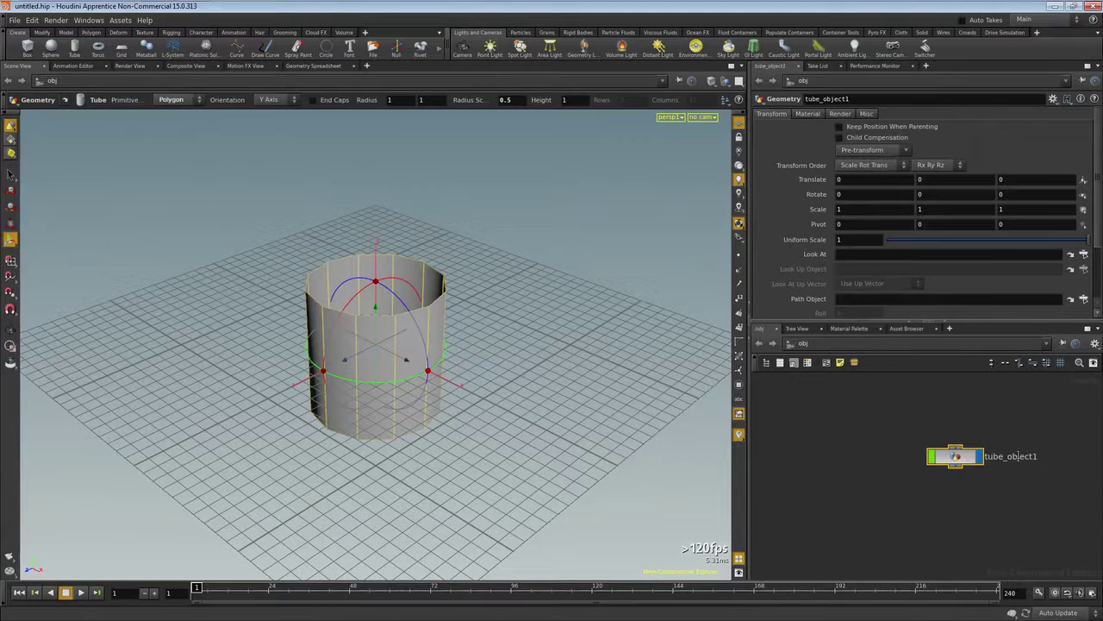
{"action": "double_click", "coordinate": [1018, 455]}
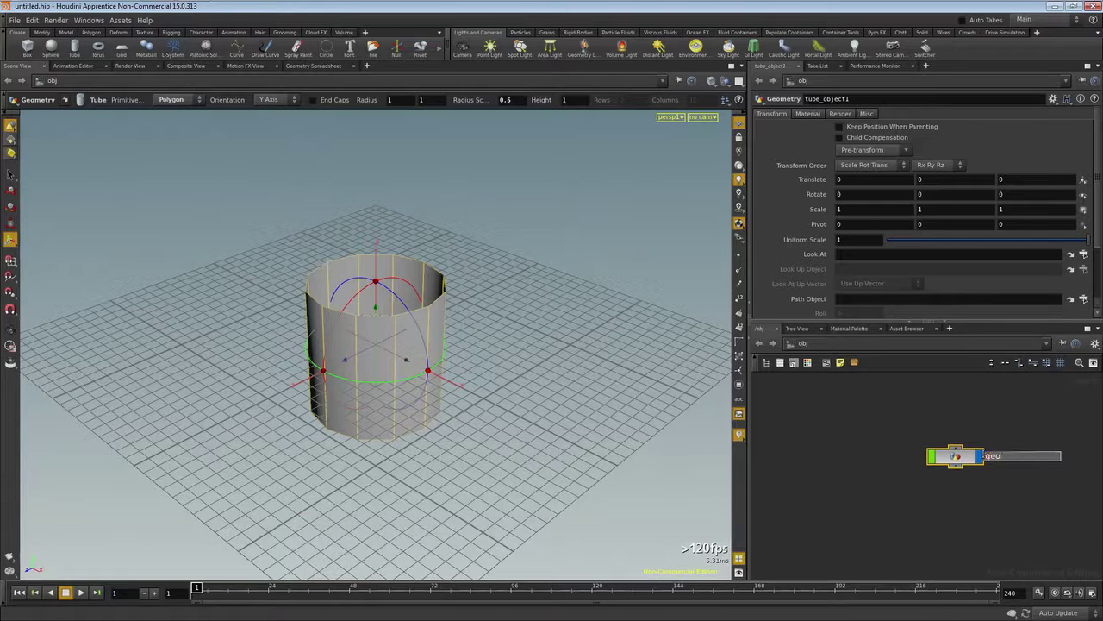
{"action": "type", "text": "geo_fracture_source"}
{"action": "key", "text": "Return"}
- Set the tube's height to 5 and both its rows and columns to 32 inside geo_fracture_source
{"action": "double_click", "coordinate": [972, 461]}
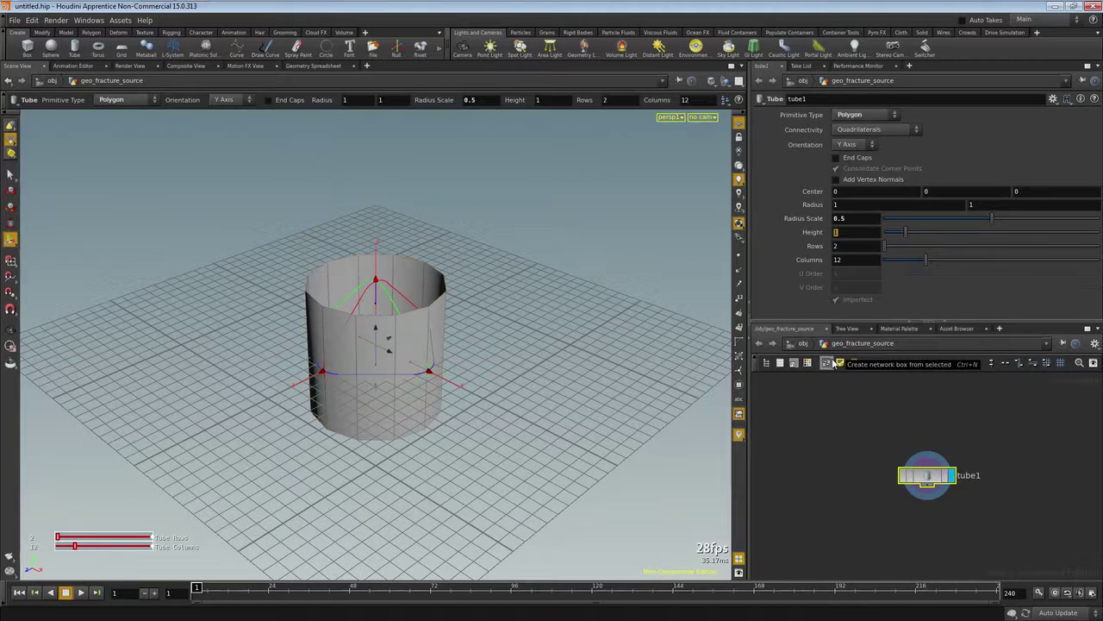
{"action": "type", "text": "5"}
{"action": "key", "text": "Tab"}
{"action": "type", "text": "32"}
{"action": "key", "text": "Tab"}
{"action": "type", "text": "32"}
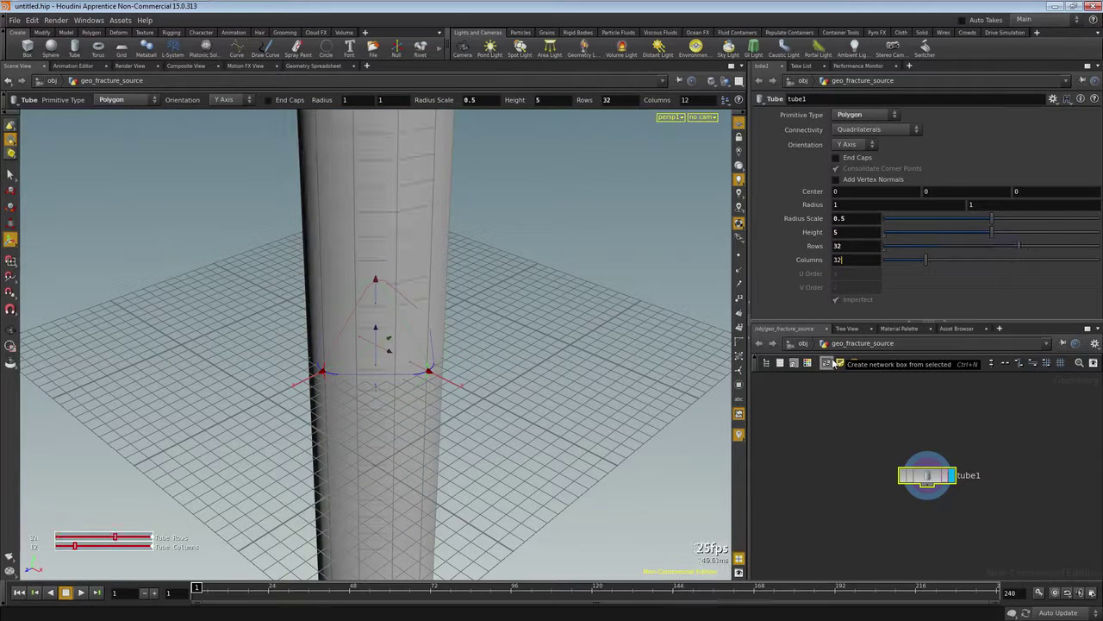
{"action": "key", "text": "Return"}
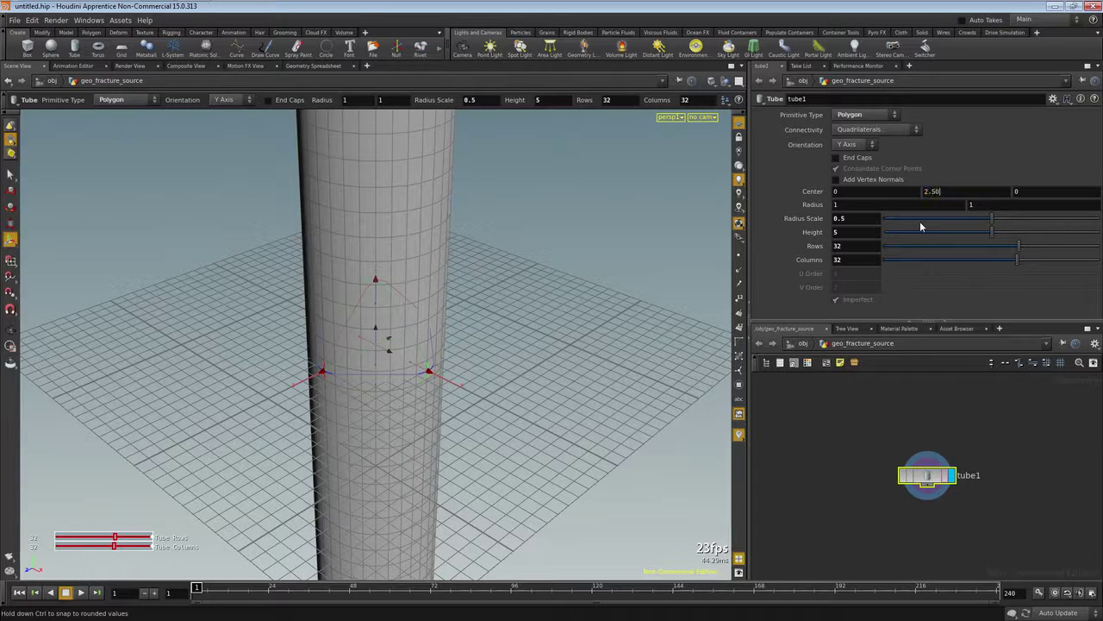
- Raise the tube's center to 2.501 in Y and enable its end caps
{"action": "left_click", "coordinate": [836, 159]}
{"action": "key", "text": "Escape"}
{"action": "scroll", "coordinate": [316, 417], "scroll_direction": "down", "scroll_amount": 5}
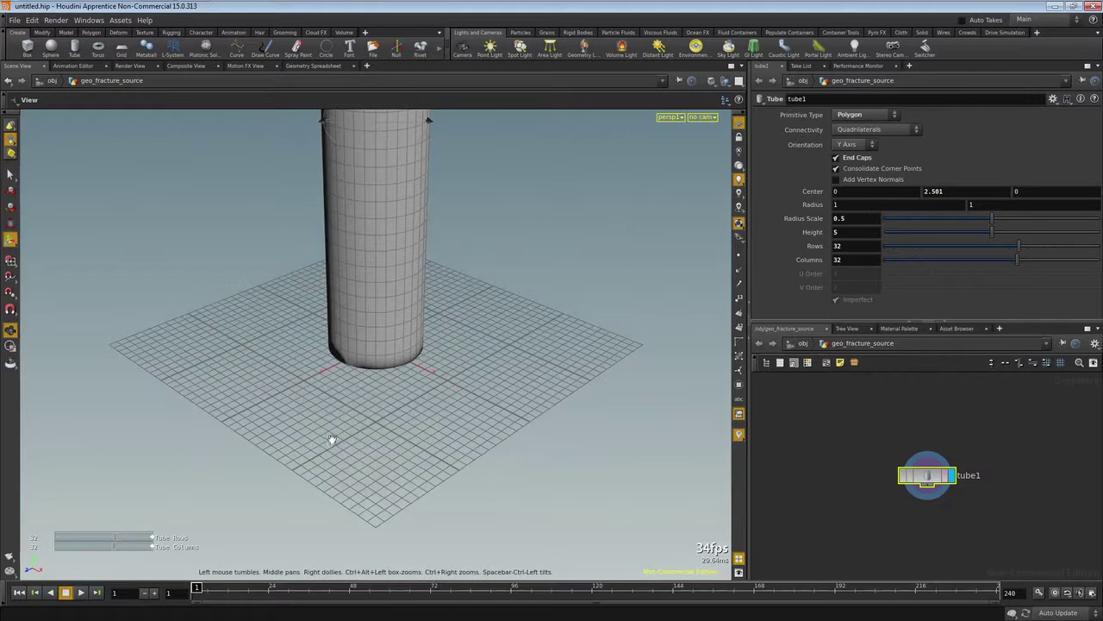
{"action": "scroll", "coordinate": [357, 406], "scroll_direction": "down", "scroll_amount": 3}
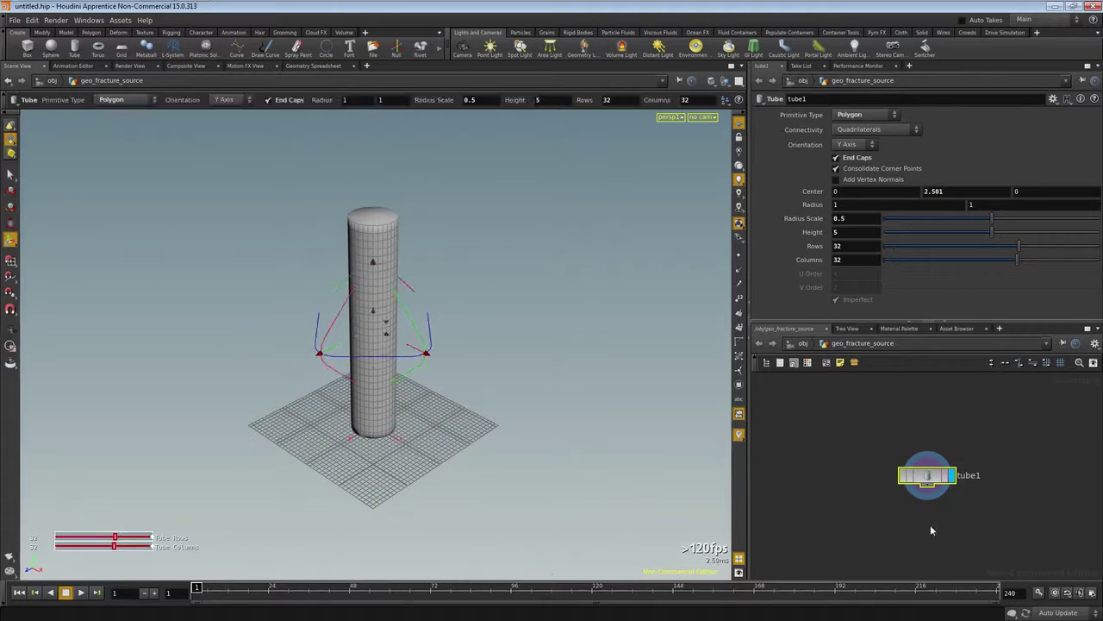
- Add an Edge Cusp node after the tube node, connect it and make it the displayed node
{"action": "key", "text": "Tab"}
{"action": "type", "text": "edge"}
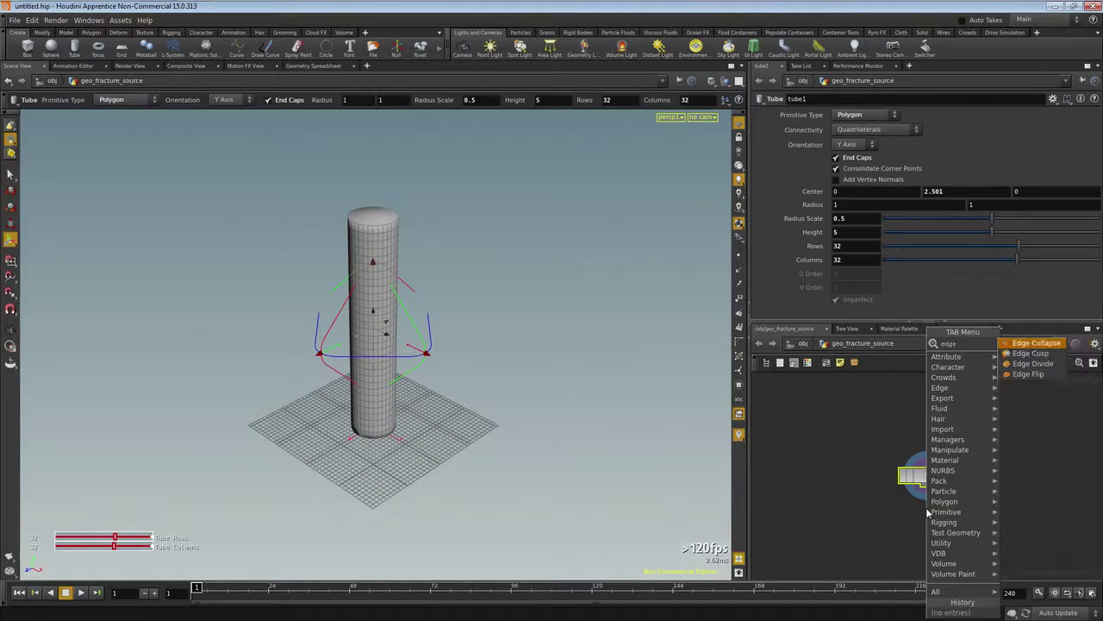
{"action": "left_click", "coordinate": [1004, 358]}
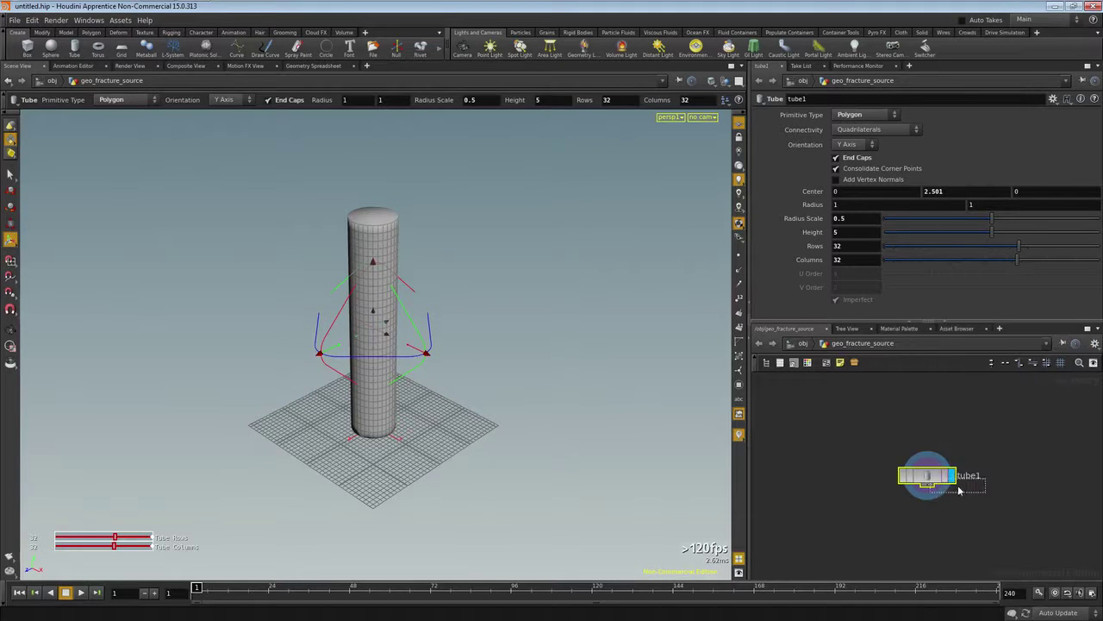
{"action": "left_click", "coordinate": [926, 522]}
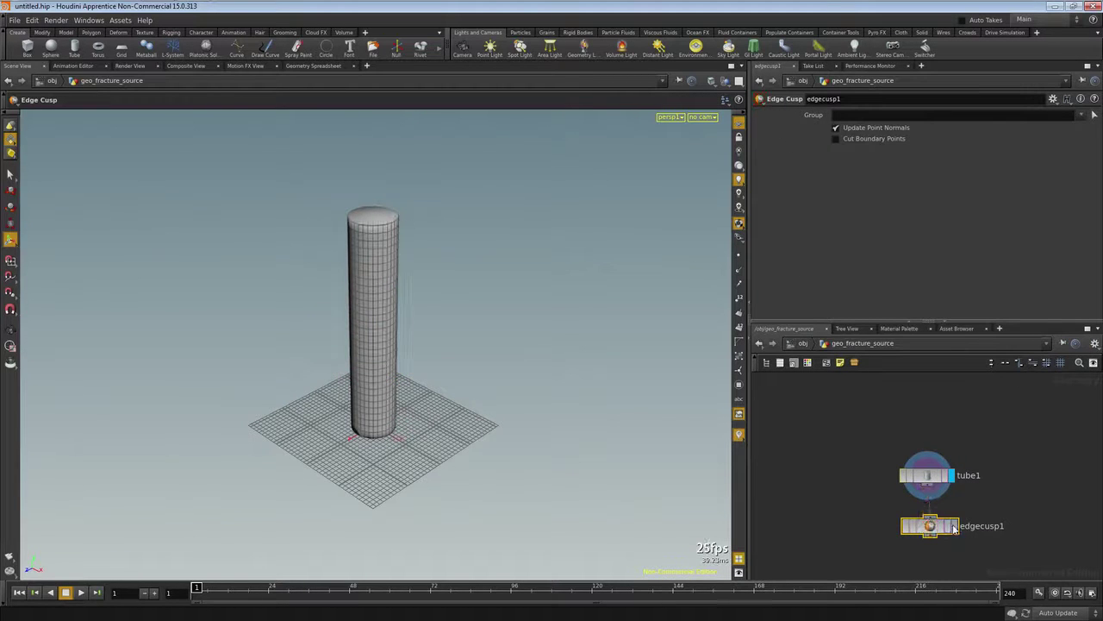
{"action": "key", "text": "Escape"}
{"action": "left_click_drag", "start_coordinate": [362, 365], "coordinate": [347, 424]}
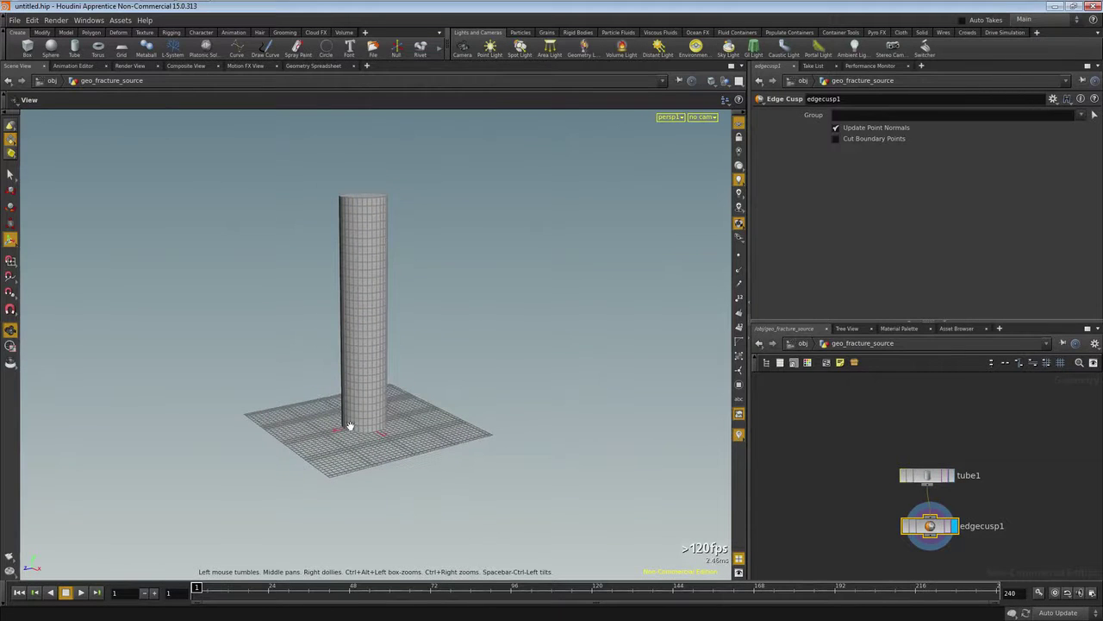
- Create a grid object, move it to about -4.27, 3.24, 0 beside the tube and rotate it about -91.4 degrees in Z
{"action": "left_click", "coordinate": [794, 343]}
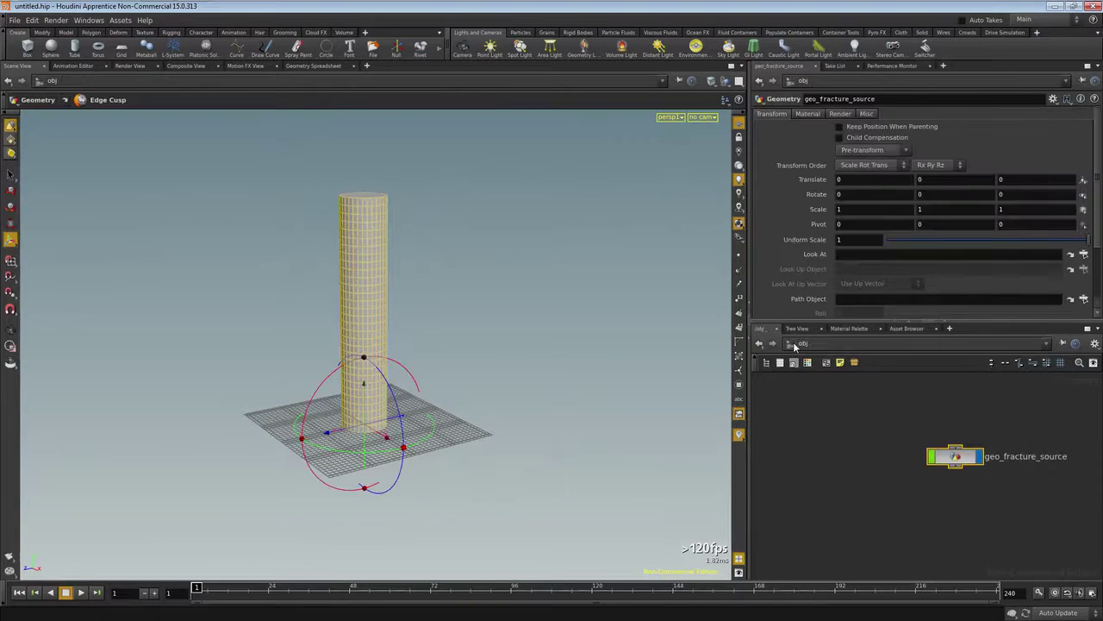
{"action": "left_click", "coordinate": [121, 47]}
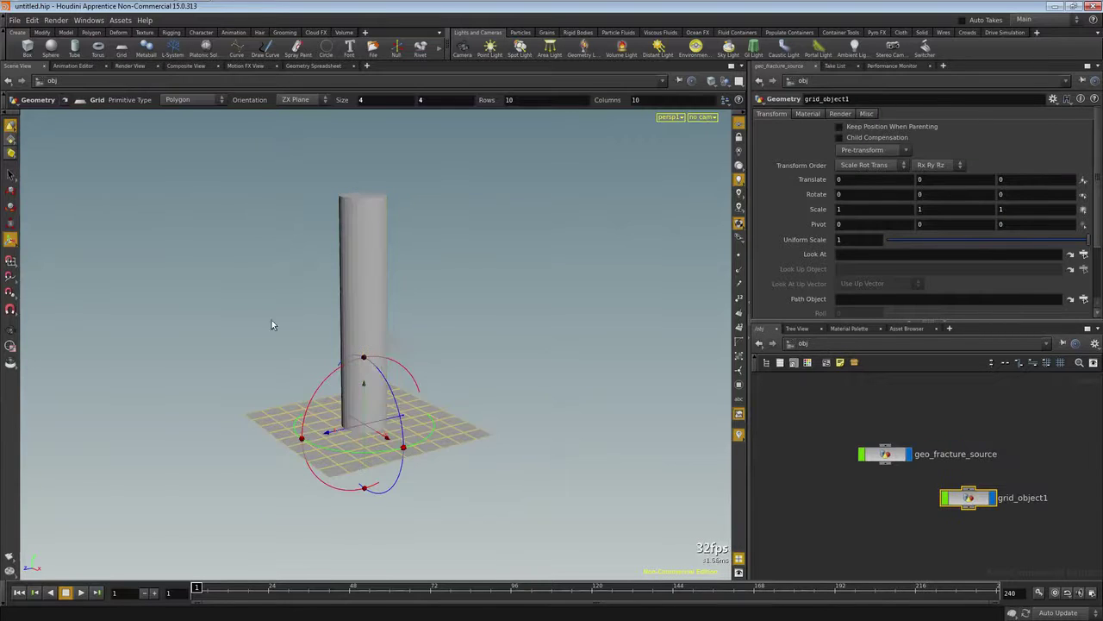
{"action": "left_click_drag", "start_coordinate": [504, 403], "coordinate": [489, 424]}
{"action": "key", "text": "space"}
{"action": "left_click_drag", "start_coordinate": [529, 377], "coordinate": [468, 308]}
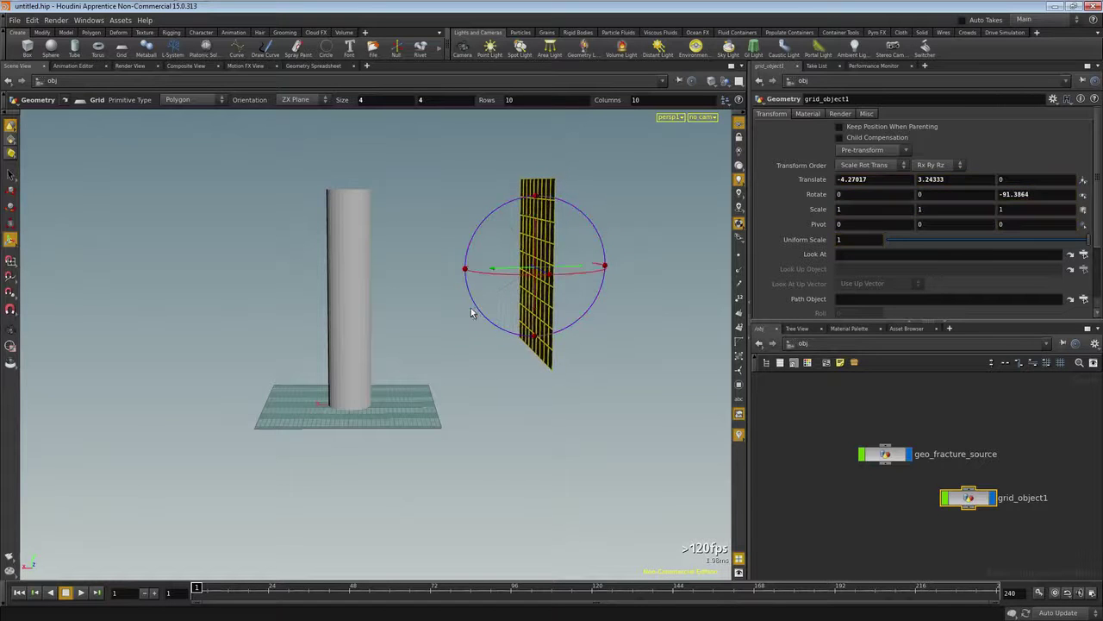
- Narrow the upright grid by scaling it to about 0.242 along its Z axis
{"action": "left_click_drag", "start_coordinate": [103, 320], "coordinate": [4, 219], "text": "alt"}
{"action": "left_click", "coordinate": [10, 223]}
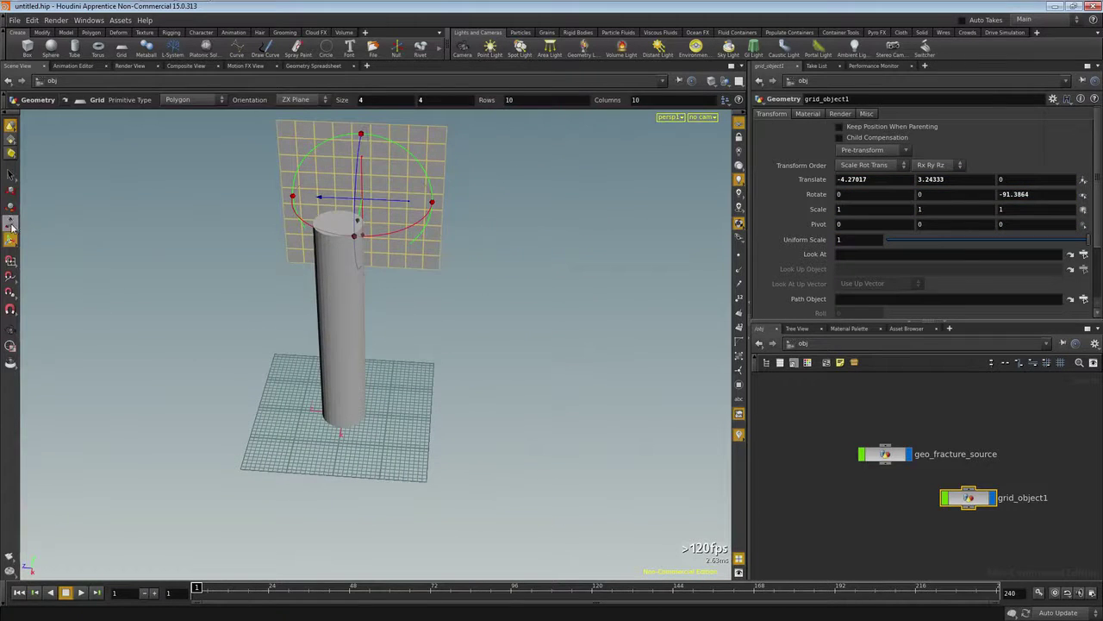
{"action": "left_click_drag", "start_coordinate": [411, 205], "coordinate": [388, 235]}
{"action": "left_click_drag", "start_coordinate": [606, 318], "coordinate": [357, 343], "text": "alt"}
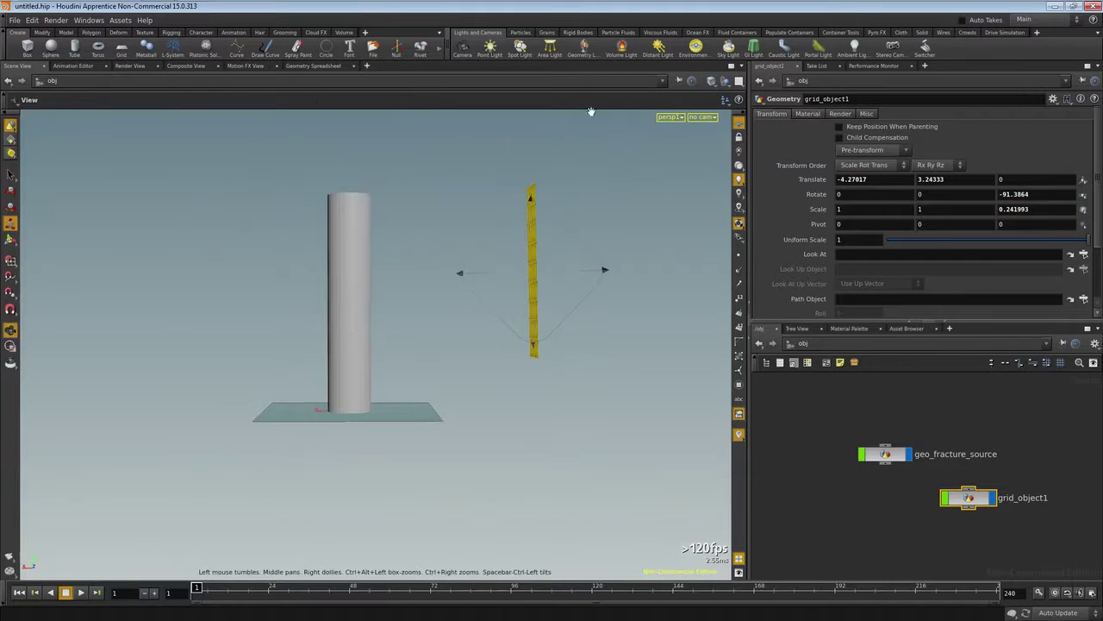
- Turn the grid into a Source Particle Emitter and play the simulation with the frame range ending at 48
{"action": "left_click", "coordinate": [520, 33]}
{"action": "left_click", "coordinate": [545, 48]}
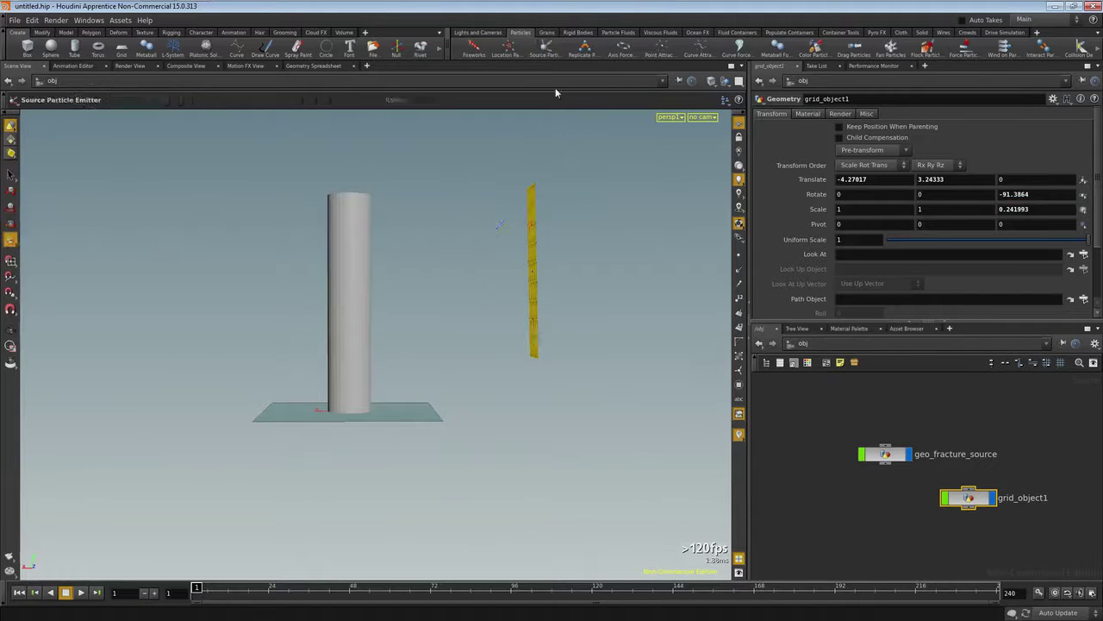
{"action": "key", "text": "Return"}
{"action": "key", "text": "Up"}
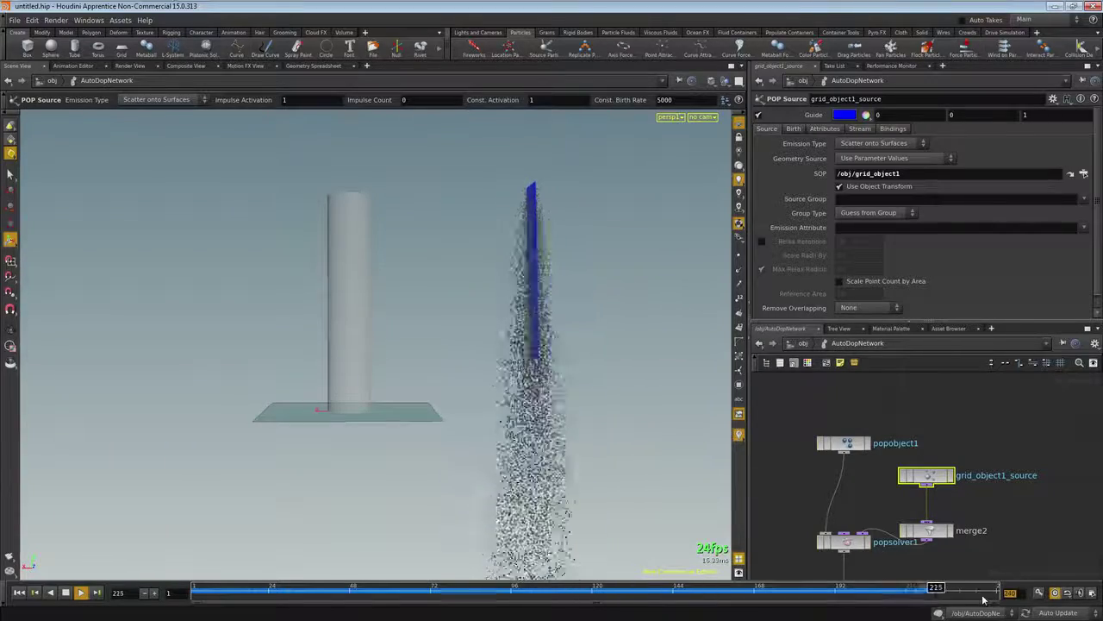
{"action": "left_click_drag", "start_coordinate": [982, 601], "coordinate": [350, 601]}
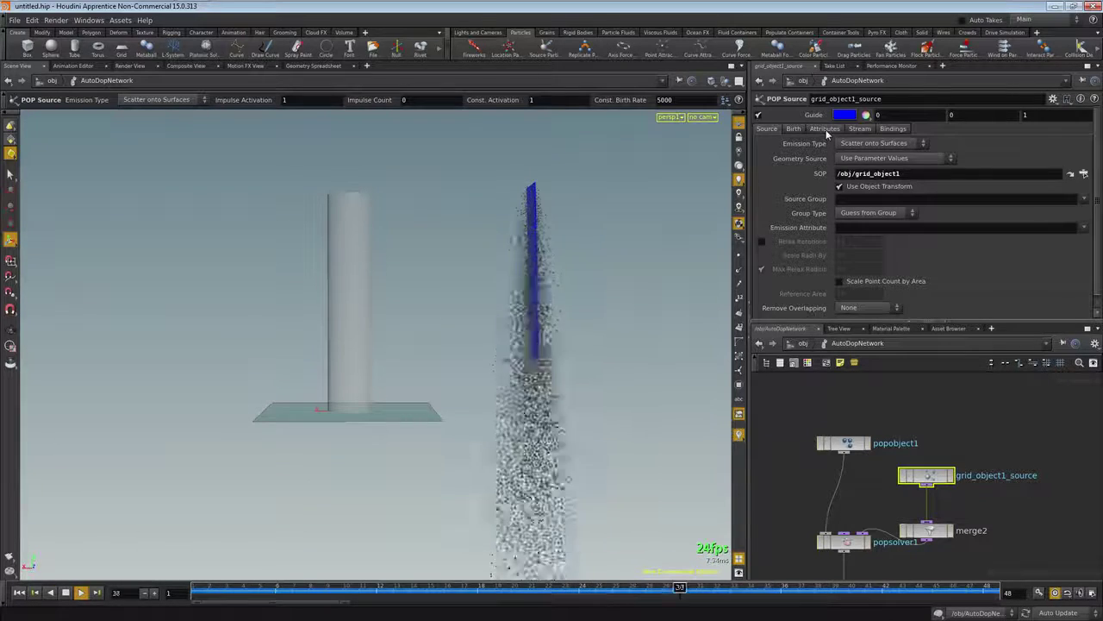
- Set the particle source's X velocity to 10 so the particles shoot towards the tube
{"action": "left_click", "coordinate": [825, 129]}
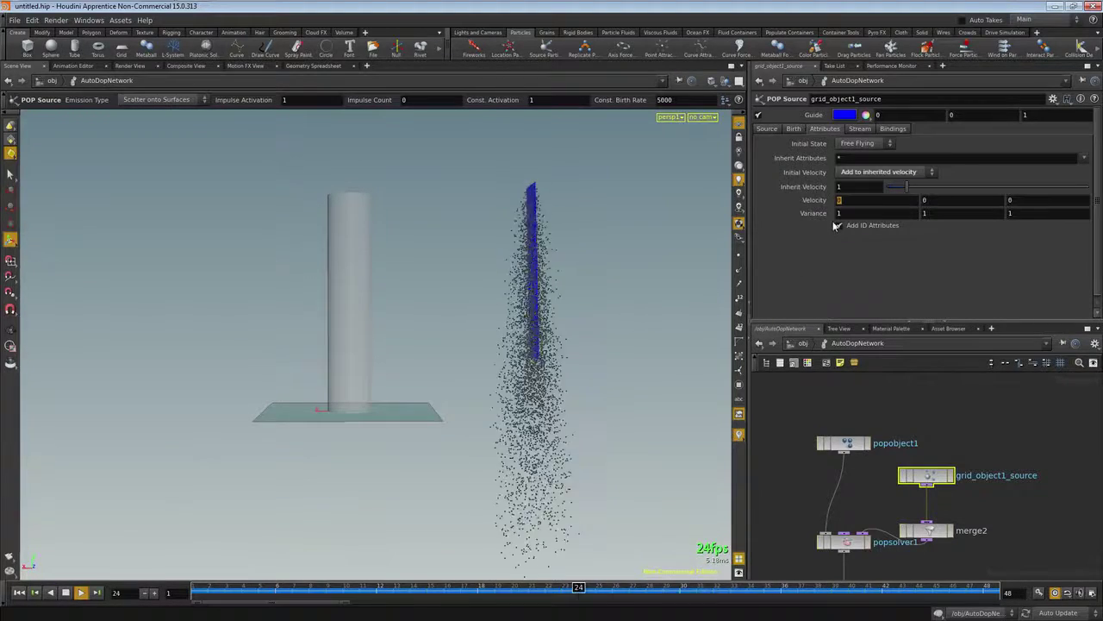
{"action": "type", "text": "10"}
{"action": "left_click", "coordinate": [837, 225]}
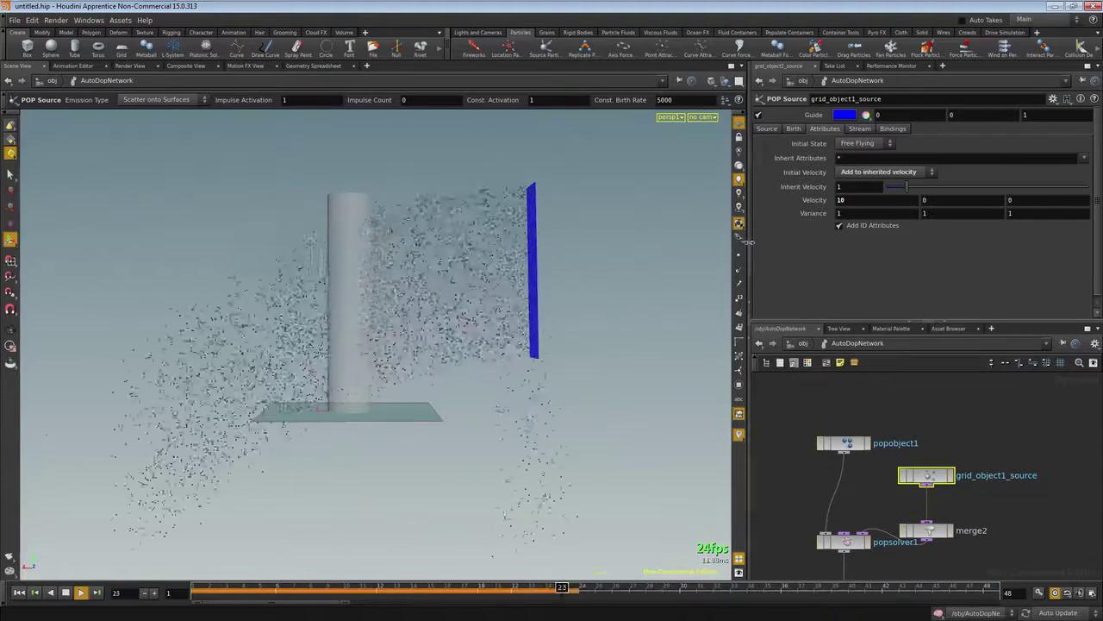
{"action": "key", "text": "Escape"}
{"action": "left_click_drag", "start_coordinate": [466, 228], "coordinate": [431, 271]}
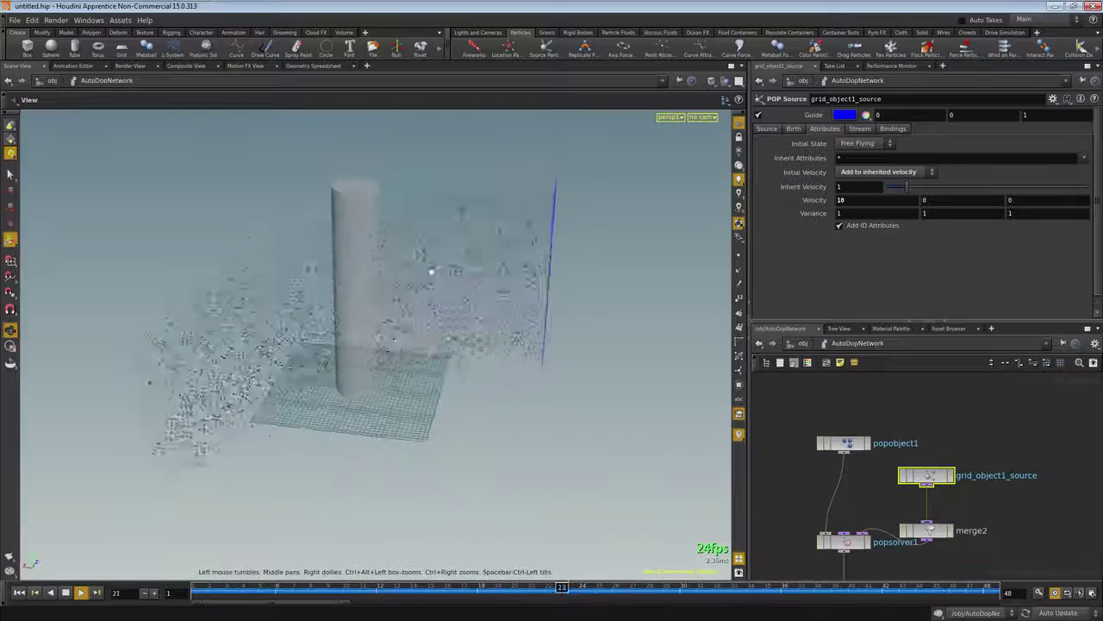
{"action": "key", "text": "Return"}
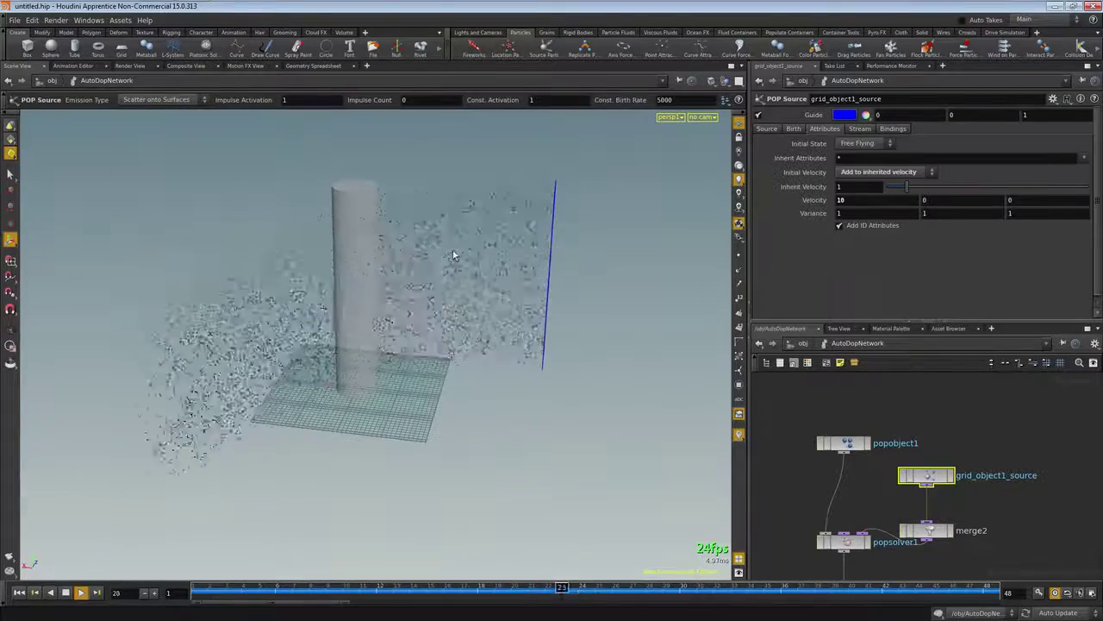
- Set the particle source's Const. Activation to 0 and its Impulse Activation to the expression $F > 12 && $F <24
{"action": "left_click", "coordinate": [793, 129]}
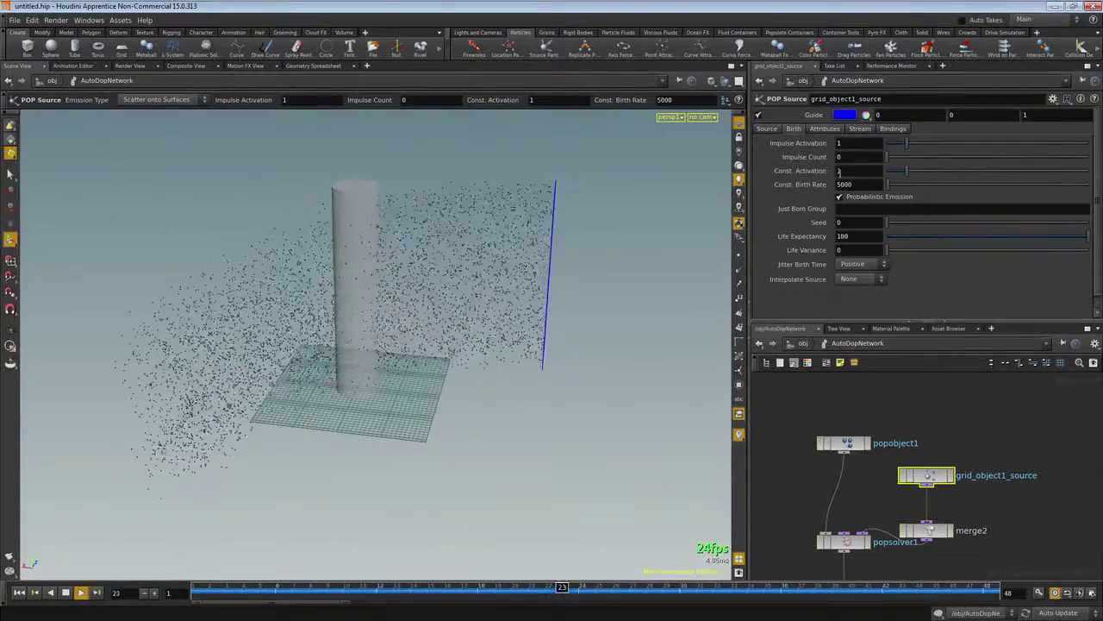
{"action": "type", "text": "0"}
{"action": "key", "text": "Return"}
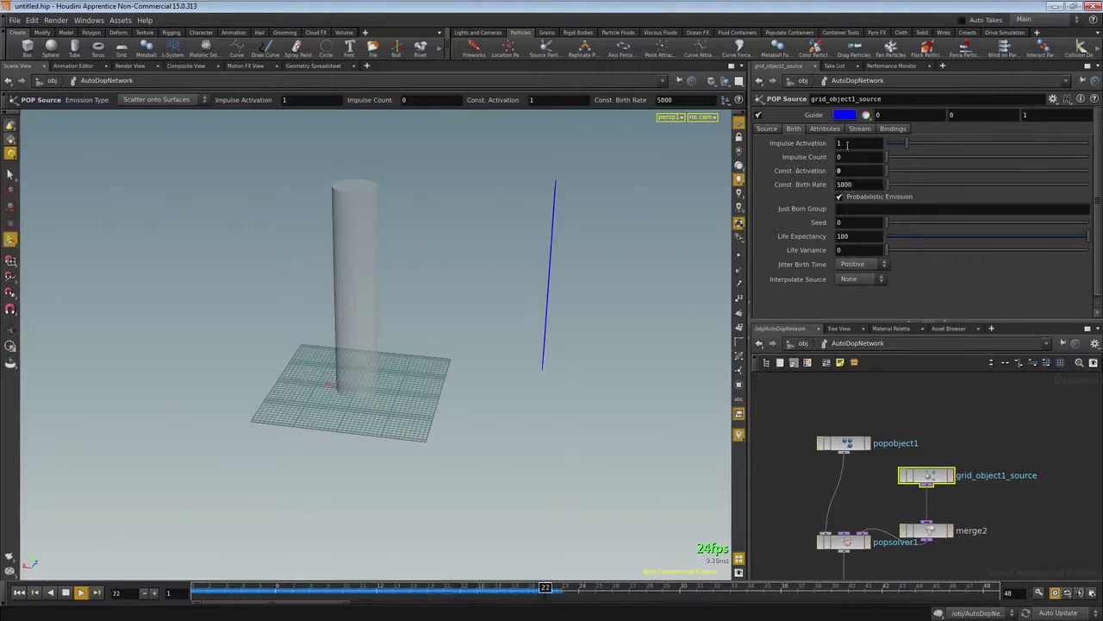
{"action": "type", "text": "$F"}
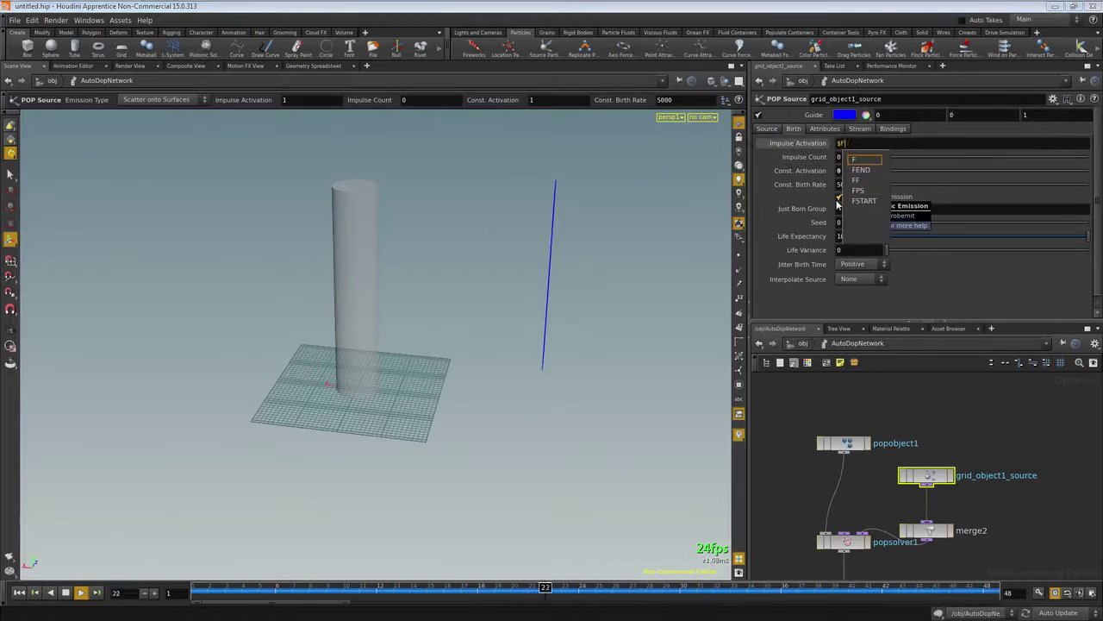
{"action": "type", "text": " > 12"}
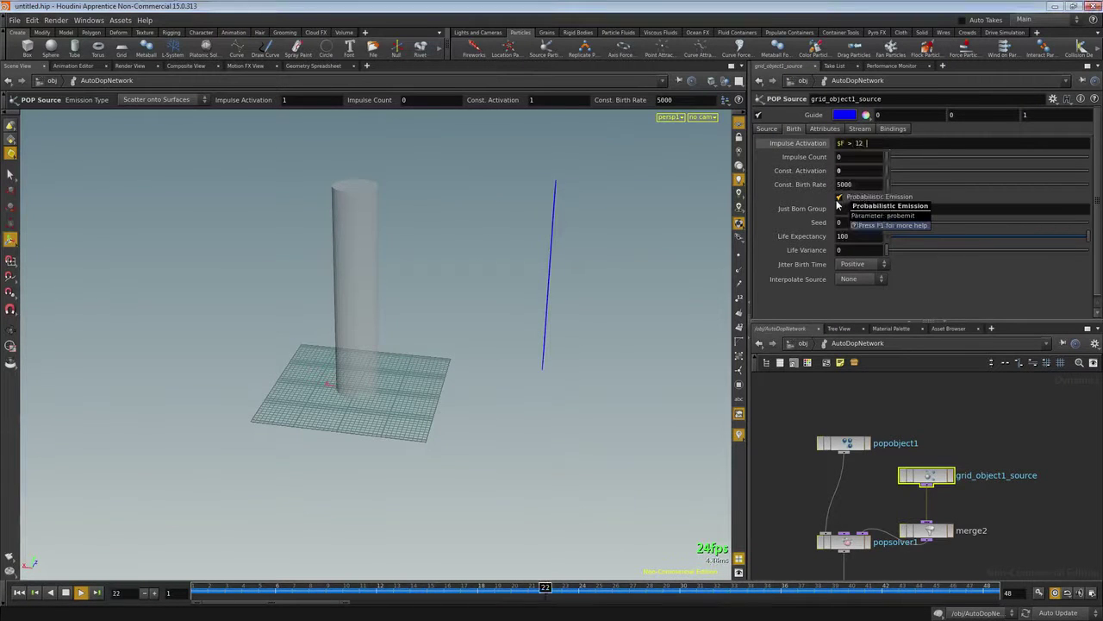
{"action": "type", "text": " && $F <24"}
{"action": "key", "text": "Return"}
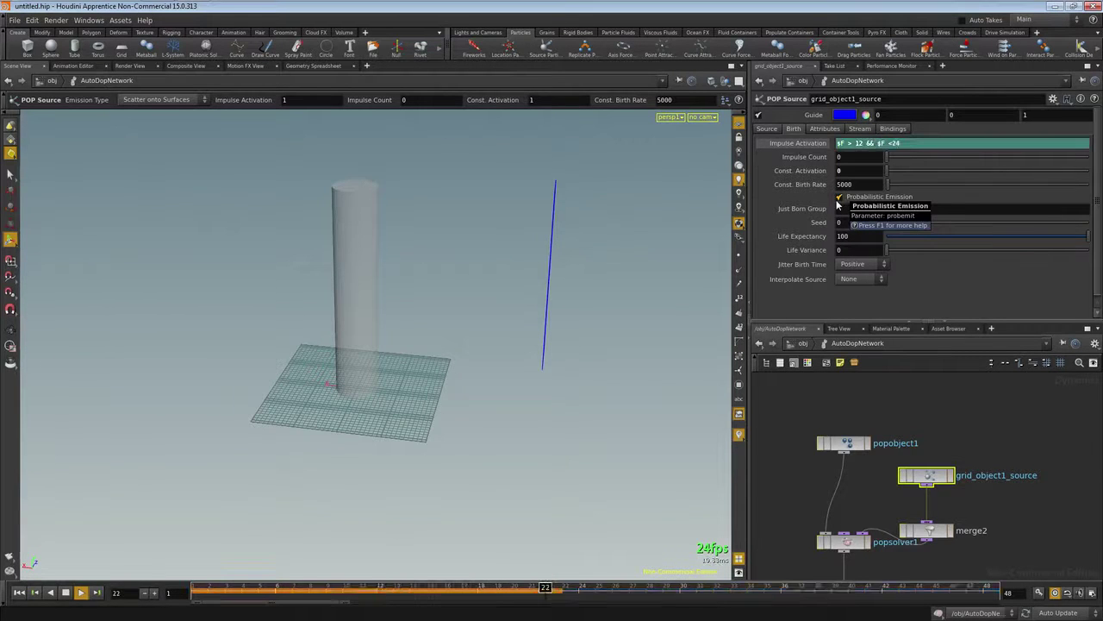
- Set the particle source's Impulse Count to 2 and view the emission from another angle
{"action": "left_click", "coordinate": [839, 157]}
{"action": "type", "text": "2"}
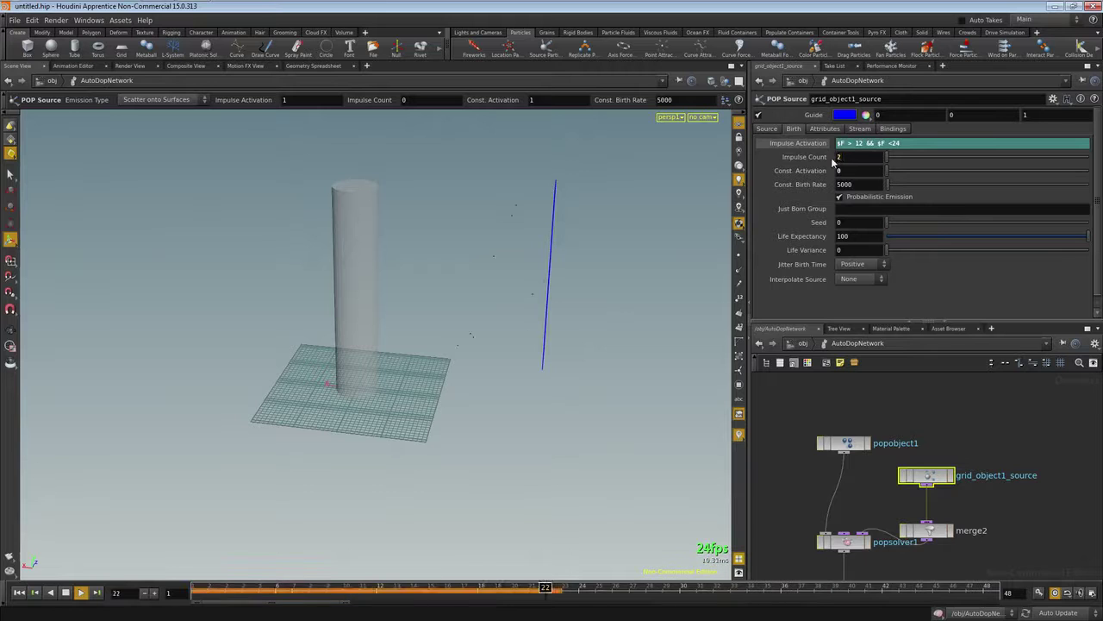
{"action": "key", "text": "Escape"}
{"action": "left_click_drag", "start_coordinate": [578, 259], "coordinate": [457, 298]}
{"action": "key", "text": "Return"}
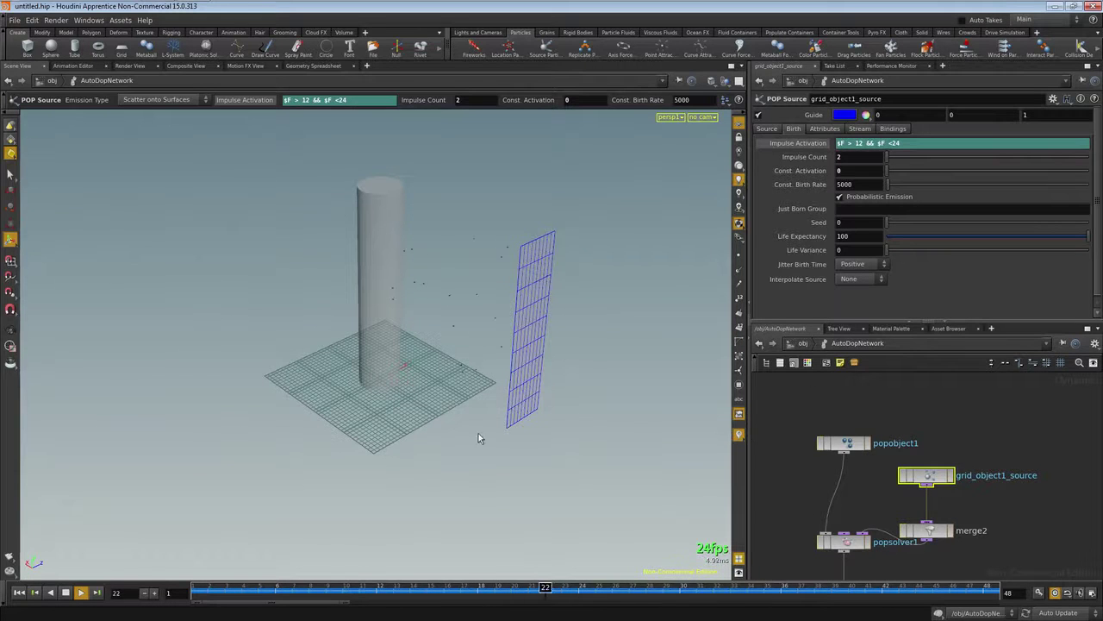
- Make the geo_fracture_source tube a rigid-body Static Object and lay out the nodes inside AutoDopNetwork
{"action": "left_click", "coordinate": [803, 343]}
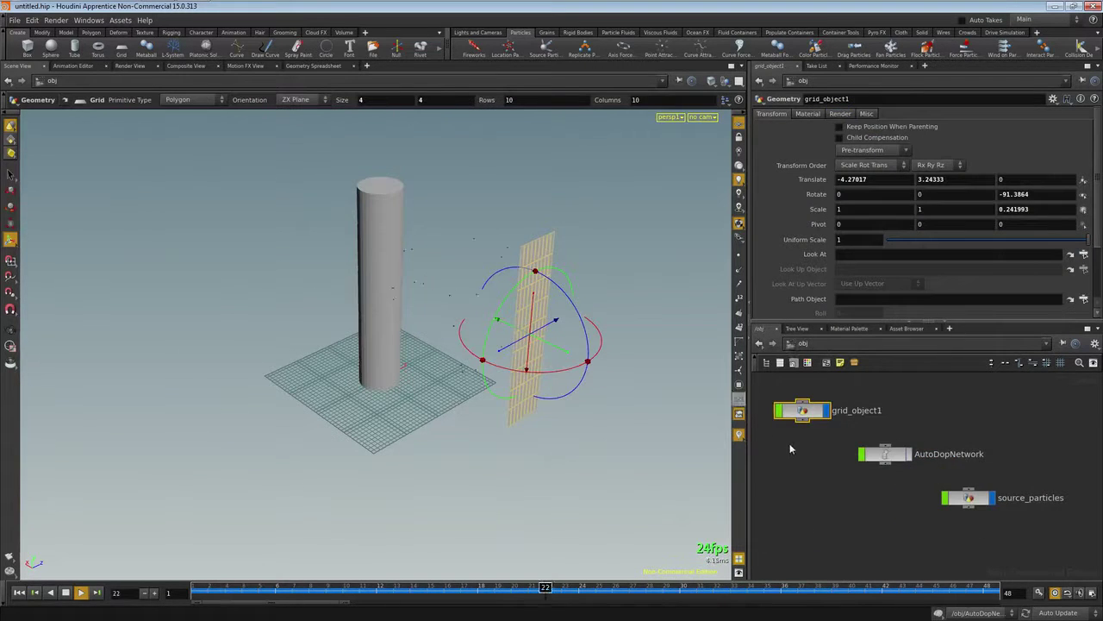
{"action": "left_click", "coordinate": [840, 436]}
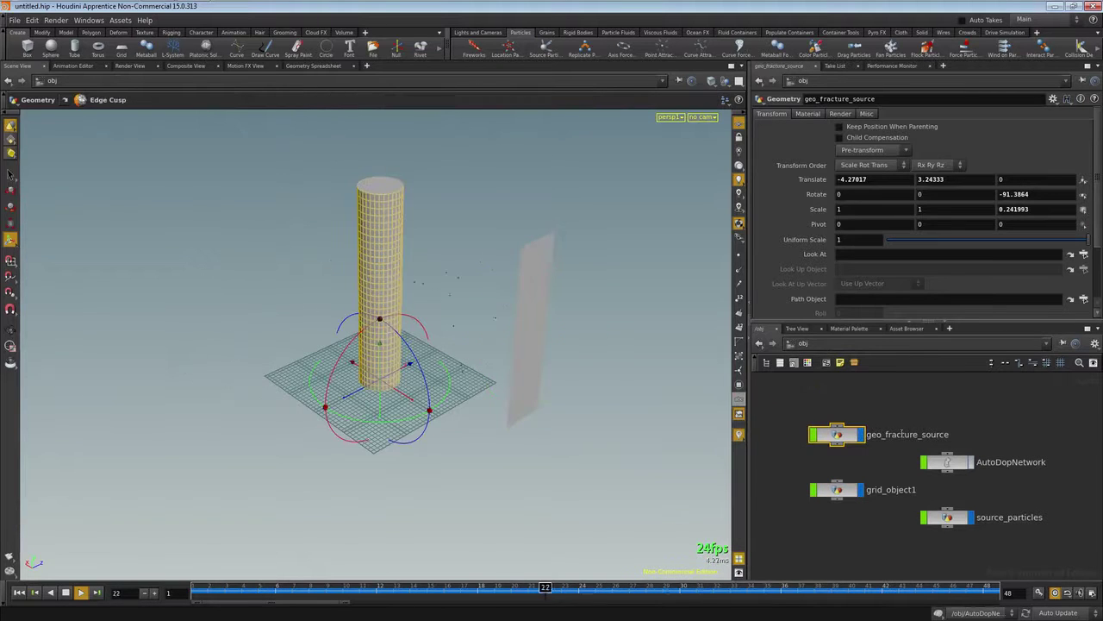
{"action": "left_click", "coordinate": [570, 33]}
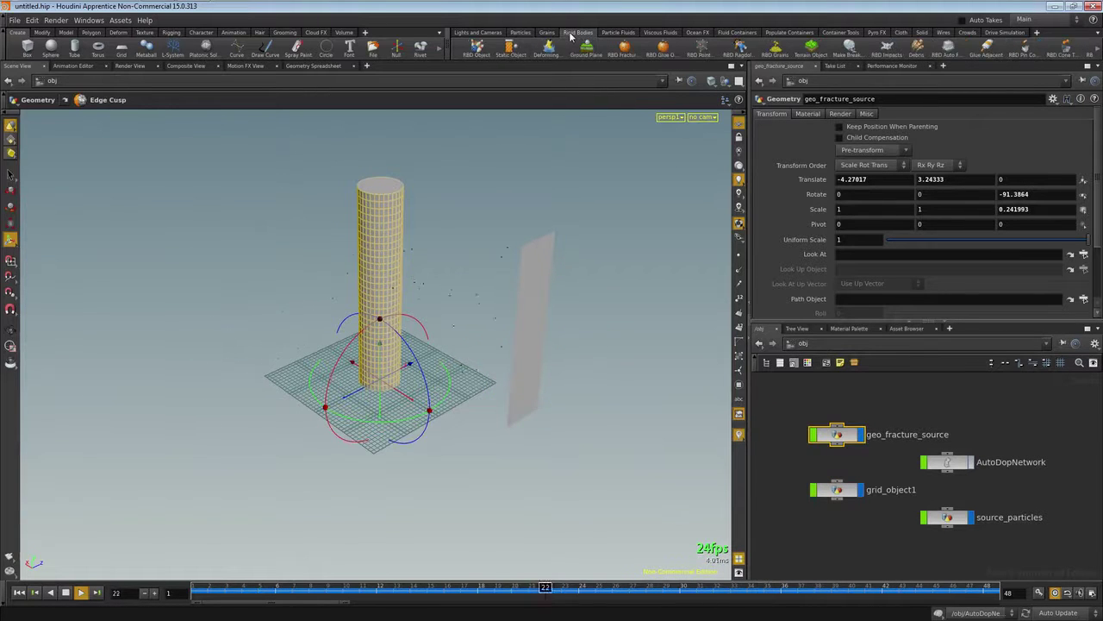
{"action": "left_click", "coordinate": [511, 46]}
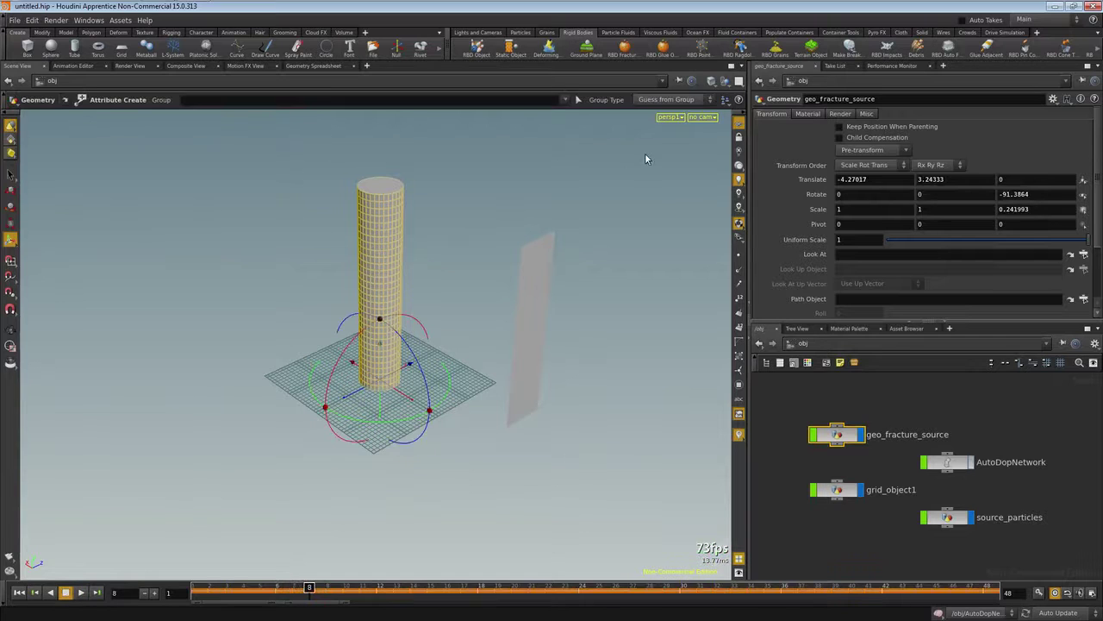
{"action": "double_click", "coordinate": [944, 461]}
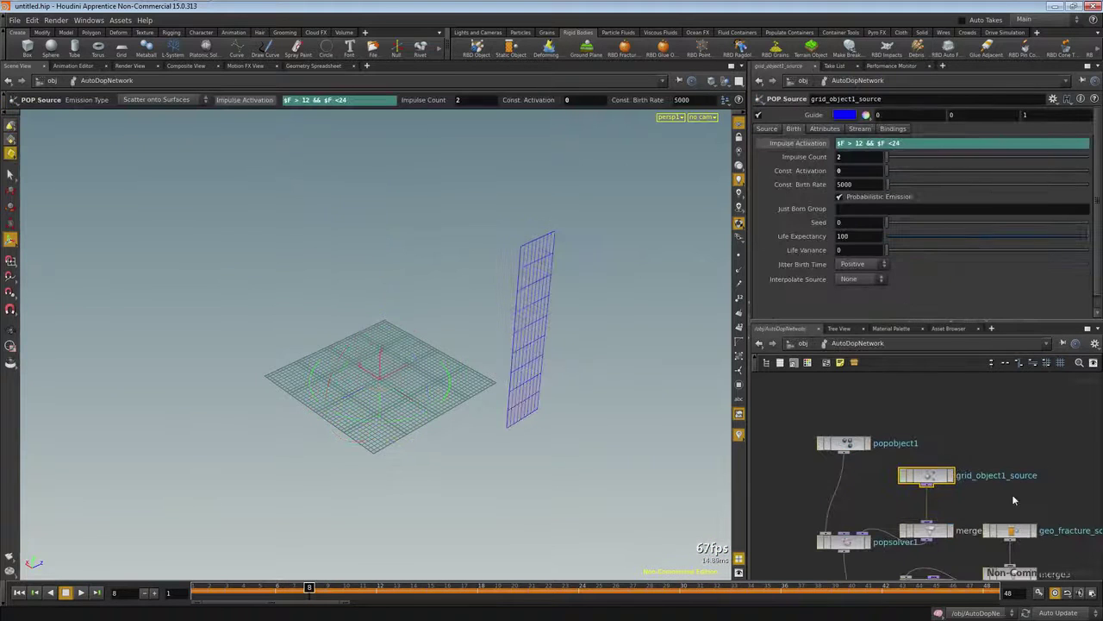
{"action": "key", "text": "l"}
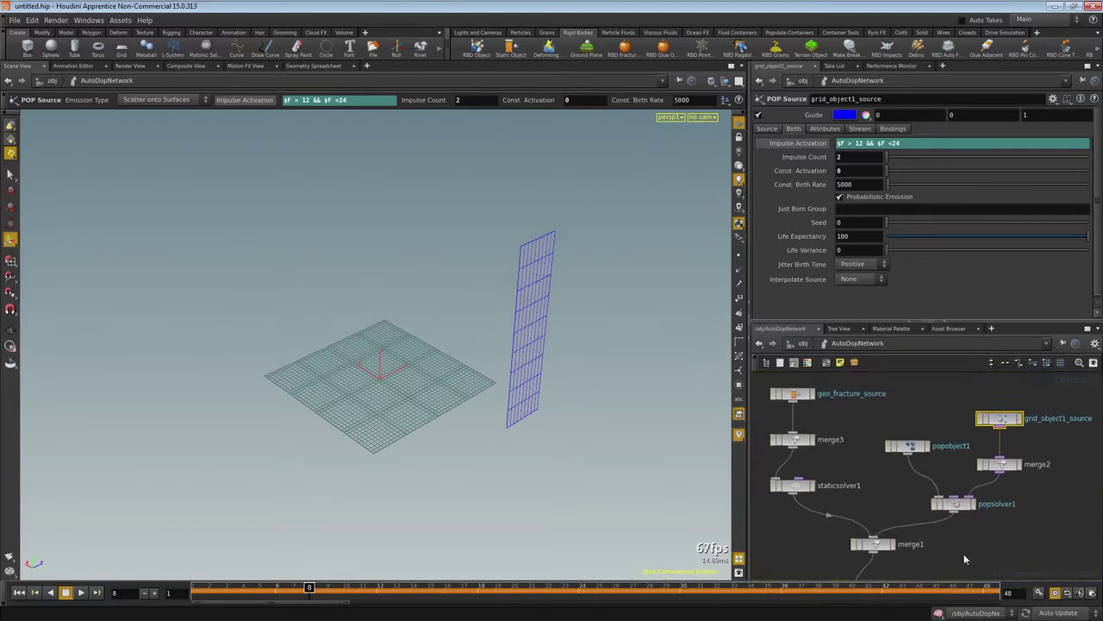
- Replay the simulation from frame 1 and check the particles against the tube from a lower side angle
{"action": "left_click", "coordinate": [19, 593]}
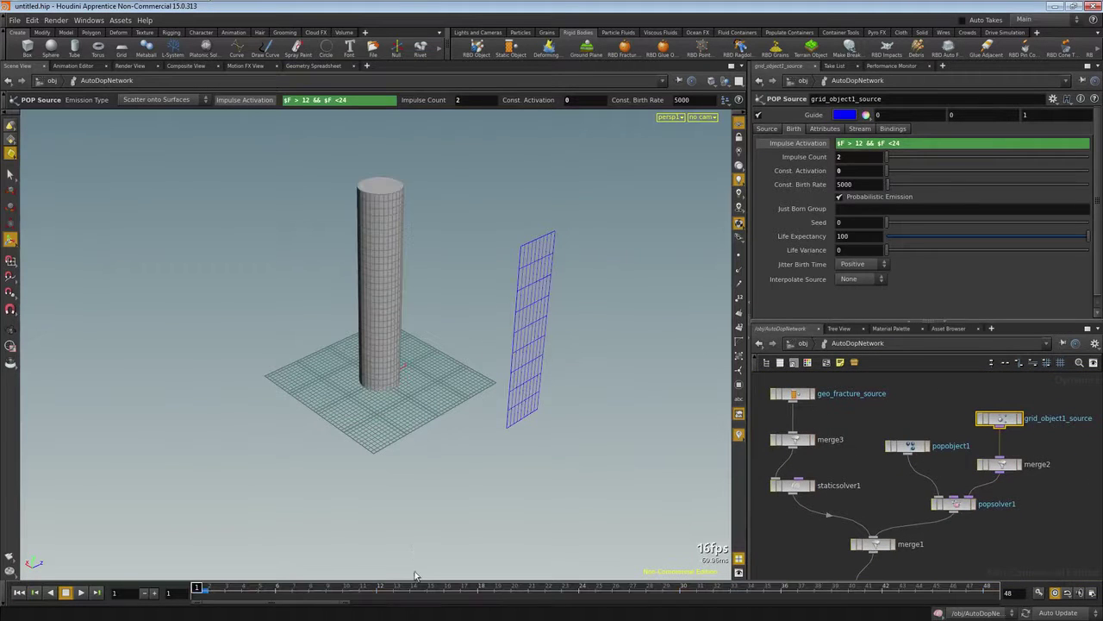
{"action": "left_click", "coordinate": [82, 593]}
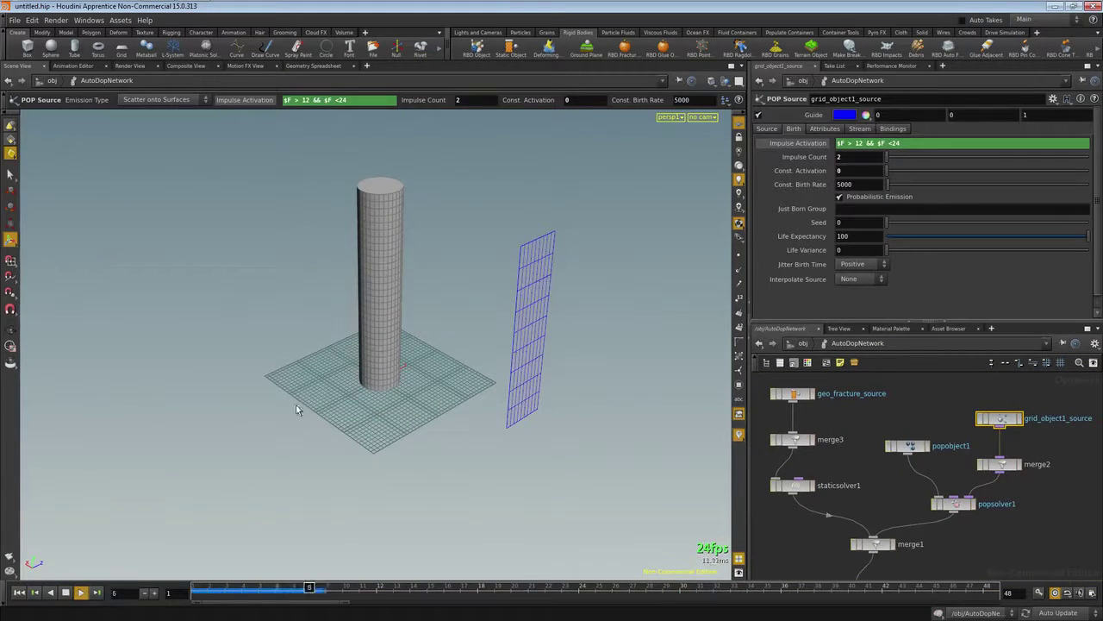
{"action": "left_click_drag", "start_coordinate": [378, 342], "coordinate": [424, 320], "text": "alt"}
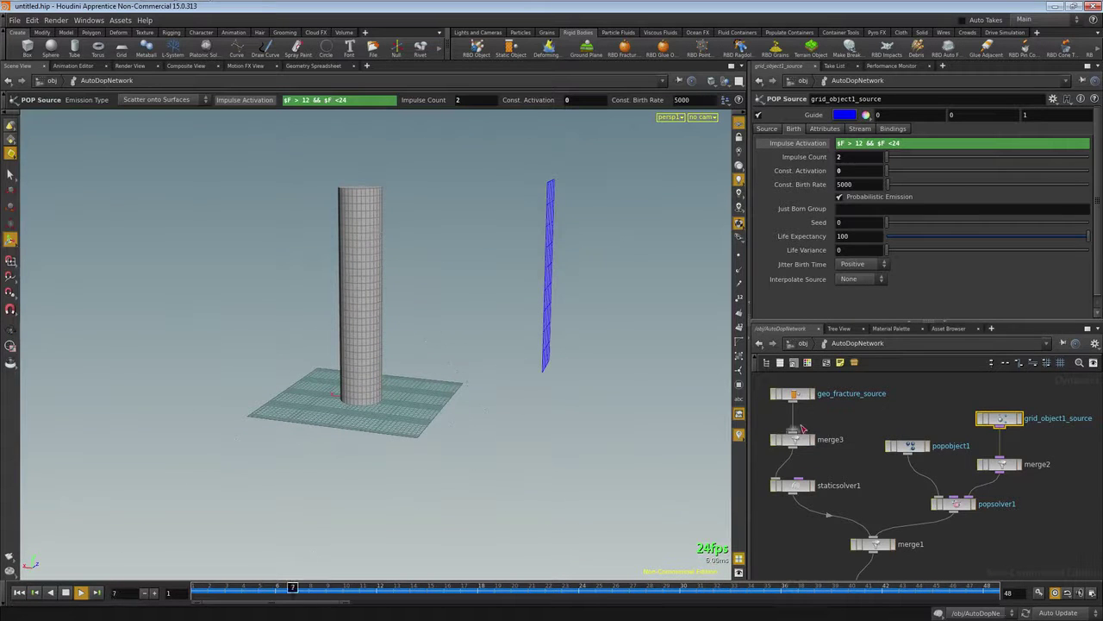
- Enable Add Impact Data in the collision behavior of popsolver1
{"action": "left_click", "coordinate": [957, 504]}
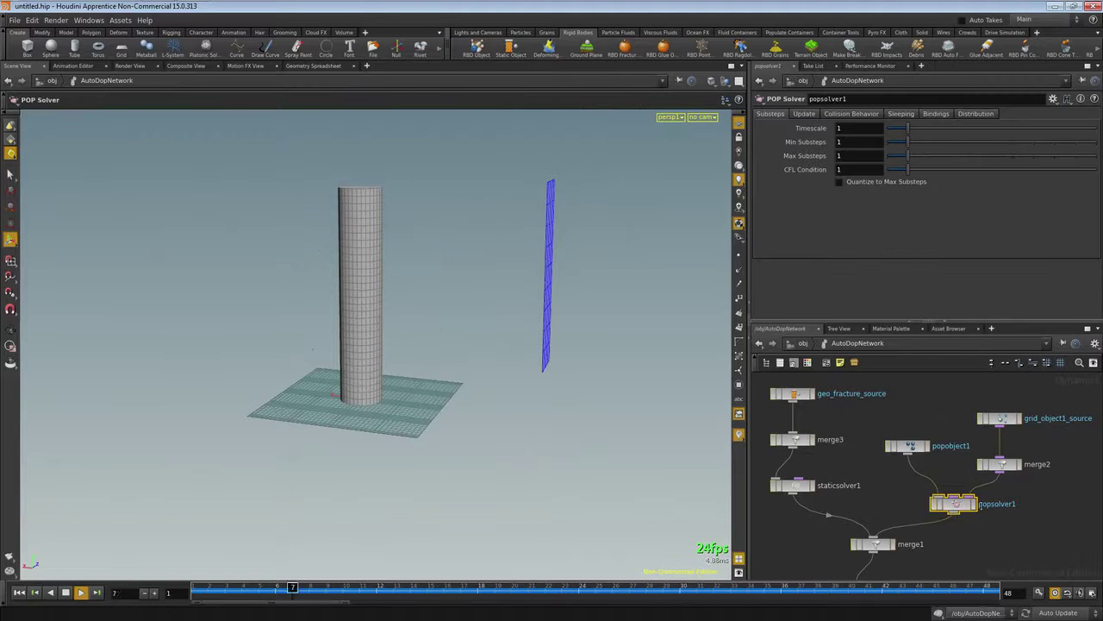
{"action": "left_click", "coordinate": [851, 114]}
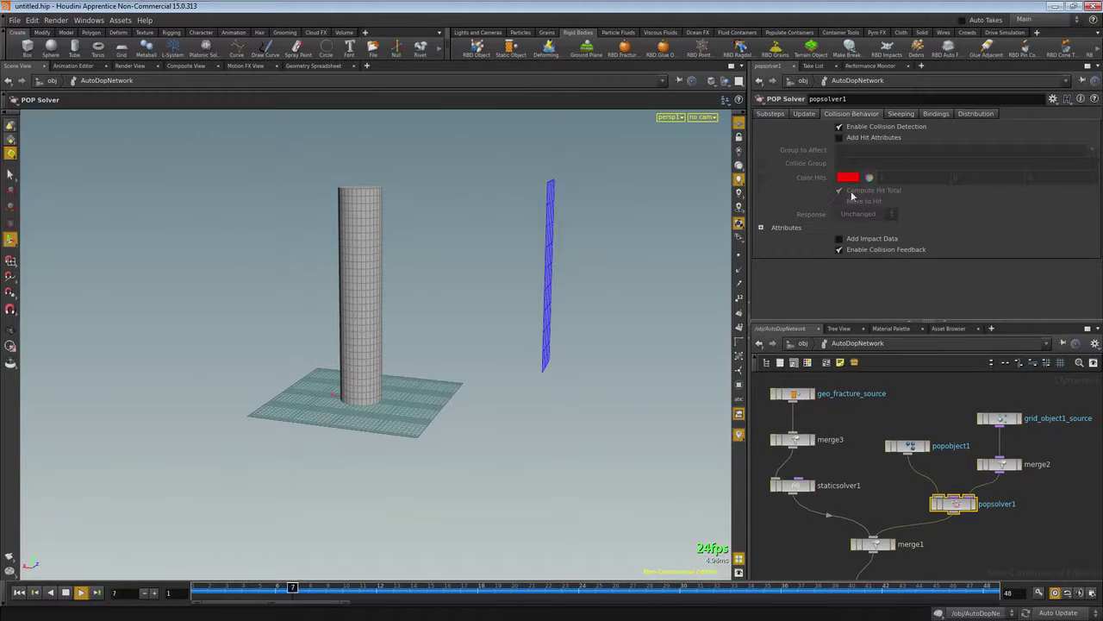
{"action": "left_click", "coordinate": [879, 238]}
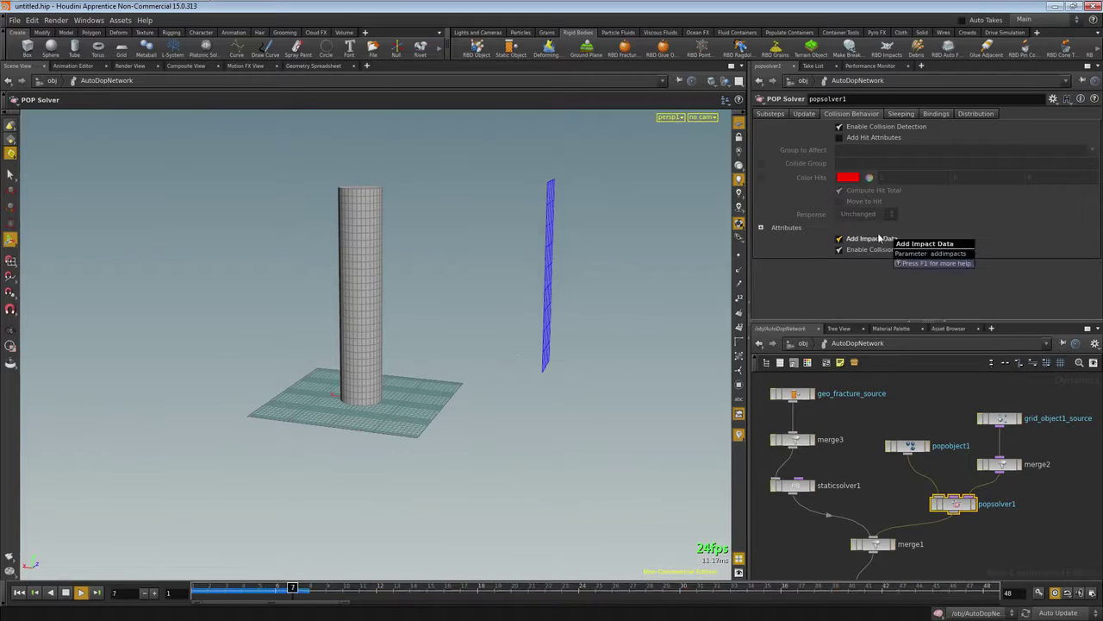
- Split the scene view pane into upper and lower halves and show a Geometry Spreadsheet in the lower one
{"action": "left_click", "coordinate": [741, 66]}
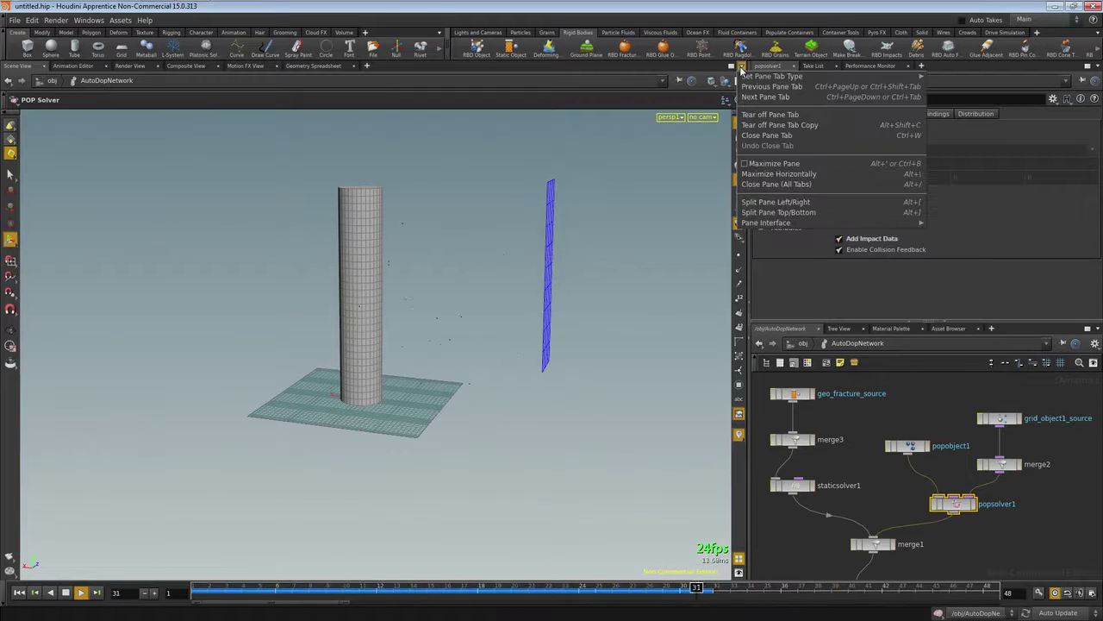
{"action": "left_click", "coordinate": [779, 213]}
{"action": "left_click", "coordinate": [10, 328]}
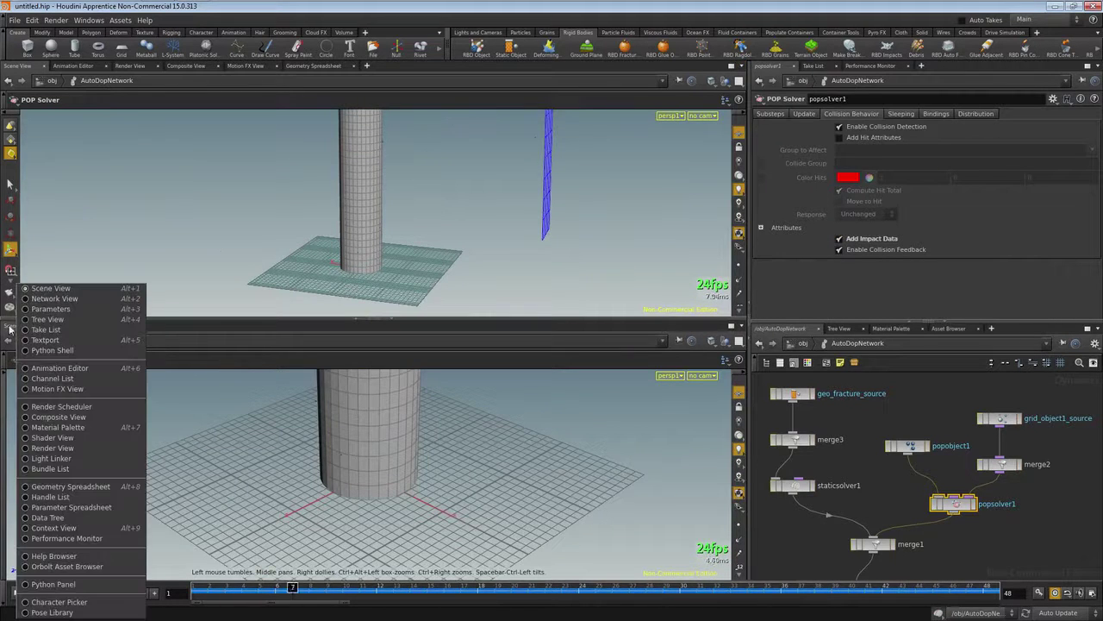
{"action": "left_click", "coordinate": [71, 486]}
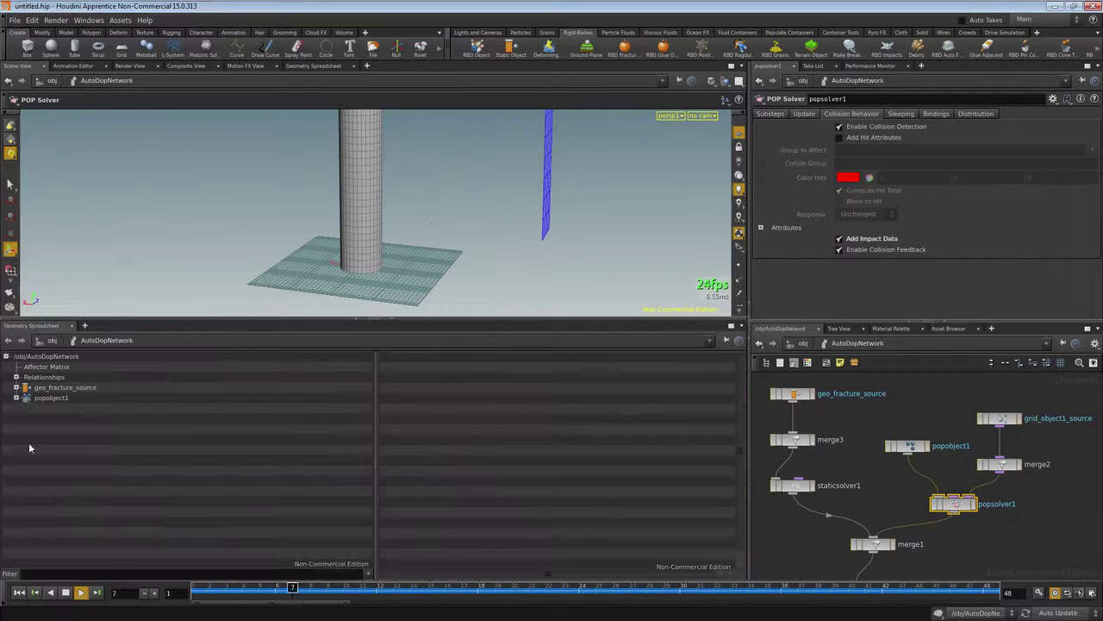
- Stop playback, examine popobject1's Impacts data at frame 23 in the spreadsheet, and enlarge the viewport again
{"action": "left_click", "coordinate": [16, 397]}
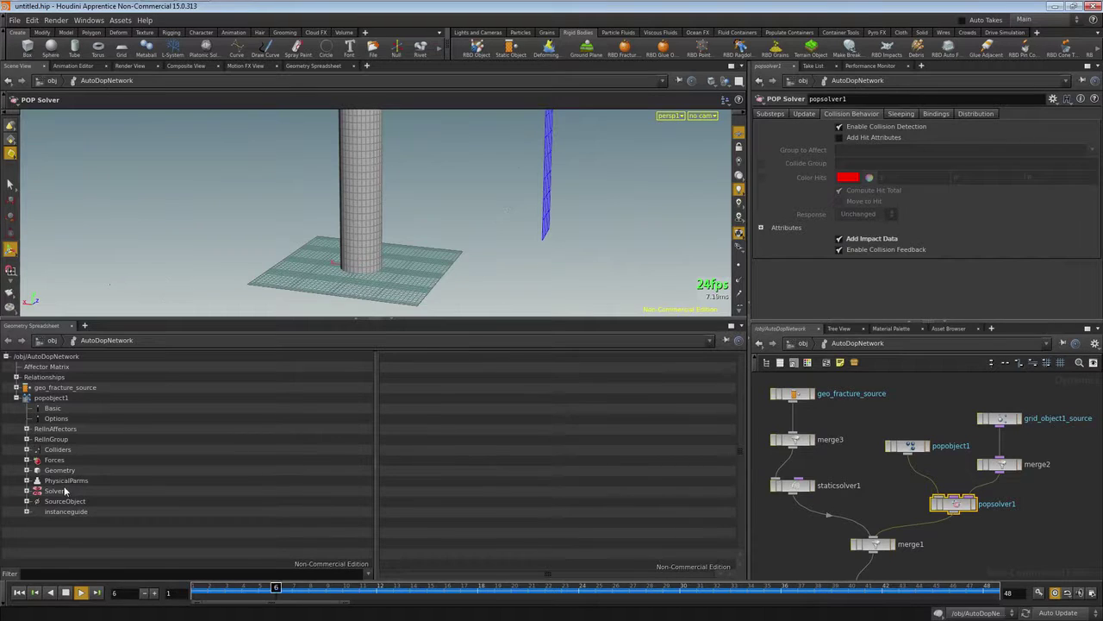
{"action": "left_click", "coordinate": [66, 593]}
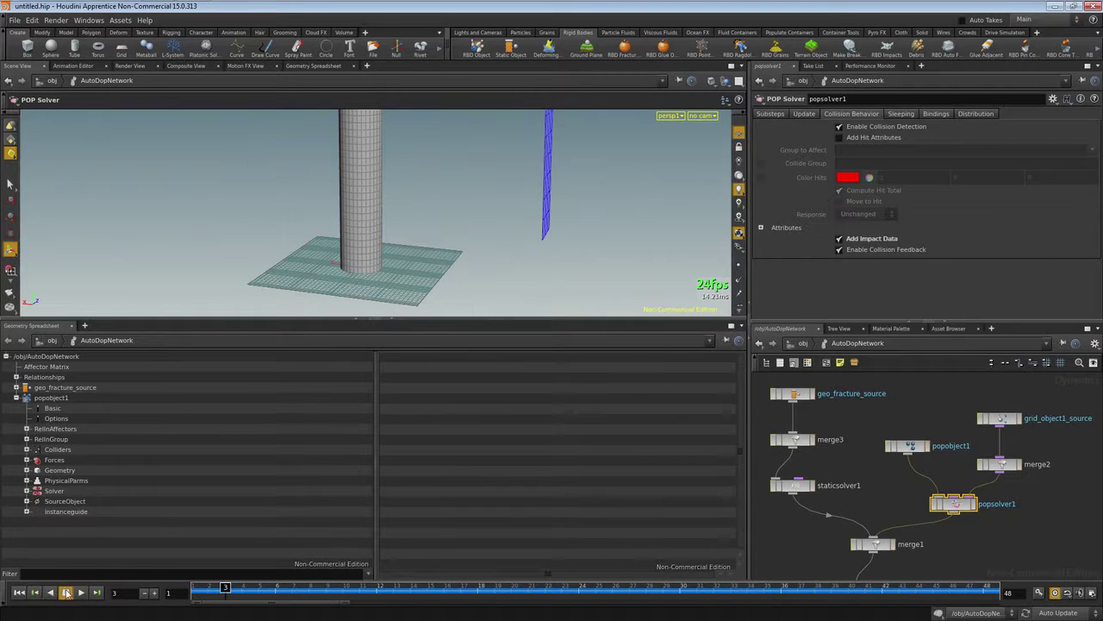
{"action": "left_click_drag", "start_coordinate": [224, 589], "coordinate": [562, 587]}
{"action": "left_click", "coordinate": [43, 481]}
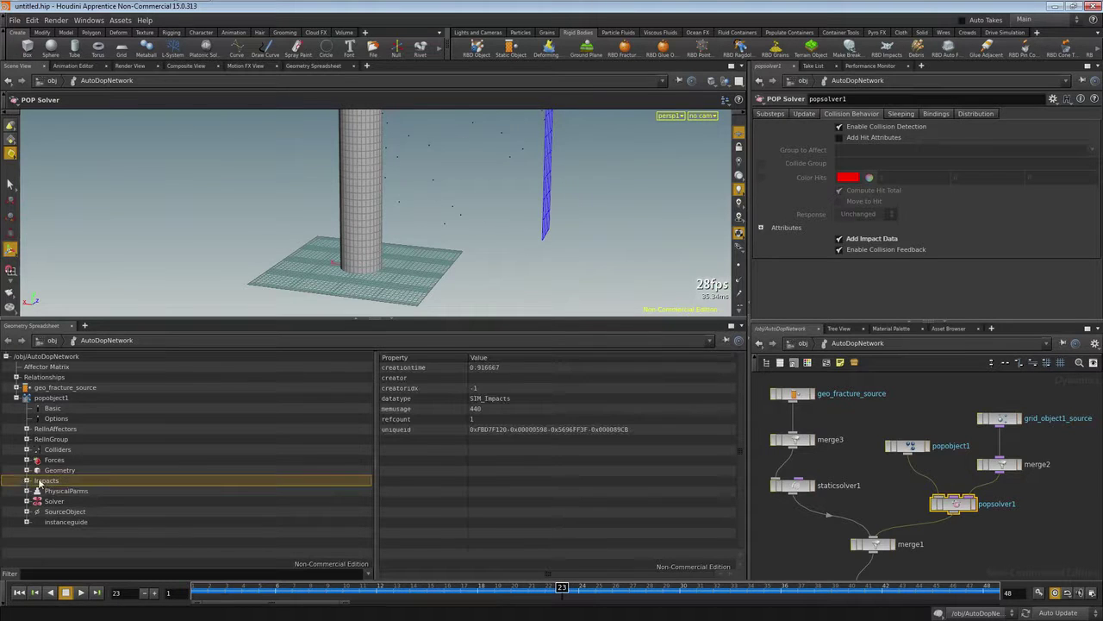
{"action": "left_click", "coordinate": [26, 480]}
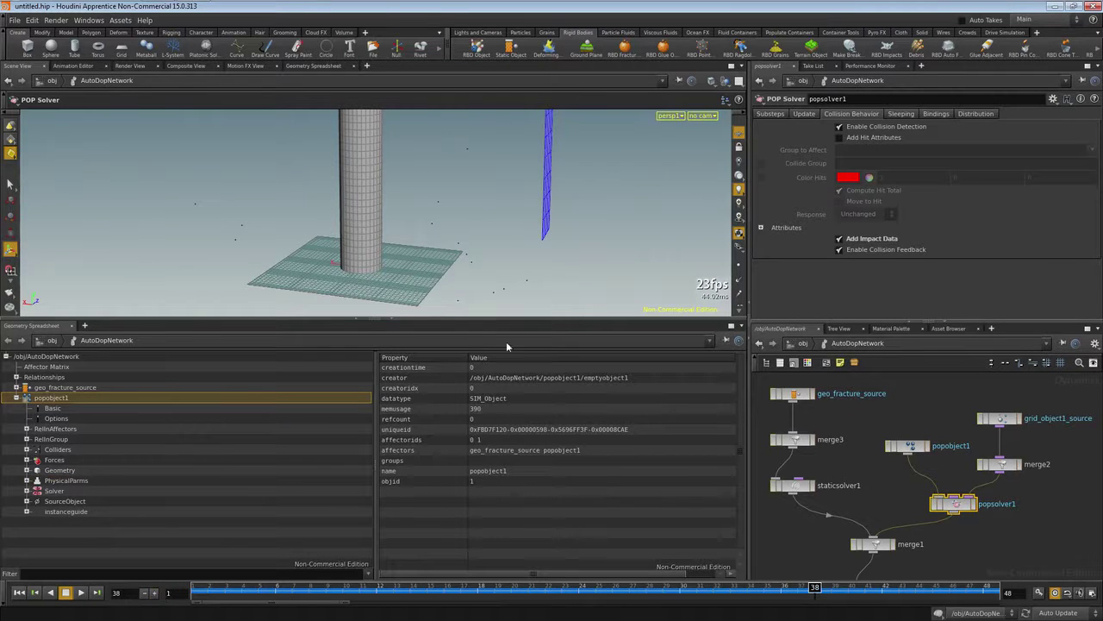
{"action": "left_click_drag", "start_coordinate": [540, 318], "coordinate": [540, 444]}
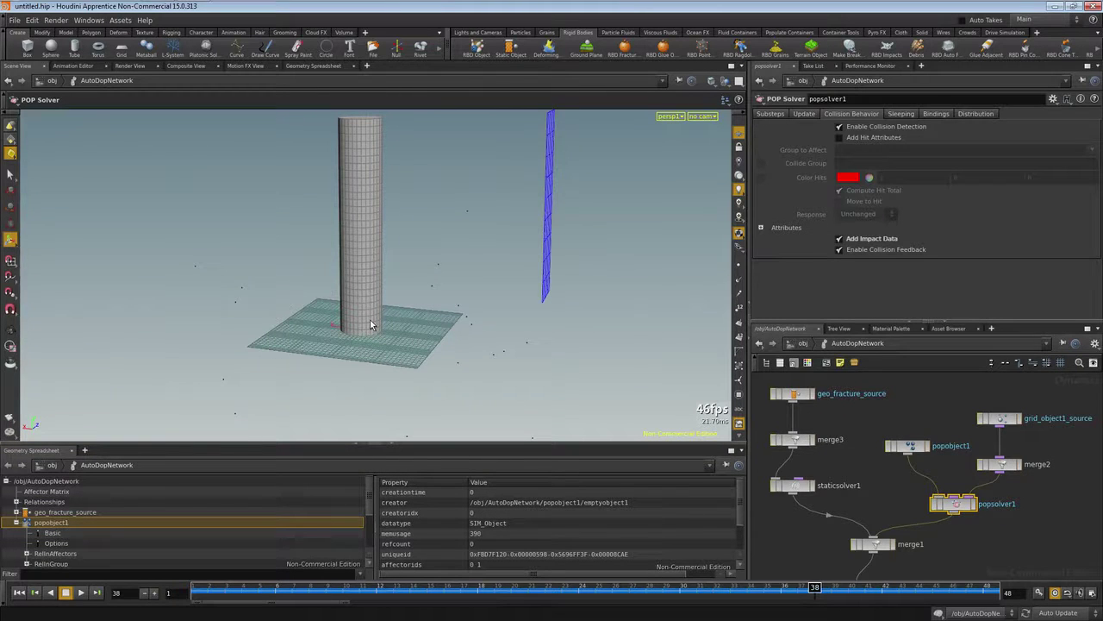
- Rename the DOP network as AutoDopNetwork_generate_impacts and color its node cyan
{"action": "left_click", "coordinate": [800, 343]}
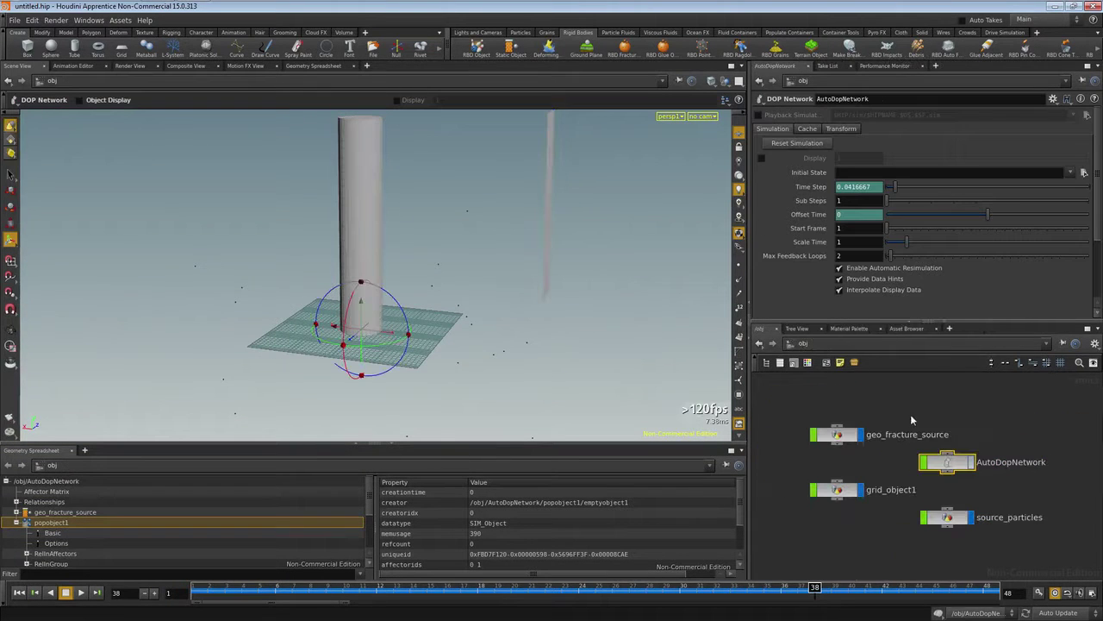
{"action": "double_click", "coordinate": [1020, 462]}
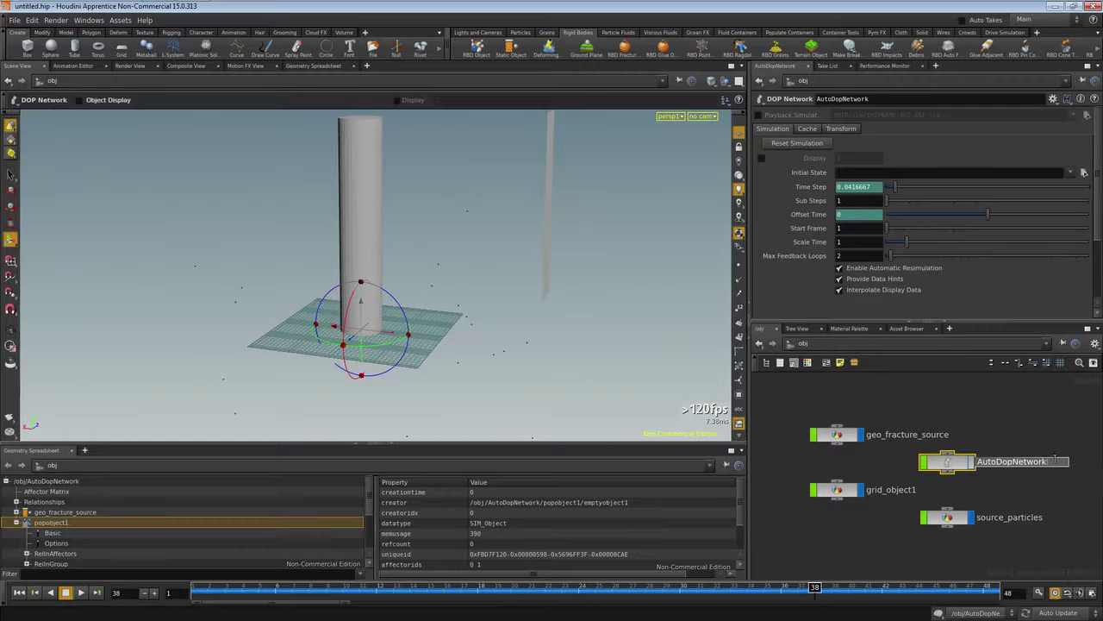
{"action": "type", "text": "_generate_impacts"}
{"action": "key", "text": "Return"}
{"action": "key", "text": "c"}
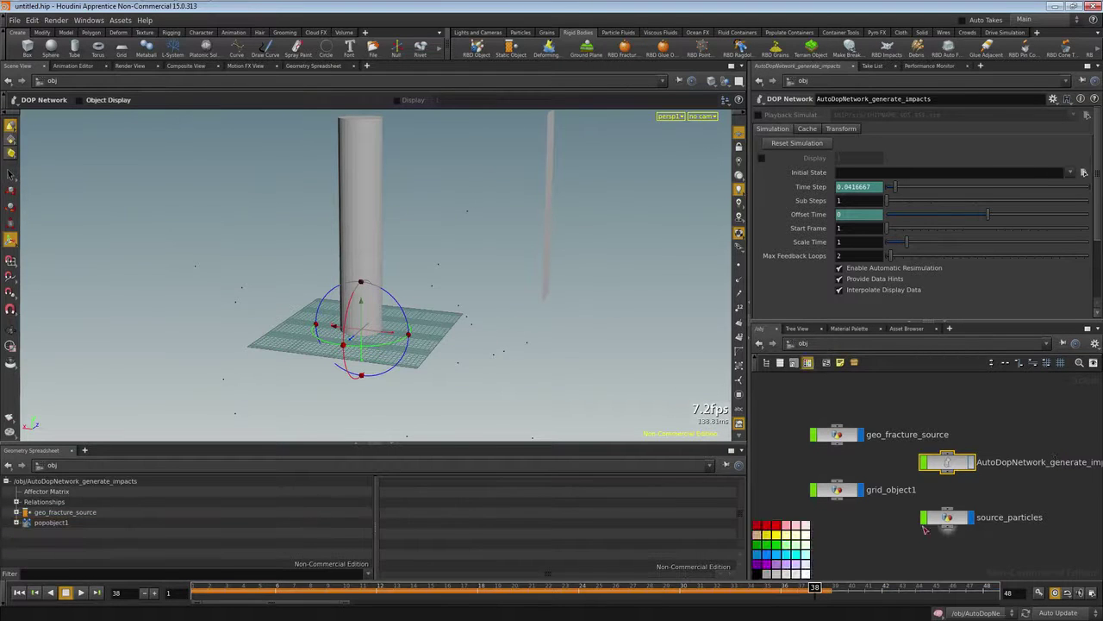
{"action": "left_click", "coordinate": [800, 556]}
{"action": "key", "text": "c"}
{"action": "key", "text": "h"}
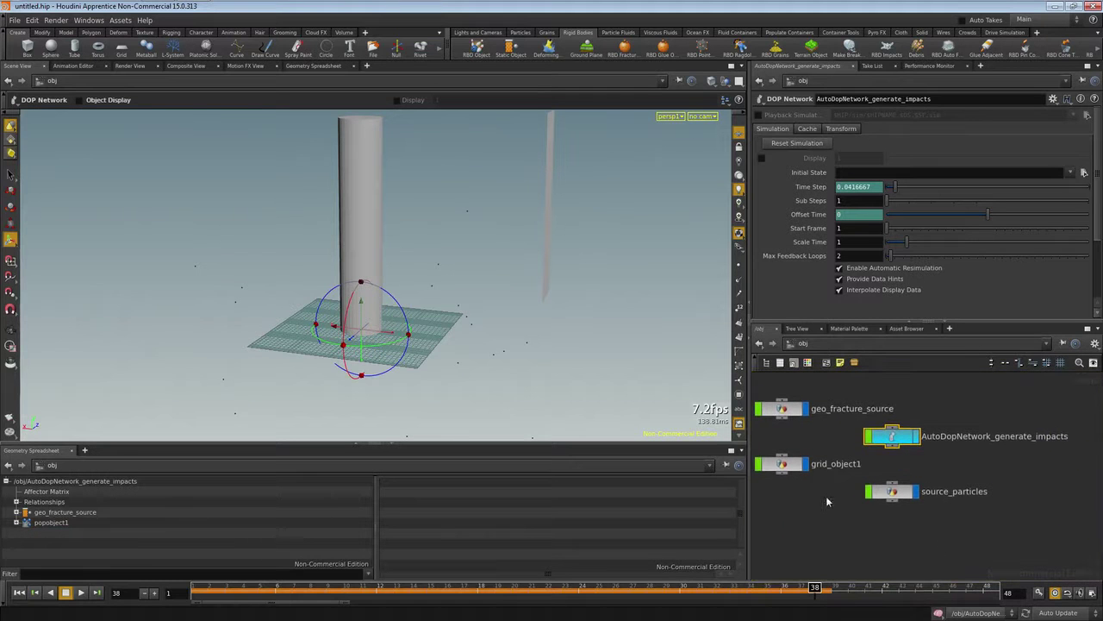
- Add a new Geometry object below source_particles and name it geo_collect_impacts
{"action": "key", "text": "Tab"}
{"action": "key", "text": "Return"}
{"action": "left_click", "coordinate": [884, 532]}
{"action": "double_click", "coordinate": [922, 531]}
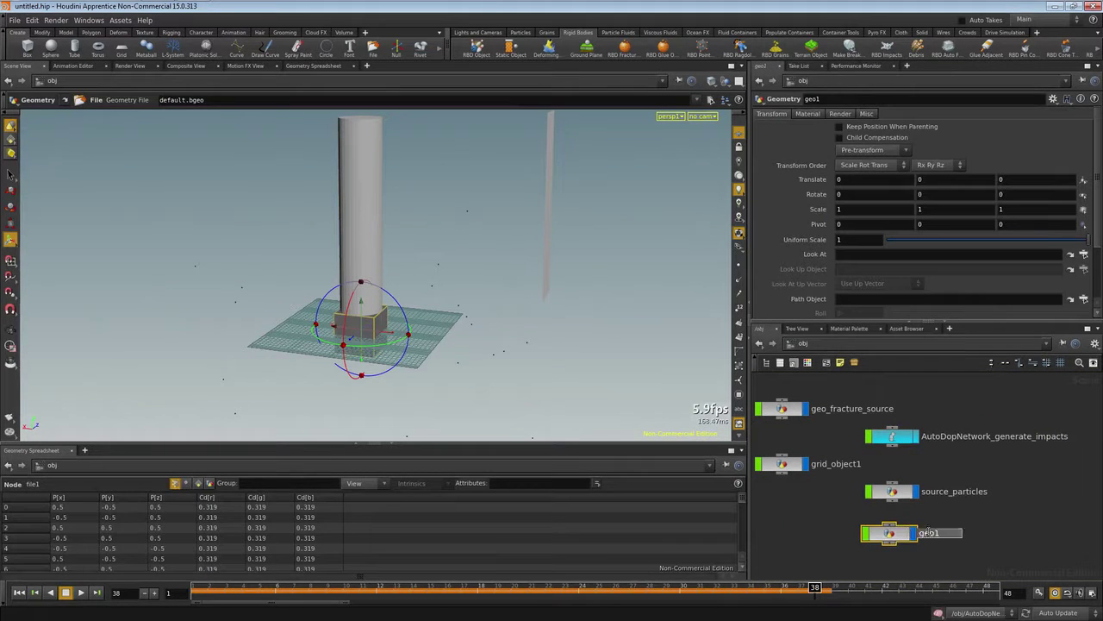
{"action": "left_click_drag", "start_coordinate": [934, 532], "coordinate": [953, 532]}
{"action": "type", "text": "_collect_impacts"}
{"action": "key", "text": "Return"}
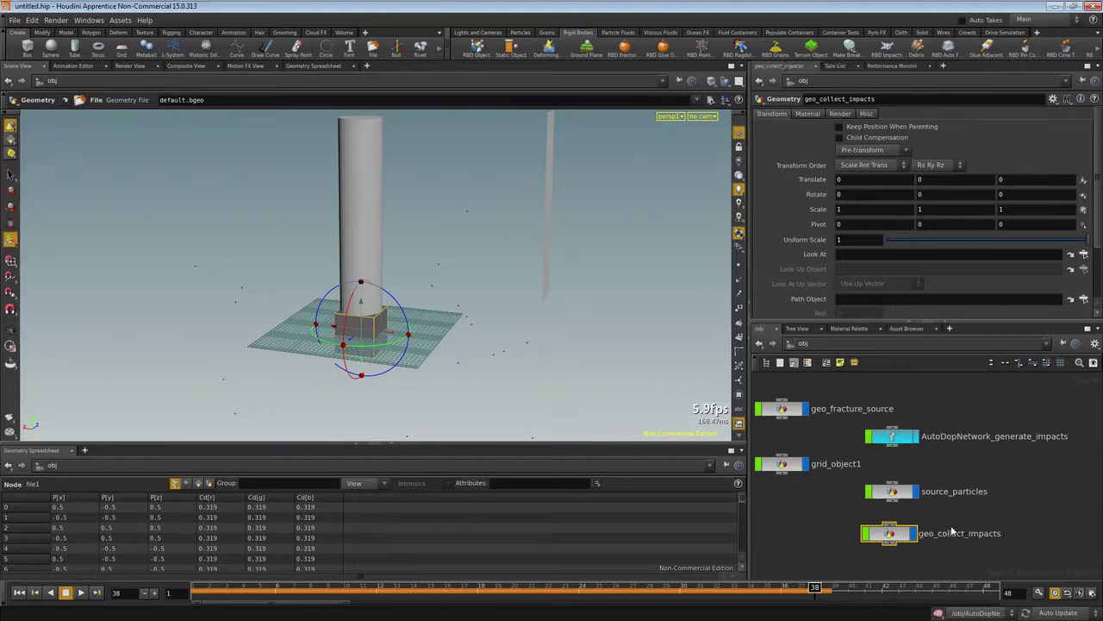
- Inside geo_collect_impacts, replace the default file node with a Dop Import Records node
{"action": "double_click", "coordinate": [897, 536]}
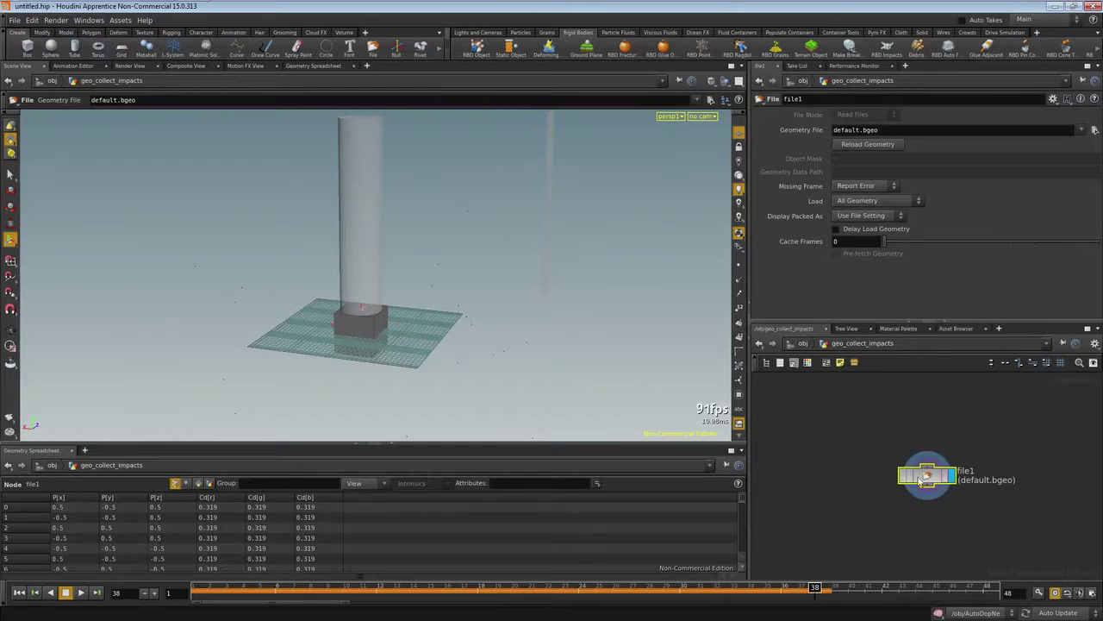
{"action": "key", "text": "Delete"}
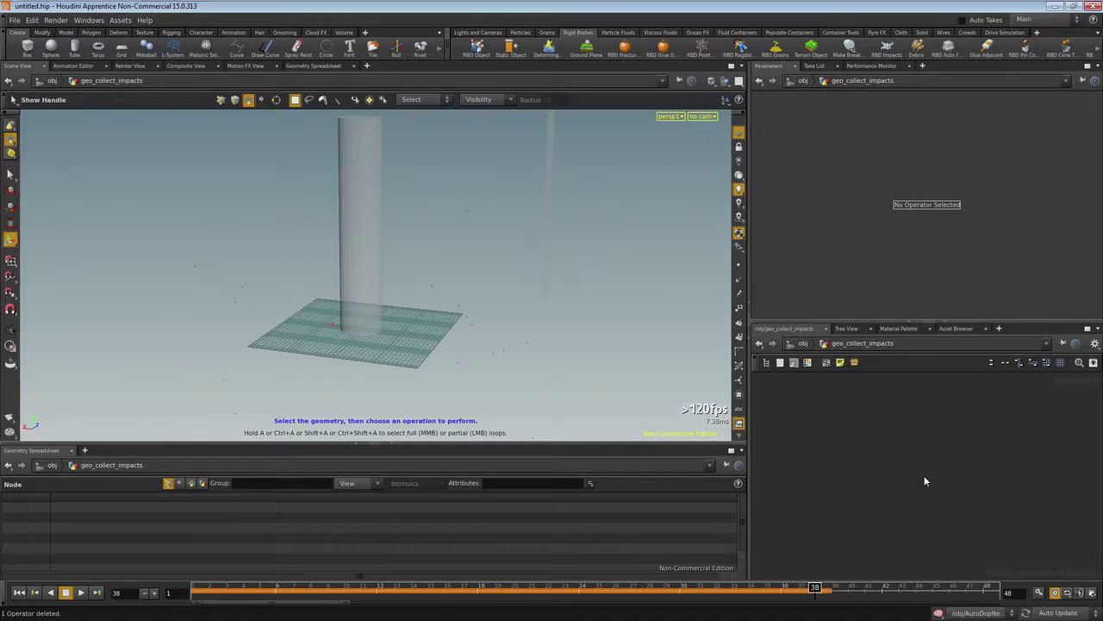
{"action": "key", "text": "Tab"}
{"action": "type", "text": "dop"}
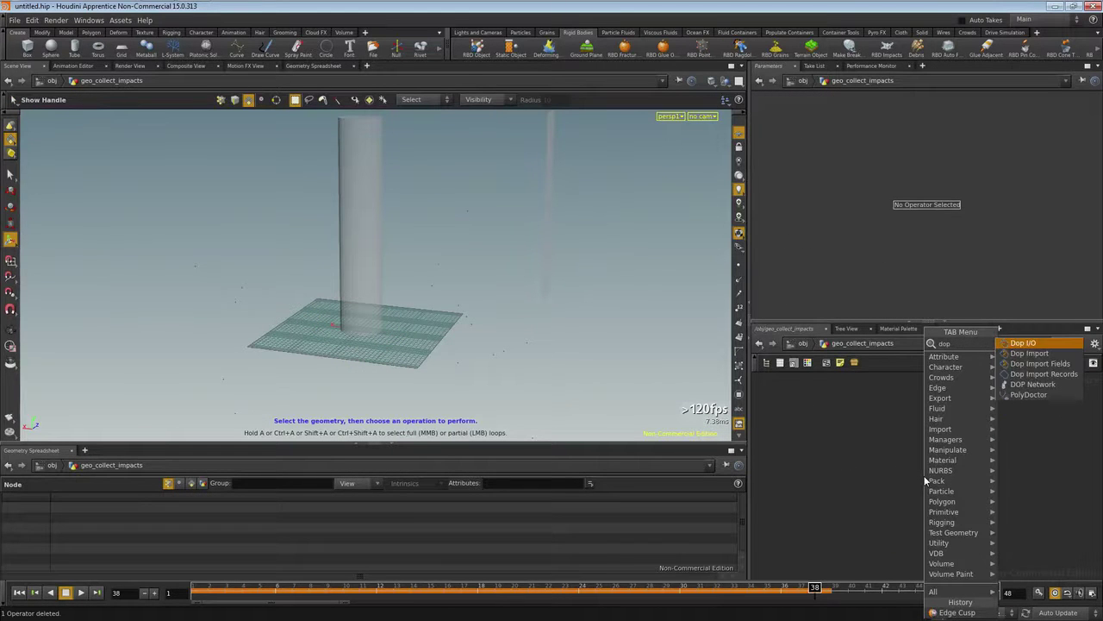
{"action": "left_click", "coordinate": [1033, 383]}
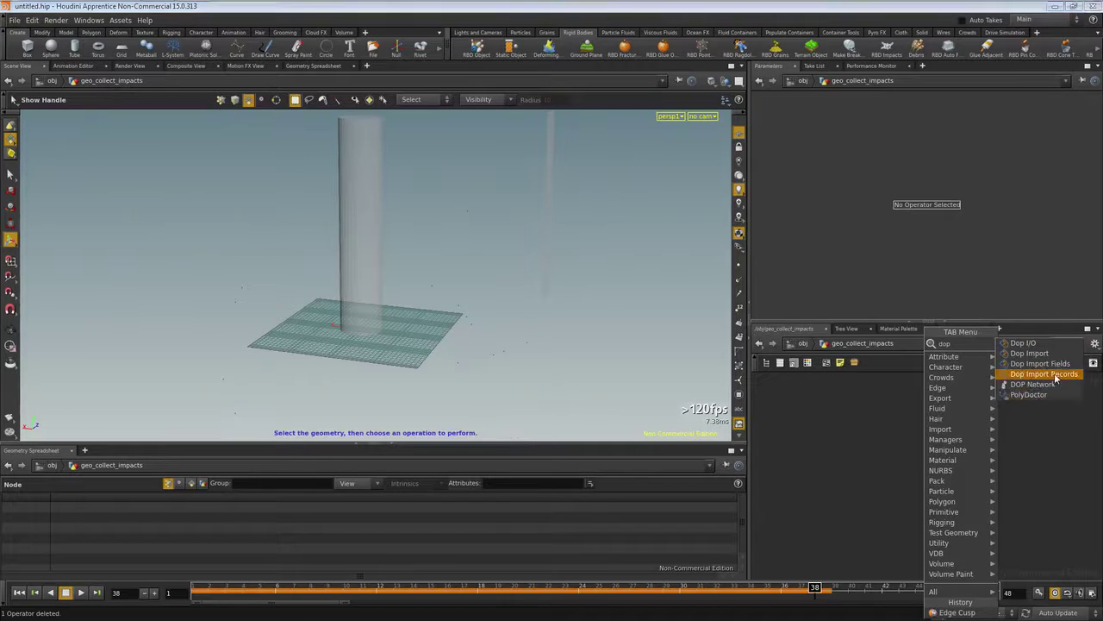
{"action": "left_click", "coordinate": [966, 457]}
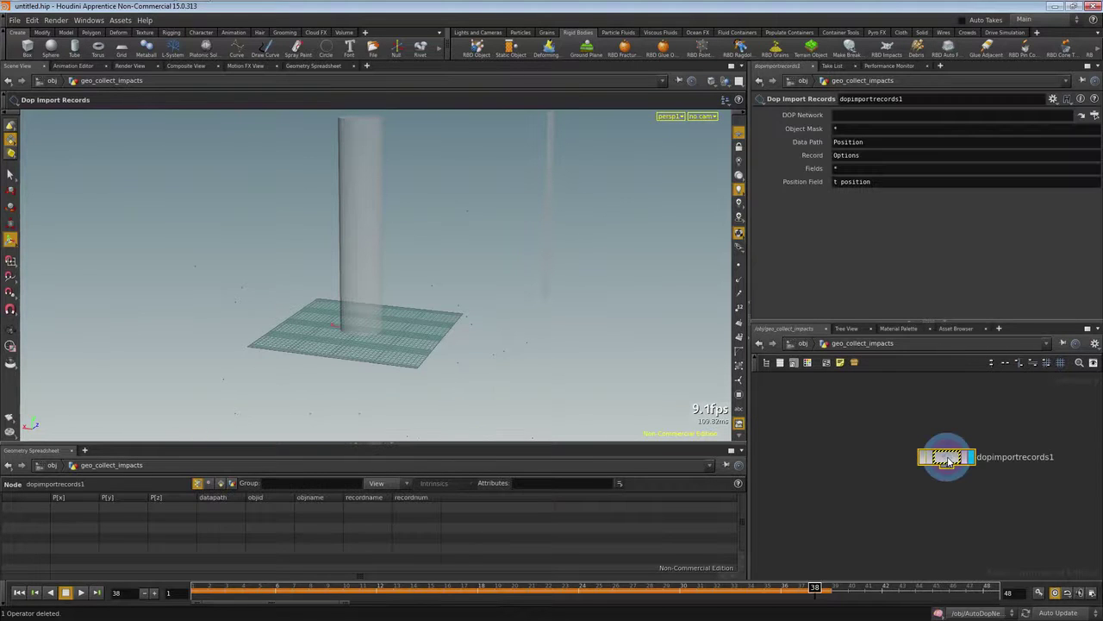
- Set the import node's Data Path and Record to Impacts and its DOP Network to /obj/AutoDopNetwork_generate_impacts
{"action": "double_click", "coordinate": [865, 142]}
{"action": "type", "text": "Impact"}
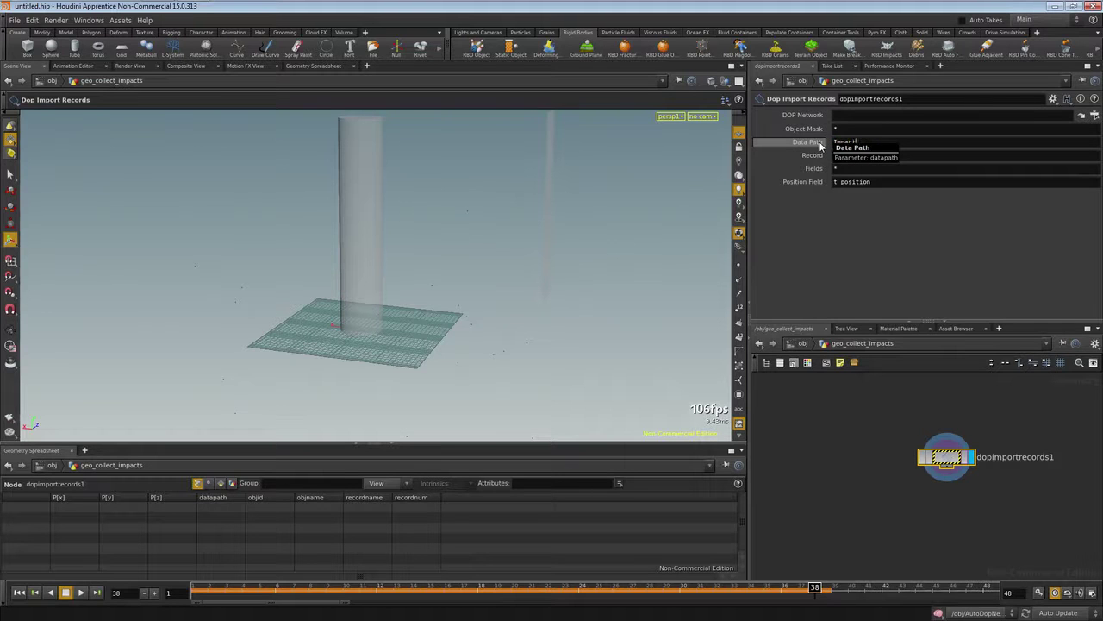
{"action": "type", "text": "s"}
{"action": "key", "text": "Tab"}
{"action": "type", "text": "Impacts"}
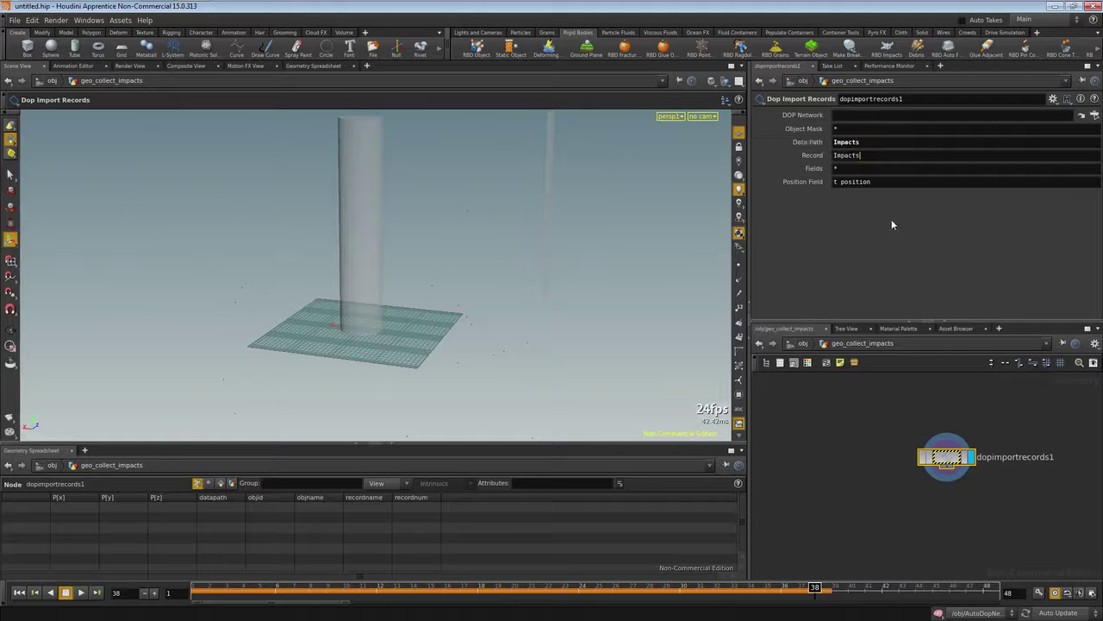
{"action": "left_click", "coordinate": [1095, 115]}
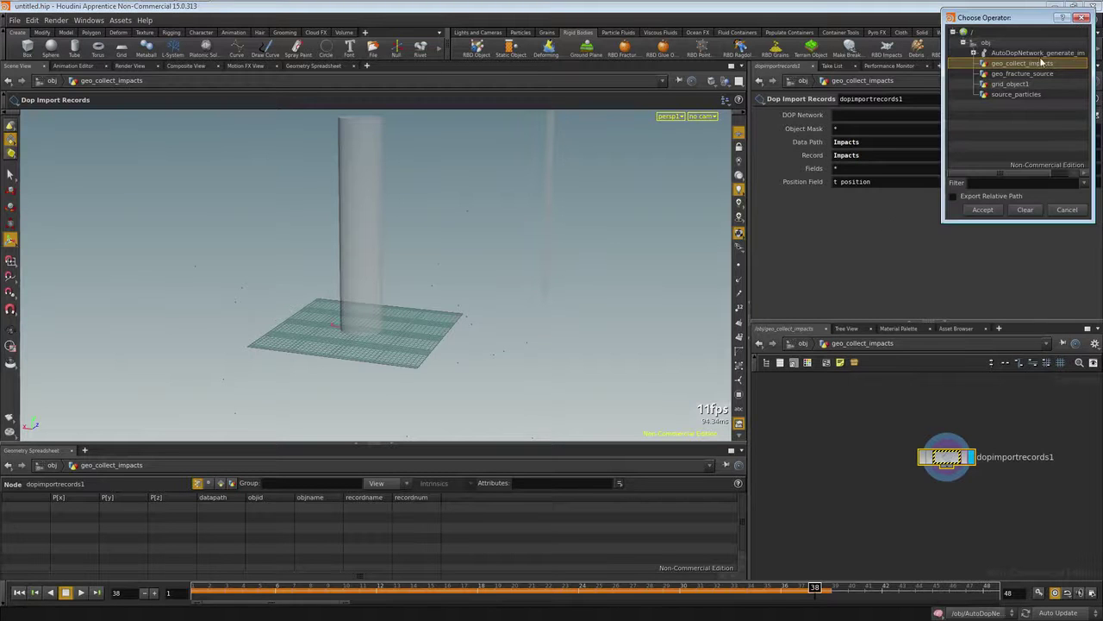
{"action": "left_click", "coordinate": [983, 210]}
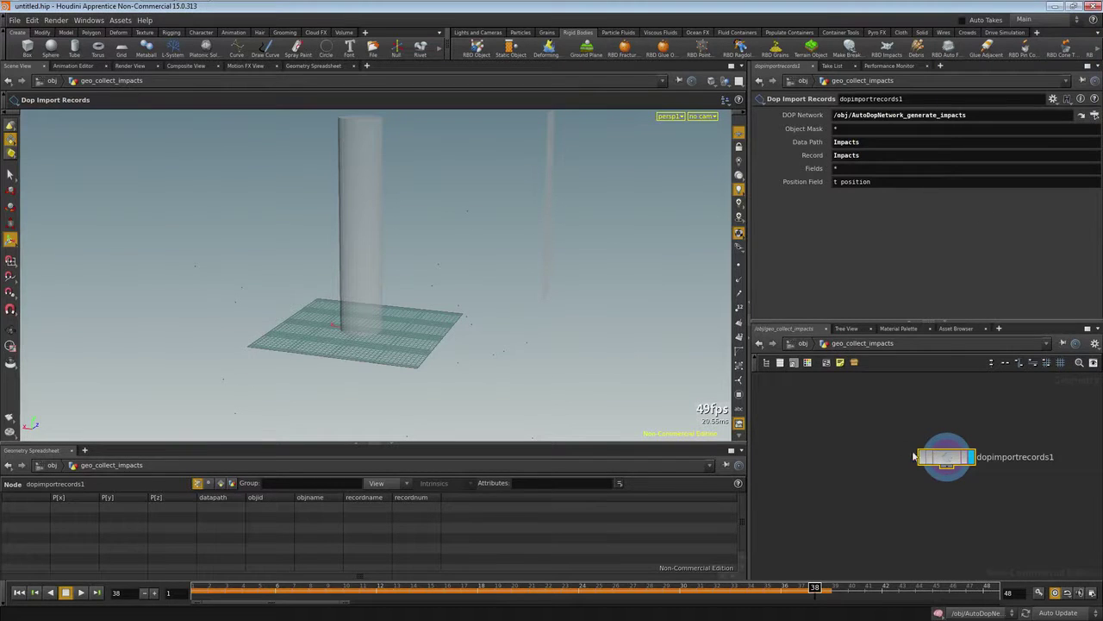
- Play the simulation to examine the imported impact records, returning to the first frame at the end
{"action": "left_click", "coordinate": [82, 592]}
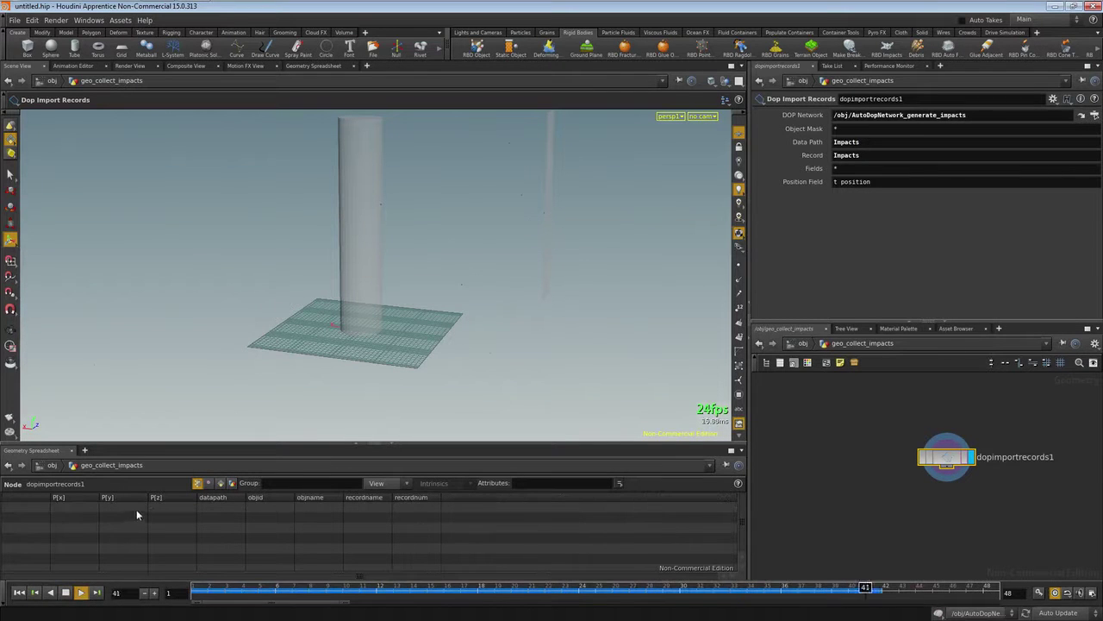
{"action": "key", "text": "ctrl+Up"}
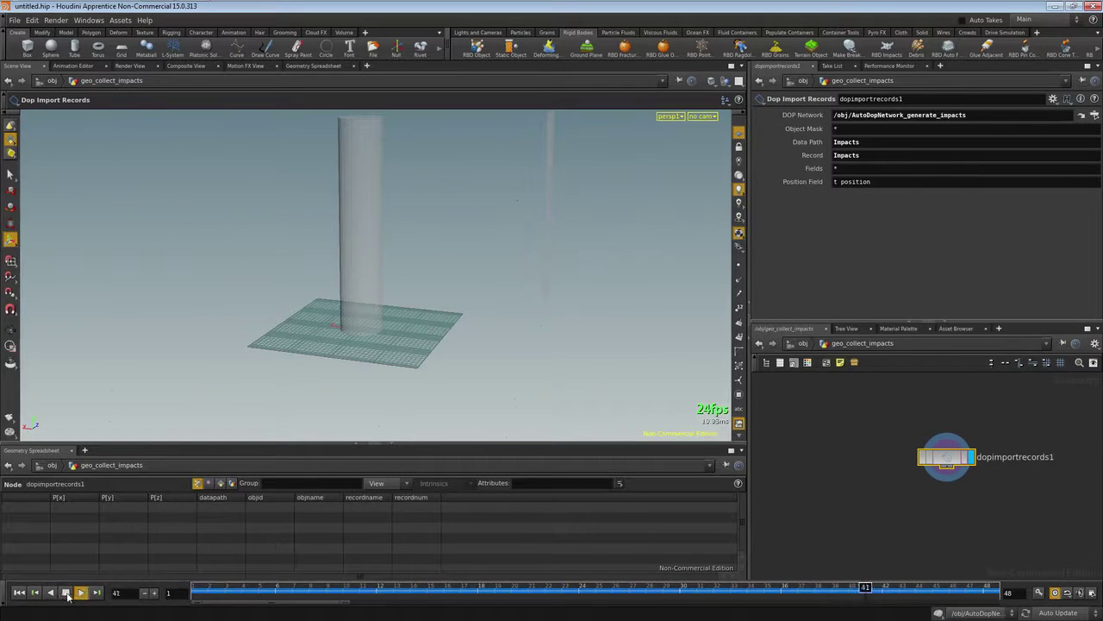
- Add a Solver node below dopimportrecords1 and feed the imported impact records into its first input
{"action": "key", "text": "Tab"}
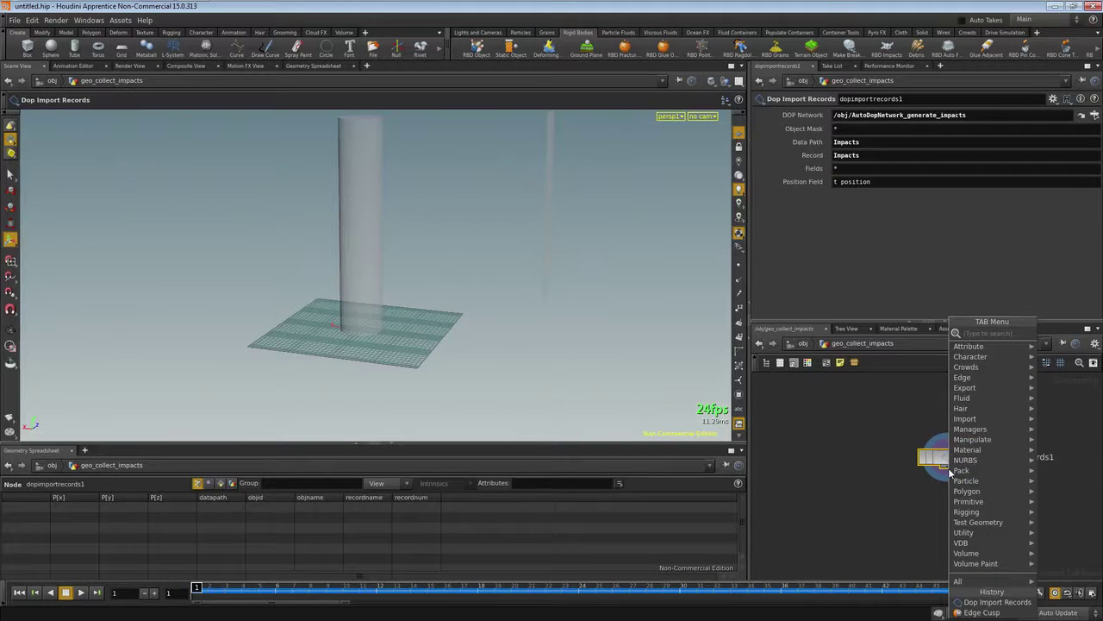
{"action": "key", "text": "Escape"}
{"action": "key", "text": "h"}
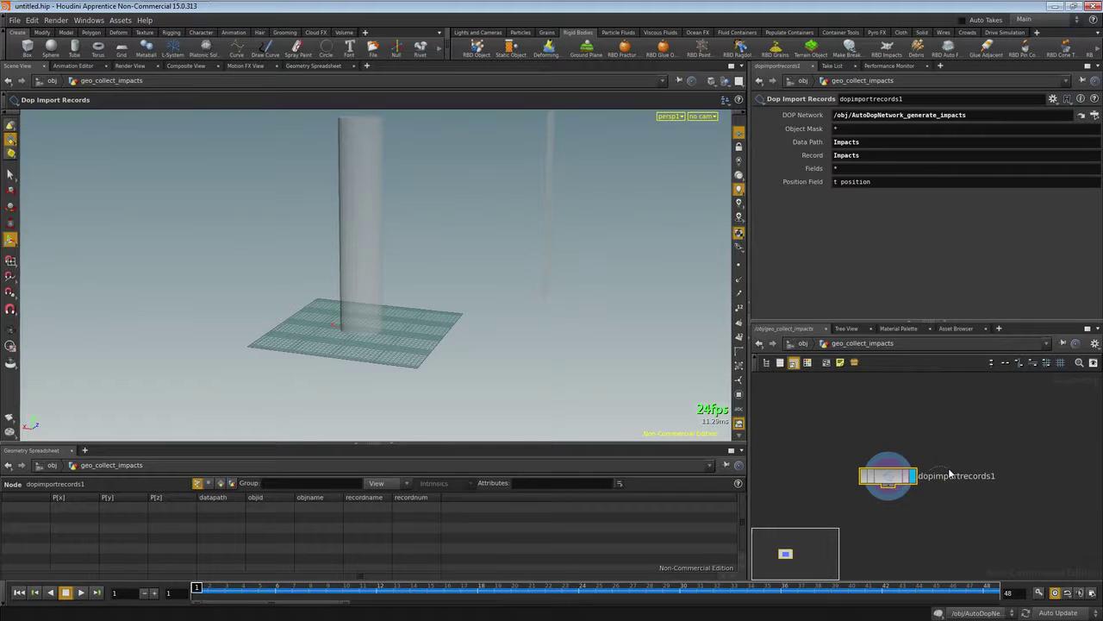
{"action": "left_click", "coordinate": [793, 363]}
{"action": "key", "text": "Tab"}
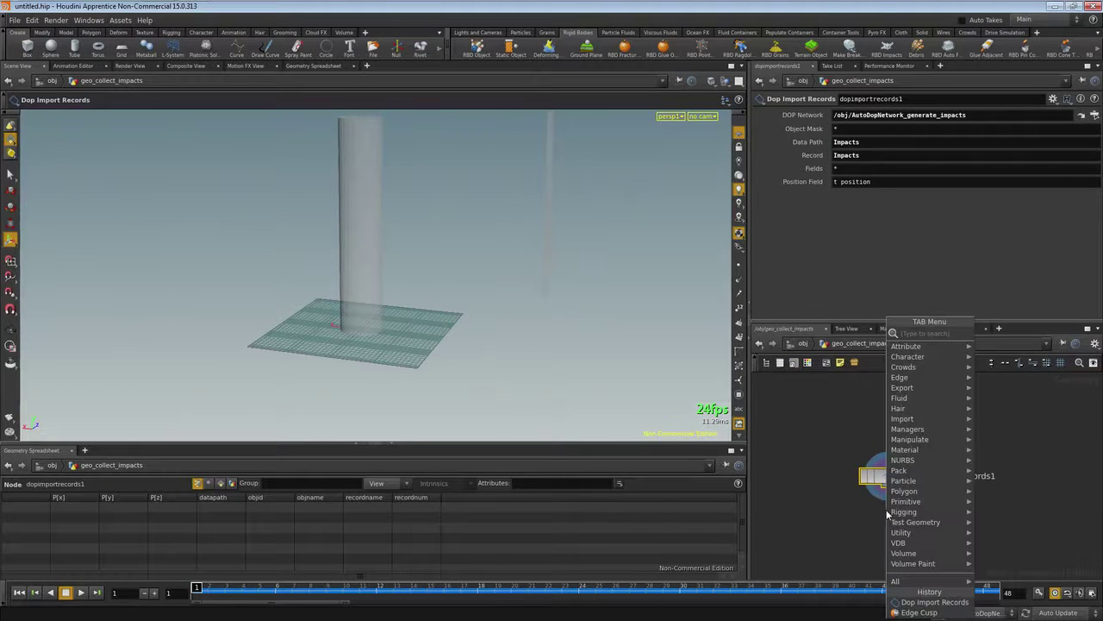
{"action": "left_click", "coordinate": [887, 515]}
{"action": "left_click", "coordinate": [887, 515]}
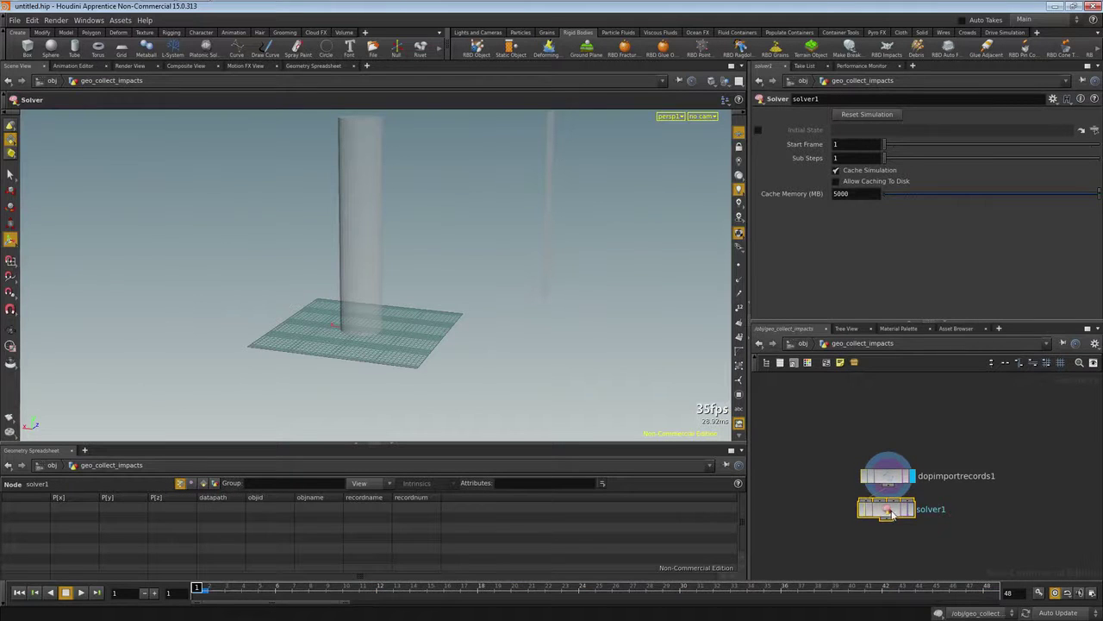
{"action": "left_click_drag", "start_coordinate": [896, 510], "coordinate": [898, 519]}
- Inside the solver, add a Merge node combining Prev_Frame with Input_1 and make it the displayed output
{"action": "double_click", "coordinate": [887, 517]}
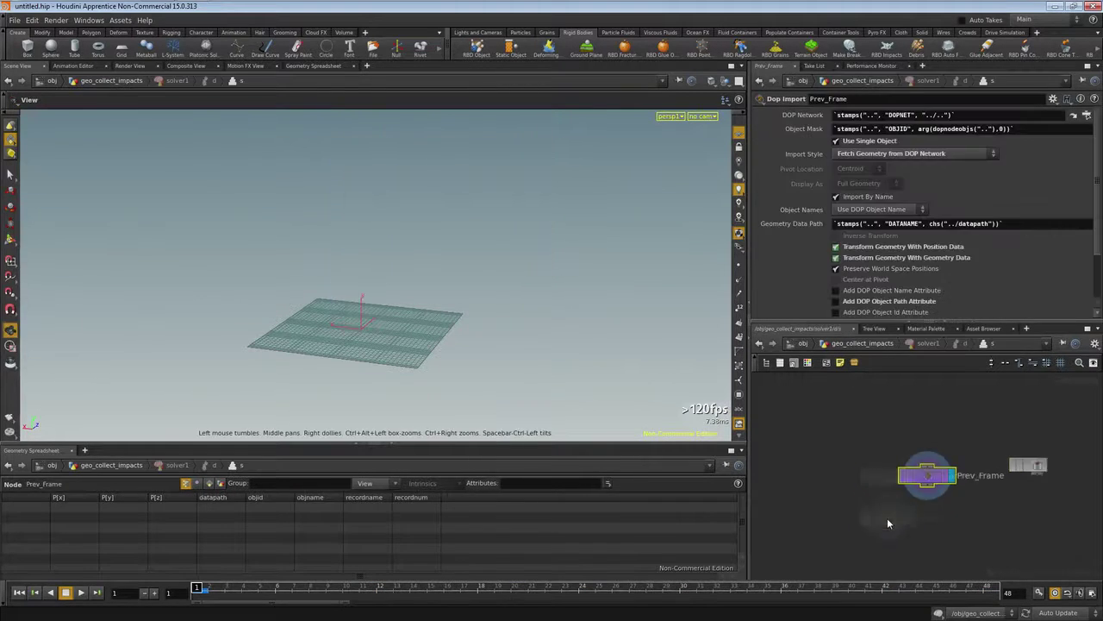
{"action": "key", "text": "Tab"}
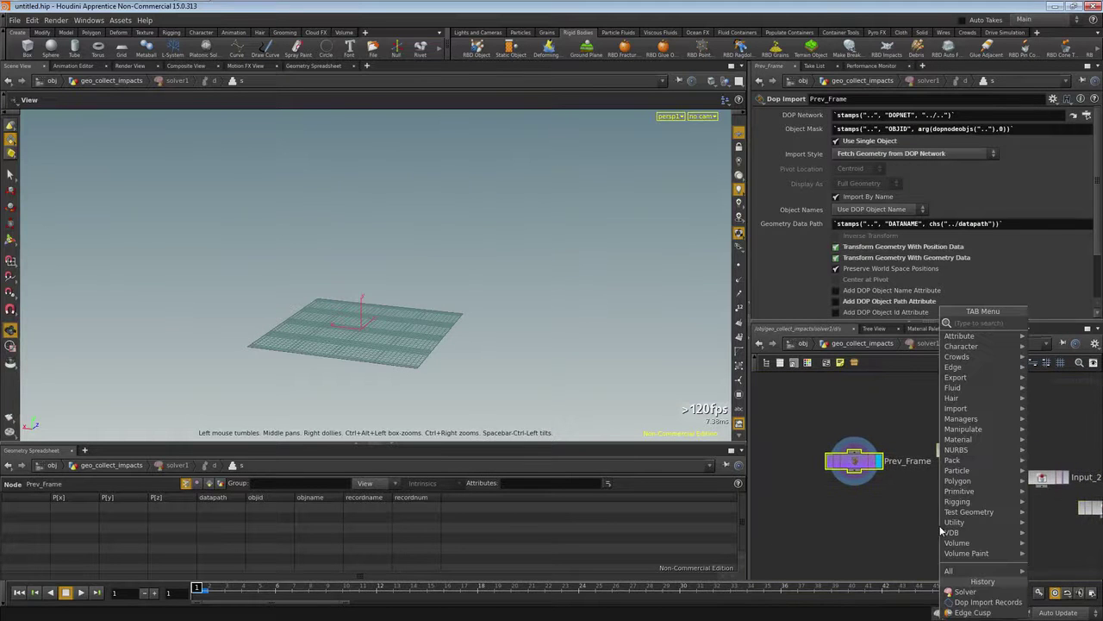
{"action": "type", "text": "merge"}
{"action": "key", "text": "Return"}
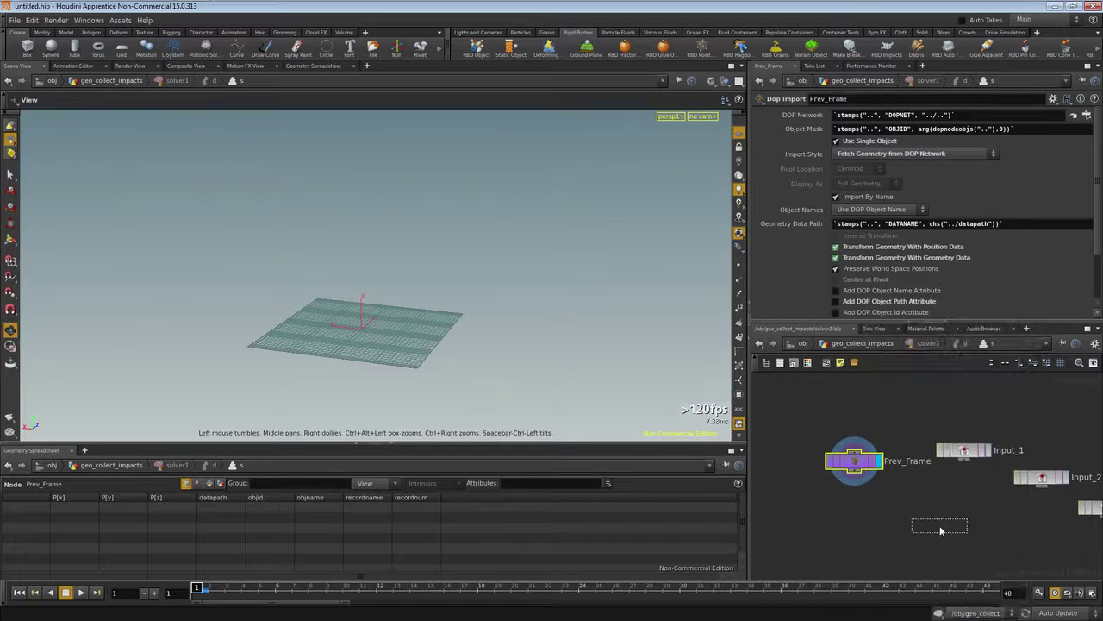
{"action": "left_click", "coordinate": [901, 504]}
{"action": "left_click", "coordinate": [854, 474]}
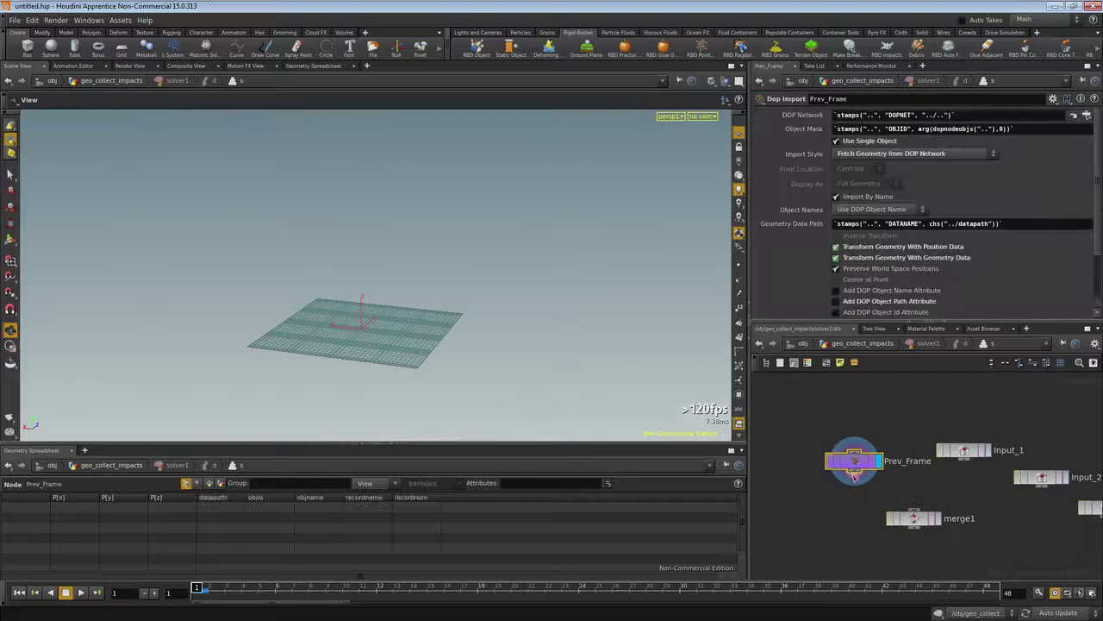
{"action": "left_click_drag", "start_coordinate": [915, 510], "coordinate": [916, 508]}
{"action": "left_click_drag", "start_coordinate": [969, 464], "coordinate": [916, 511]}
{"action": "left_click", "coordinate": [915, 520]}
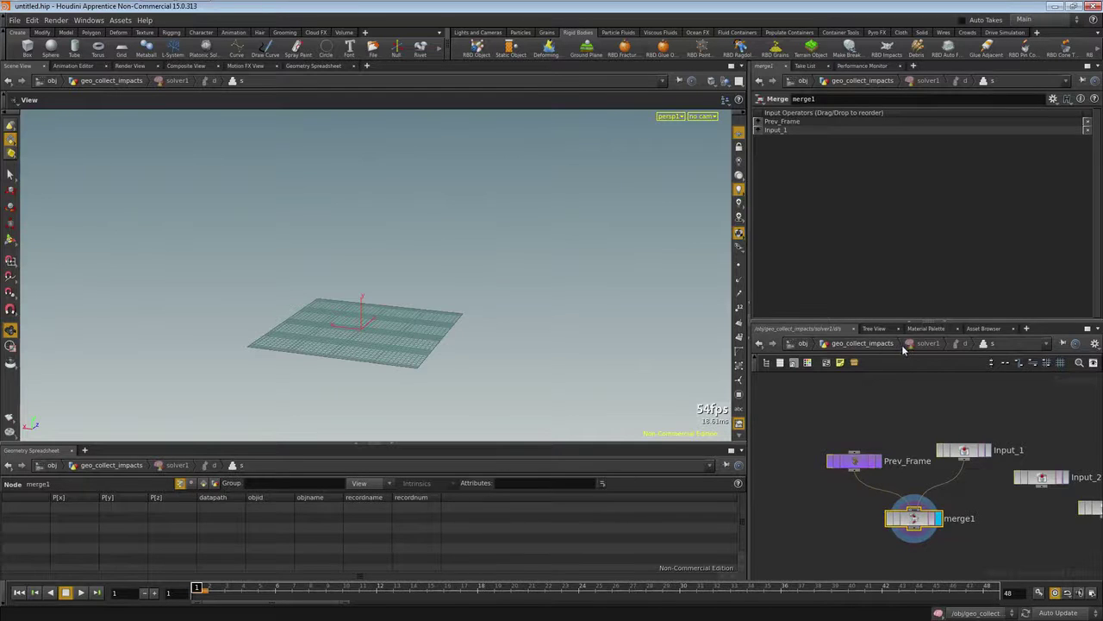
- Return to geo_collect_impacts with the solver displayed and play the simulation to frame 23 to check the accumulated impact points
{"action": "left_click", "coordinate": [904, 346]}
{"action": "left_click", "coordinate": [862, 343]}
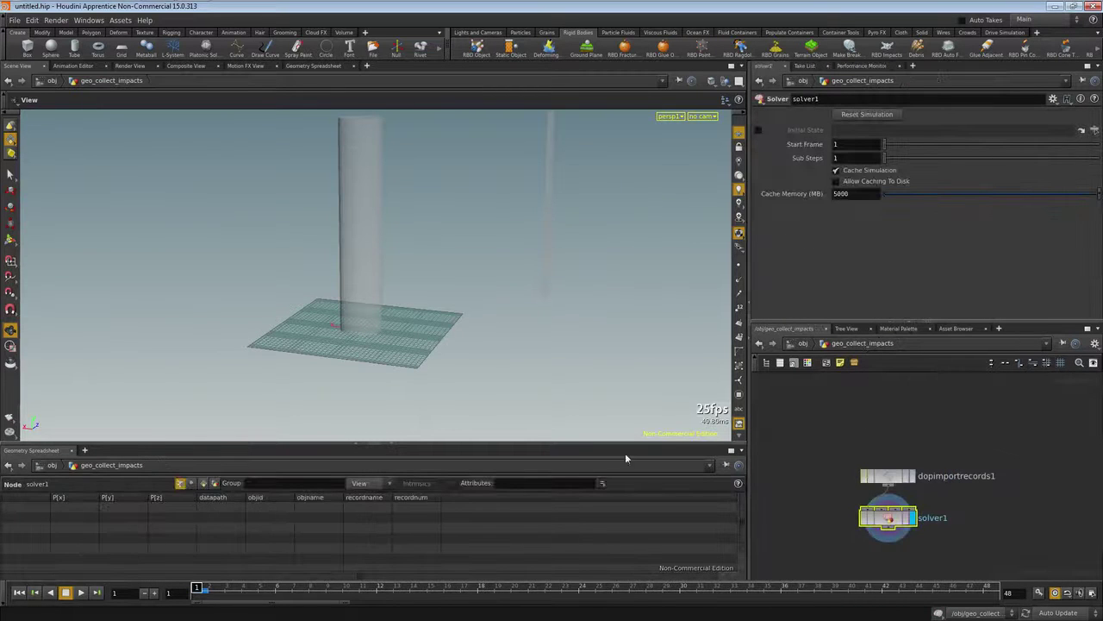
{"action": "left_click", "coordinate": [81, 593]}
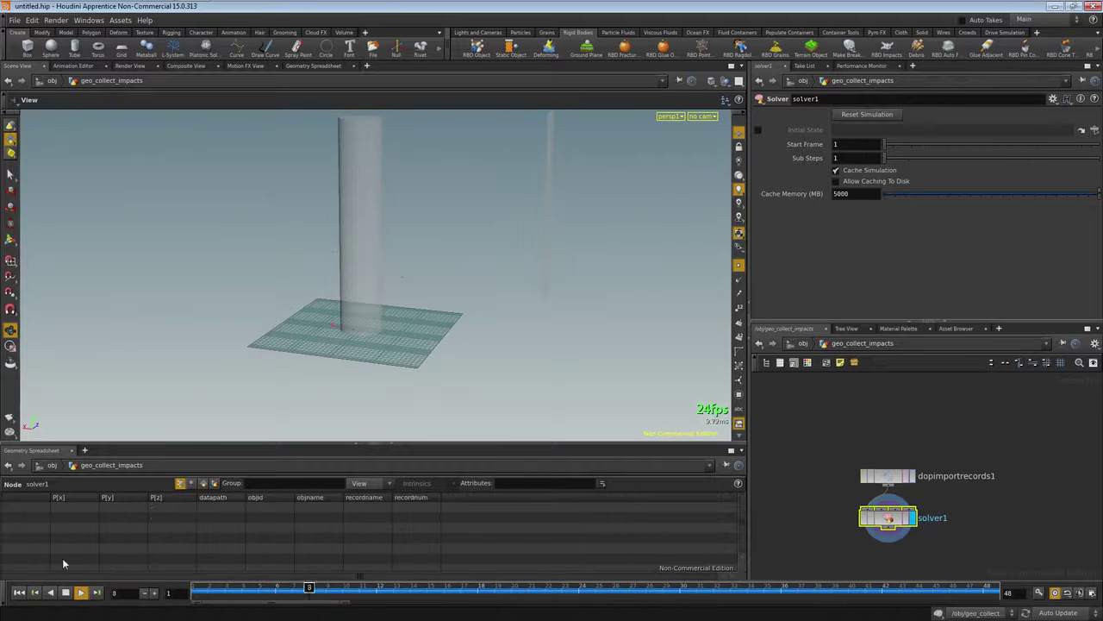
{"action": "left_click", "coordinate": [66, 592]}
- Add a displayed Time Shift node below the solver and set its Frame to $FEND
{"action": "key", "text": "Tab"}
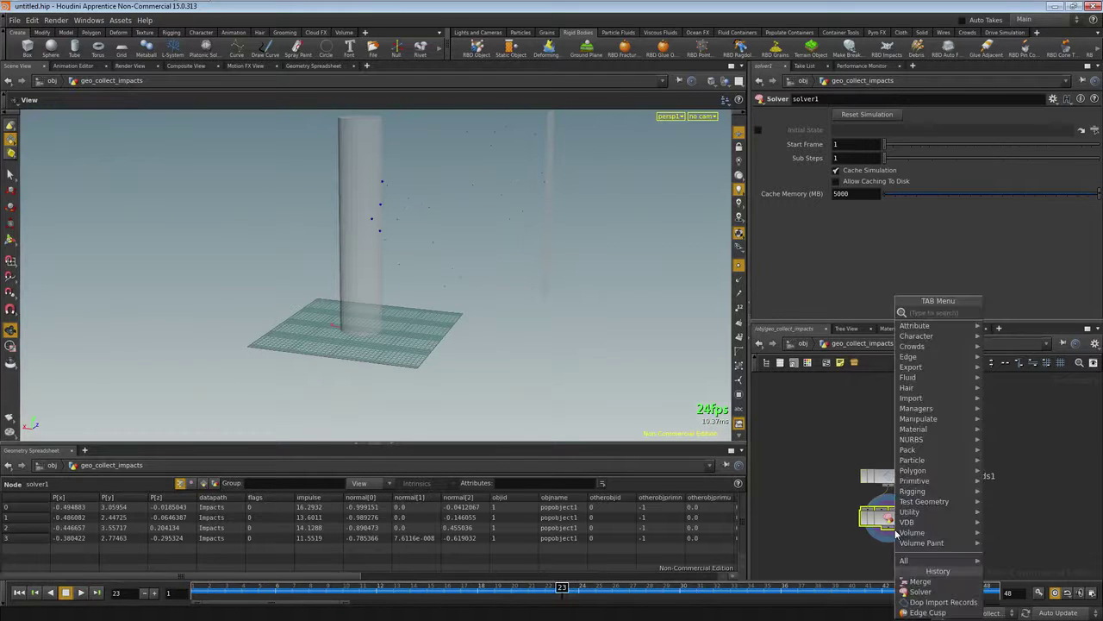
{"action": "type", "text": "time shift"}
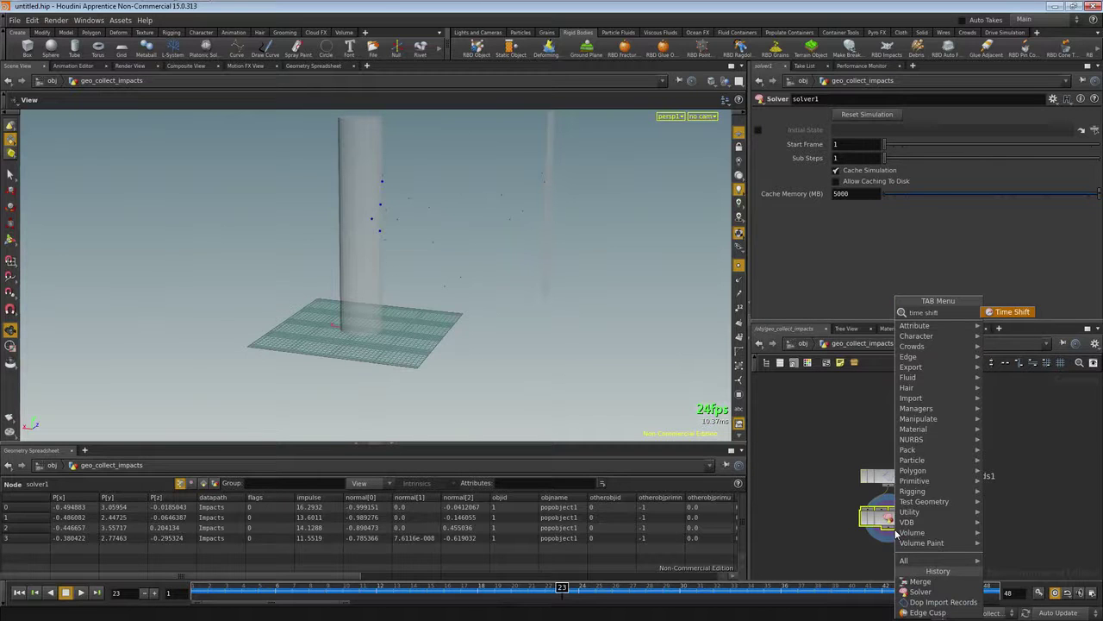
{"action": "key", "text": "Return"}
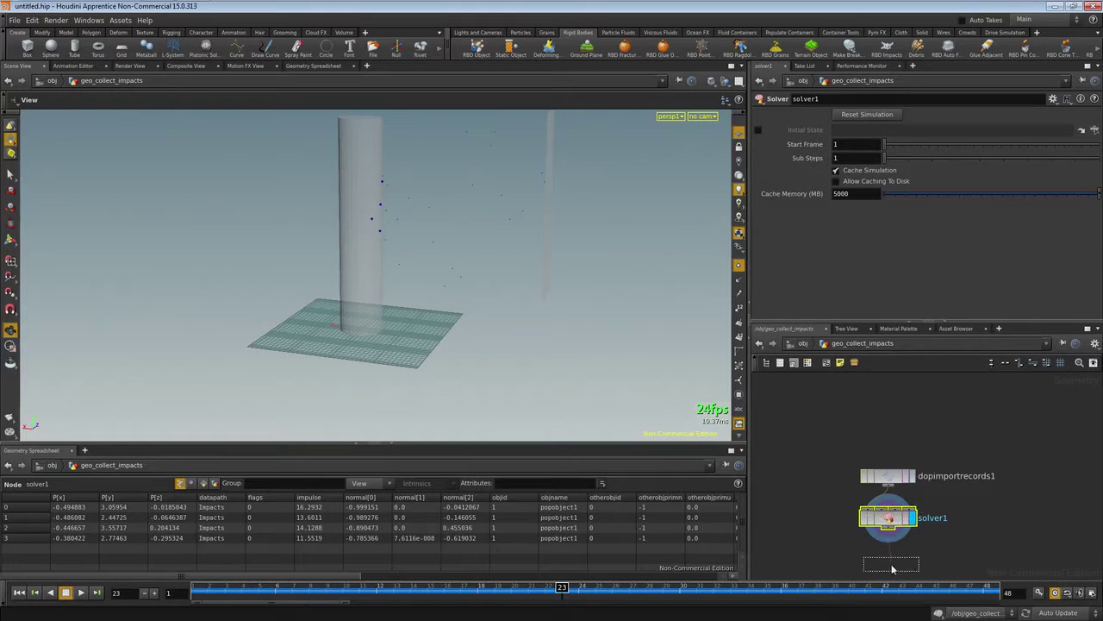
{"action": "left_click", "coordinate": [892, 567]}
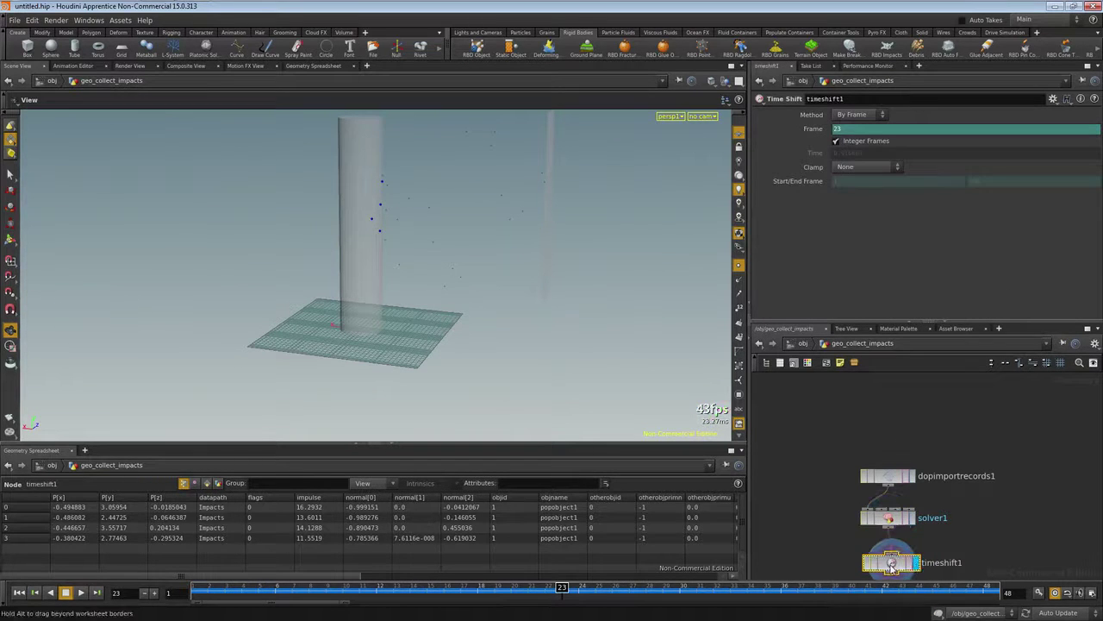
{"action": "left_click", "coordinate": [892, 563]}
{"action": "left_click_drag", "start_coordinate": [892, 562], "coordinate": [889, 561]}
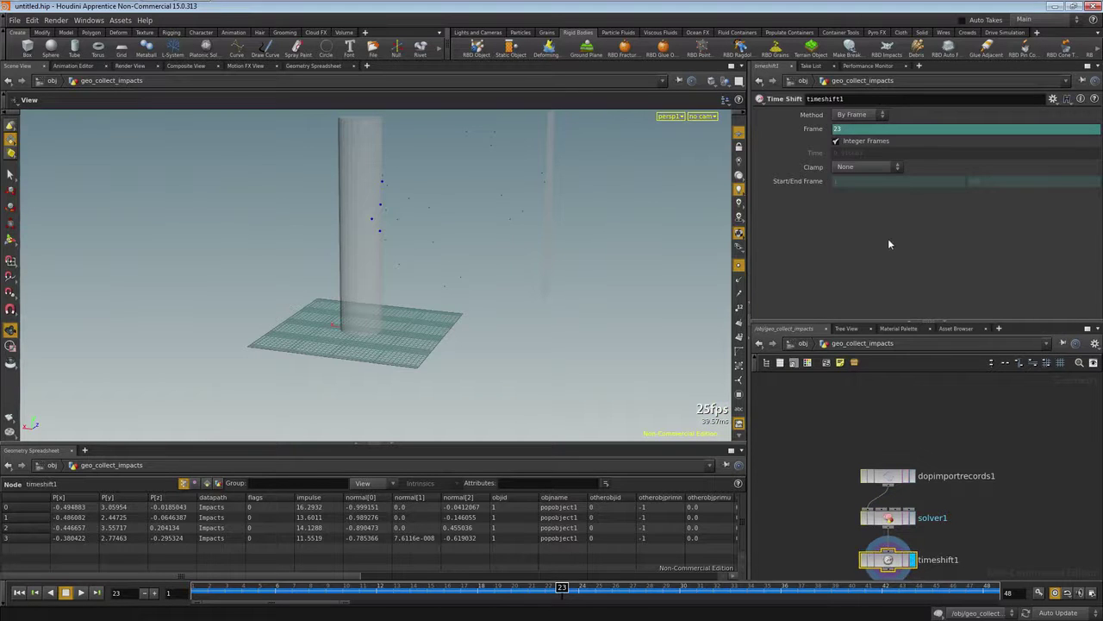
{"action": "left_click", "coordinate": [810, 136]}
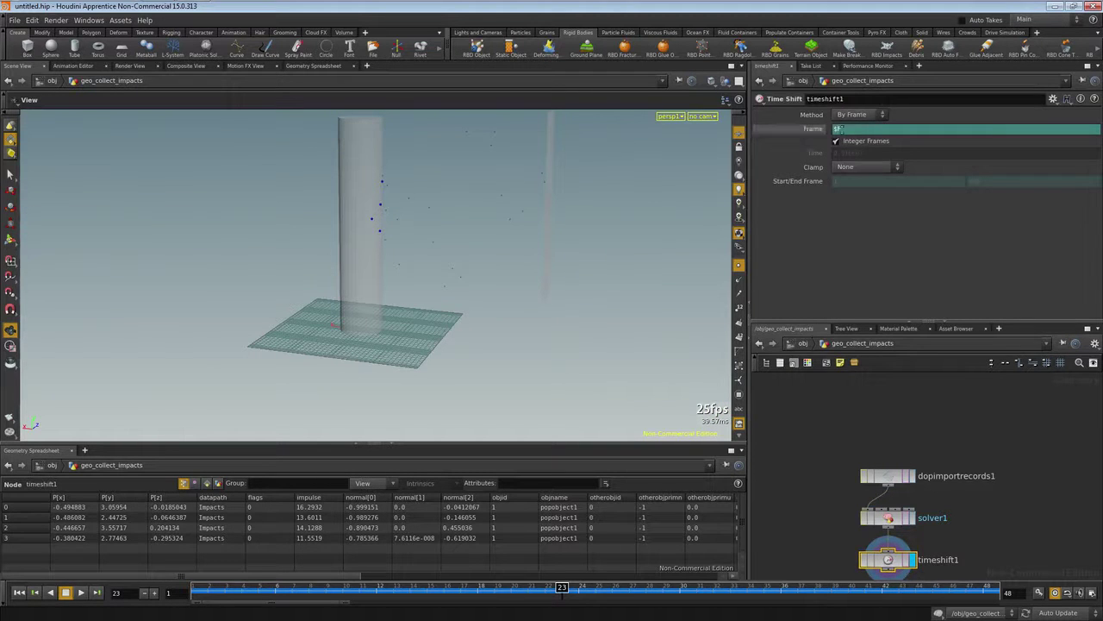
{"action": "type", "text": "END"}
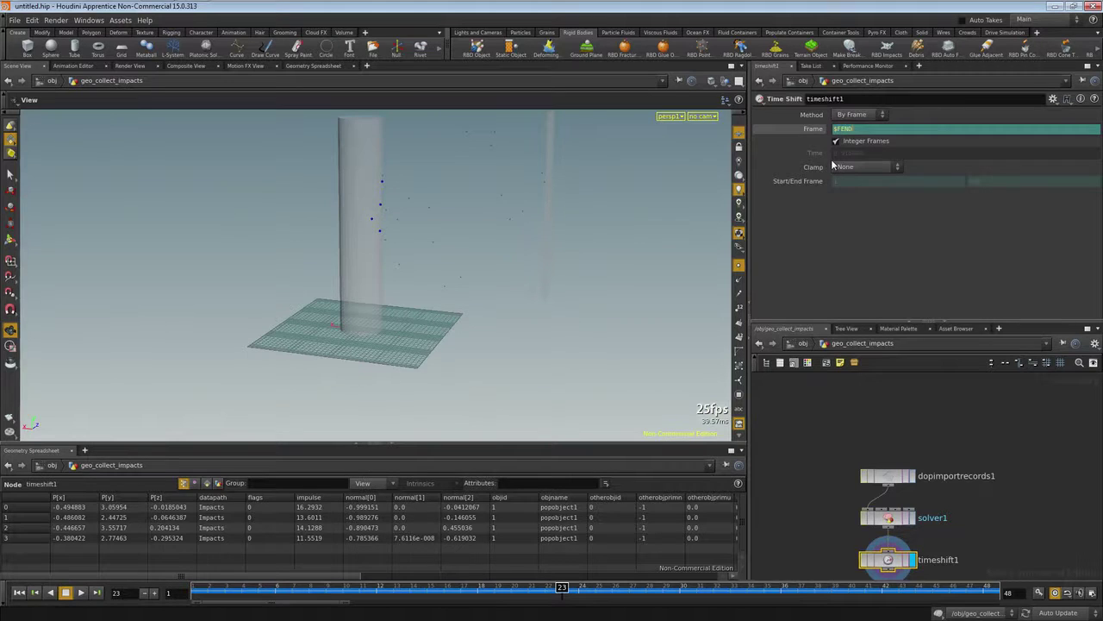
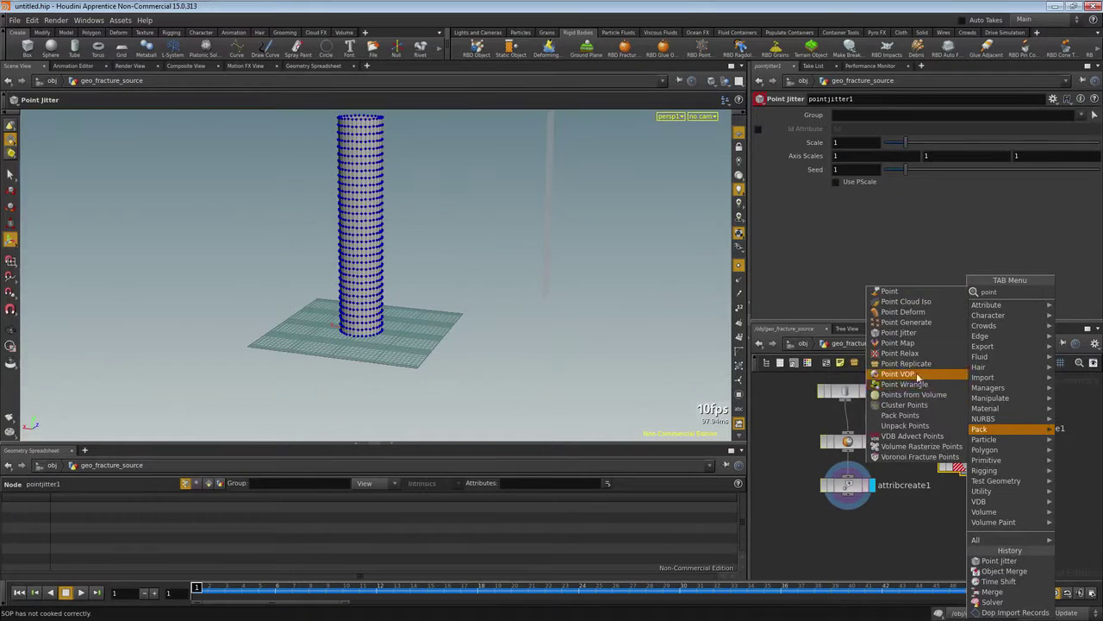
- Add Point Replicate and Voronoi Fracture nodes, feeding attribcreate1 into the fracture's first input and the jittered, replicated merge points into its second
{"action": "left_click", "coordinate": [905, 363]}
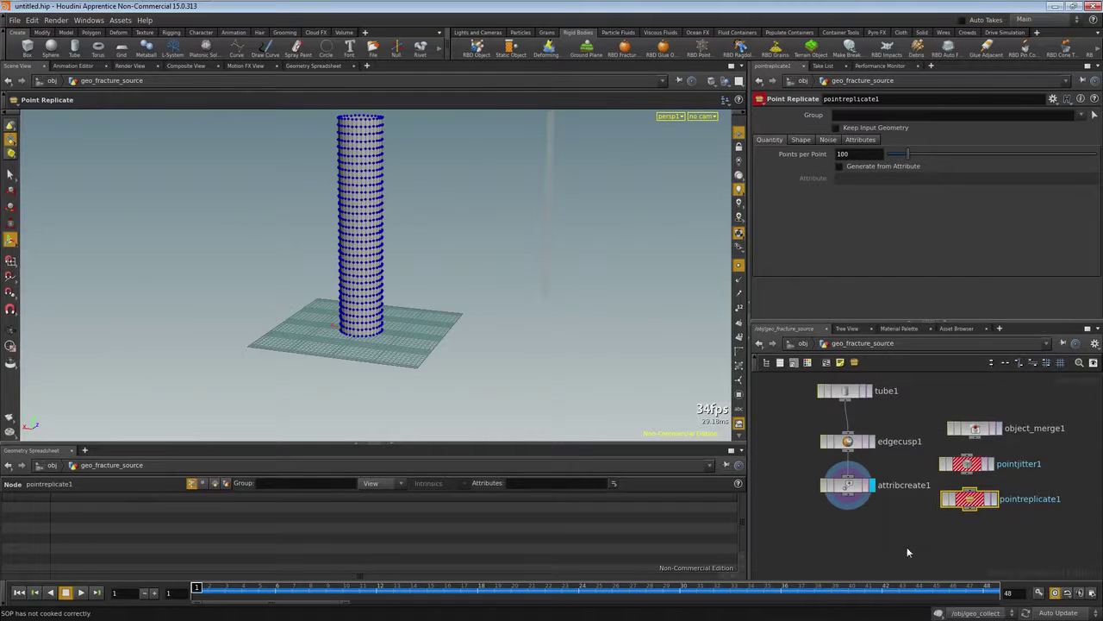
{"action": "key", "text": "Tab"}
{"action": "type", "text": "vor"}
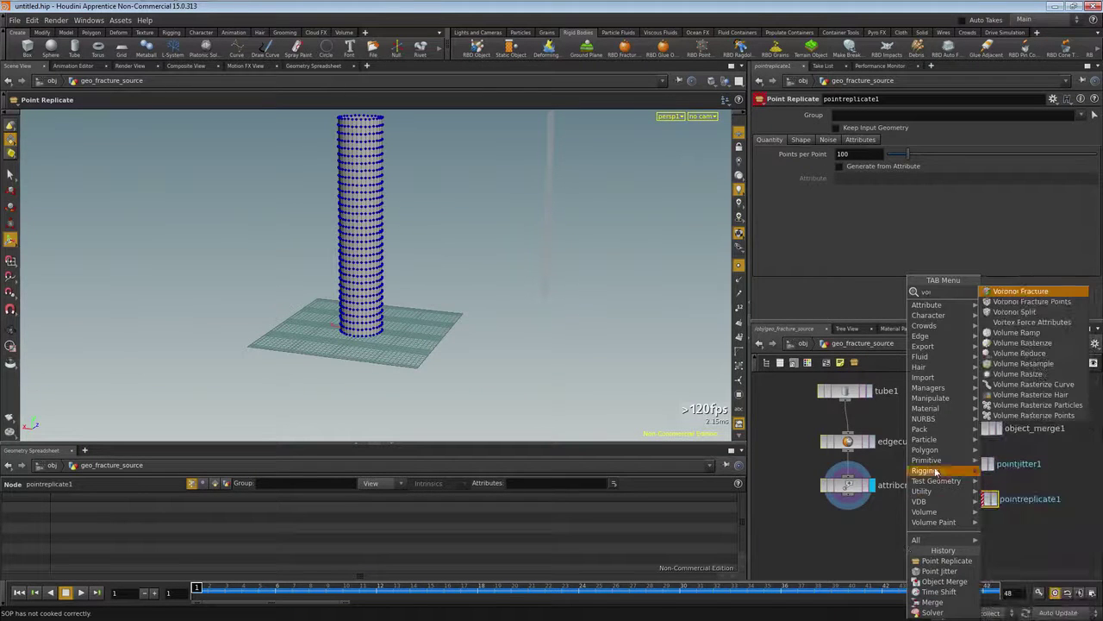
{"action": "left_click", "coordinate": [1022, 292]}
{"action": "left_click", "coordinate": [872, 561]}
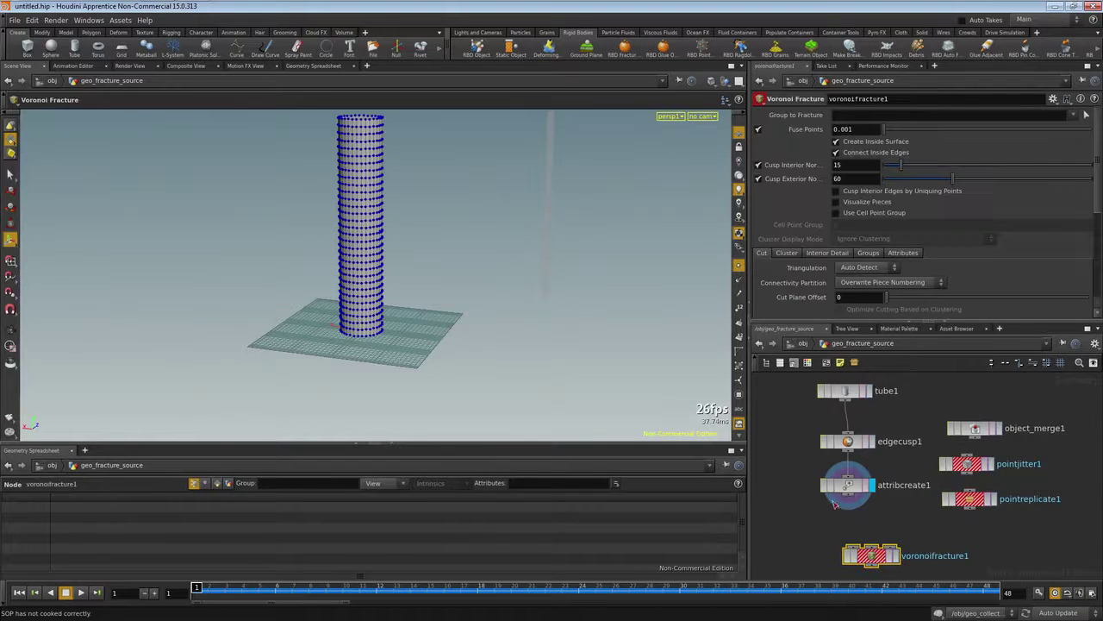
{"action": "left_click_drag", "start_coordinate": [854, 543], "coordinate": [849, 505]}
{"action": "left_click_drag", "start_coordinate": [971, 512], "coordinate": [877, 545]}
- Set object_merge1's Object 1 to /obj/geo_collect_impacts and its Transform to Into This Object
{"action": "left_click", "coordinate": [976, 428]}
{"action": "left_click", "coordinate": [1087, 144]}
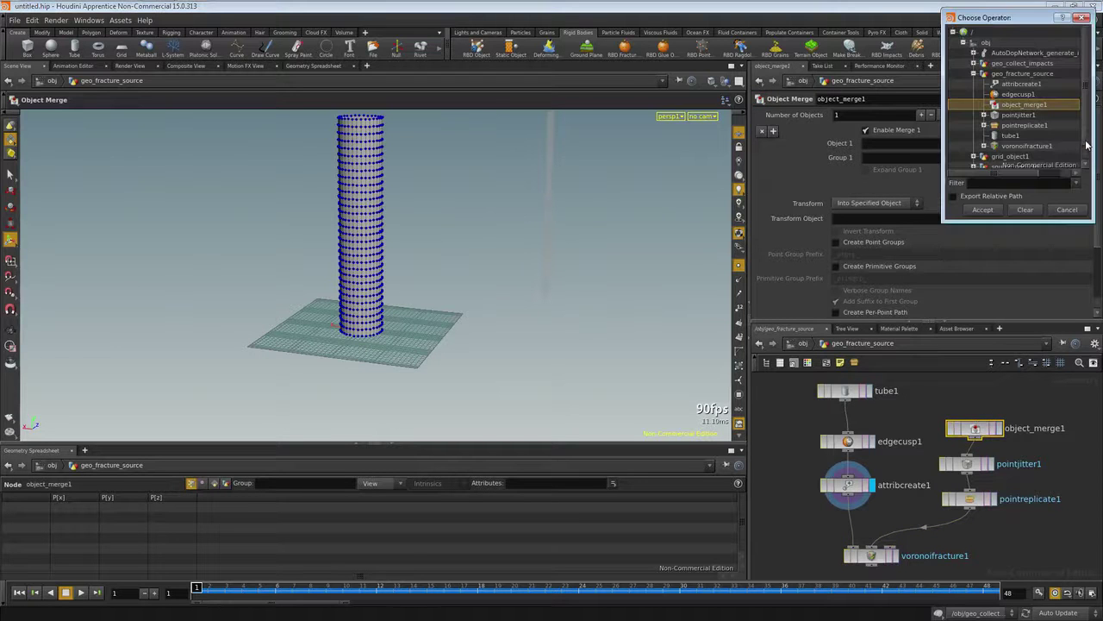
{"action": "left_click", "coordinate": [1021, 64]}
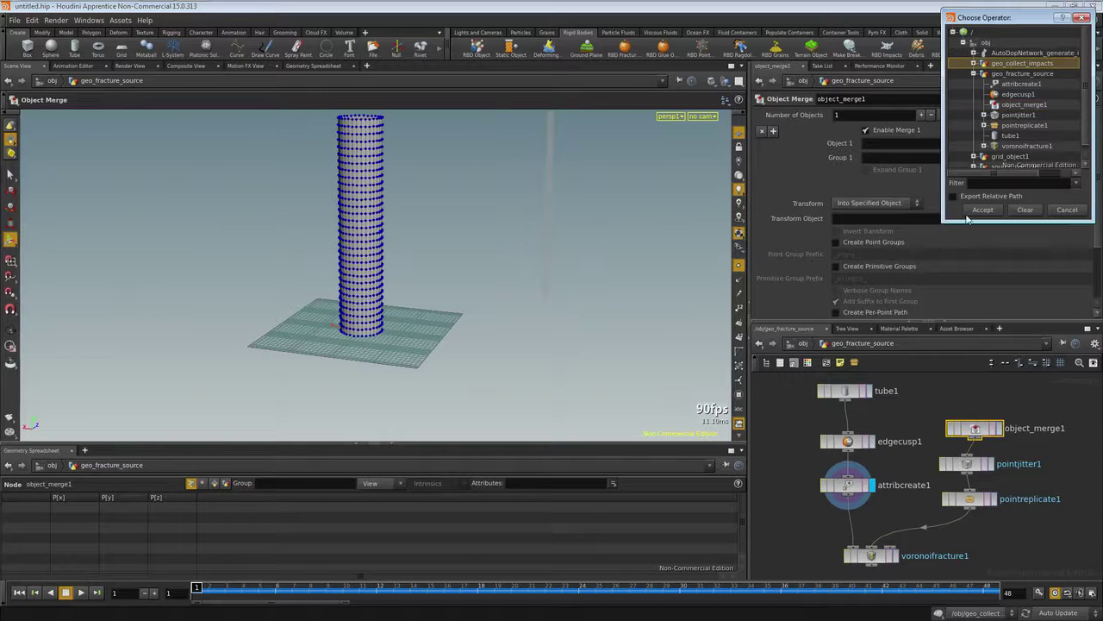
{"action": "left_click", "coordinate": [982, 210]}
{"action": "left_click", "coordinate": [916, 204]}
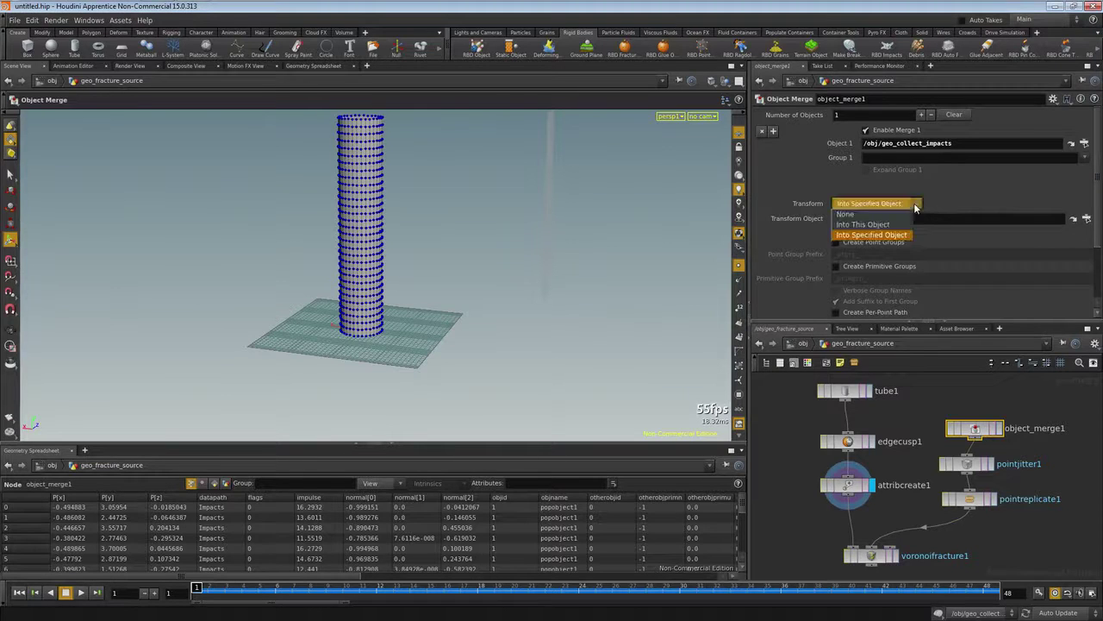
{"action": "left_click", "coordinate": [858, 224]}
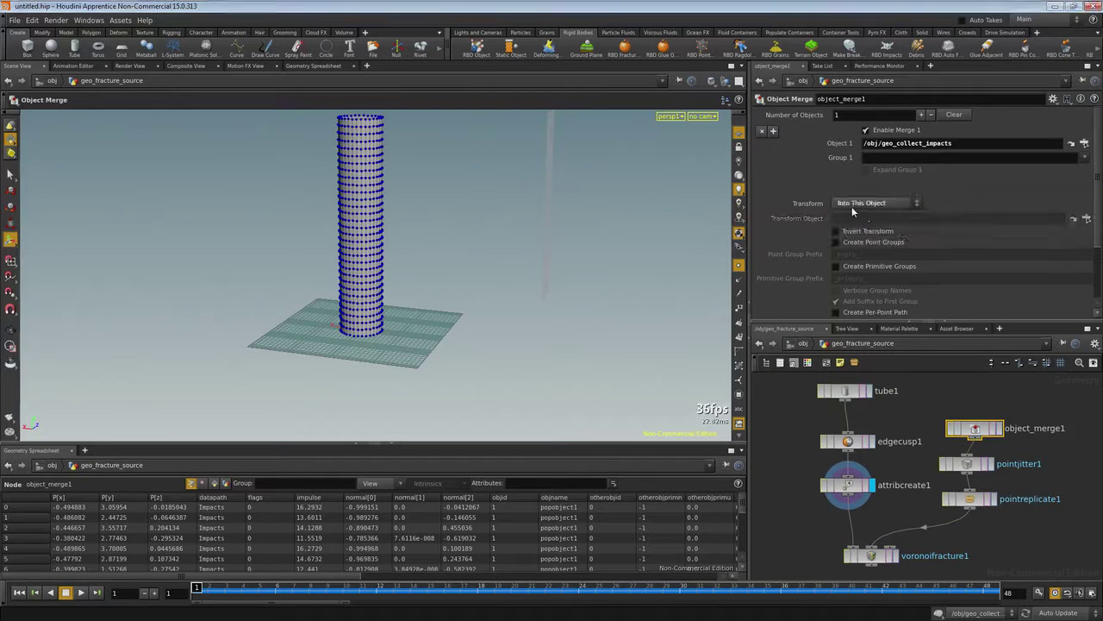
- Align the point jitter and replicate nodes under the object merge and set the replicate's Points per Point to 10
{"action": "left_click", "coordinate": [952, 466]}
{"action": "left_click", "coordinate": [974, 501]}
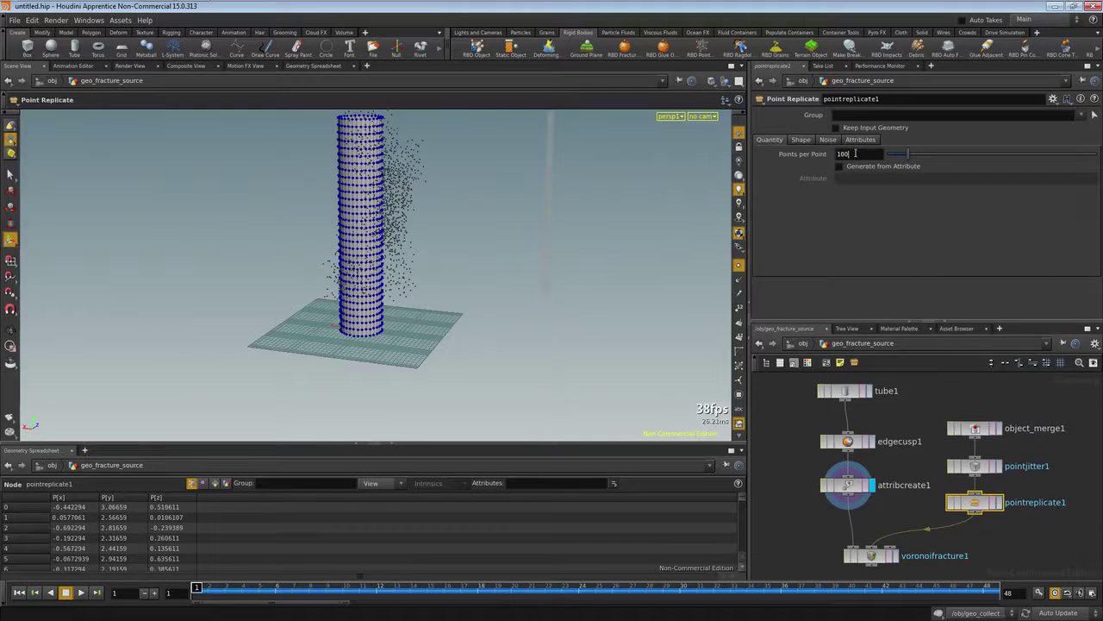
{"action": "type", "text": "10"}
{"action": "key", "text": "Return"}
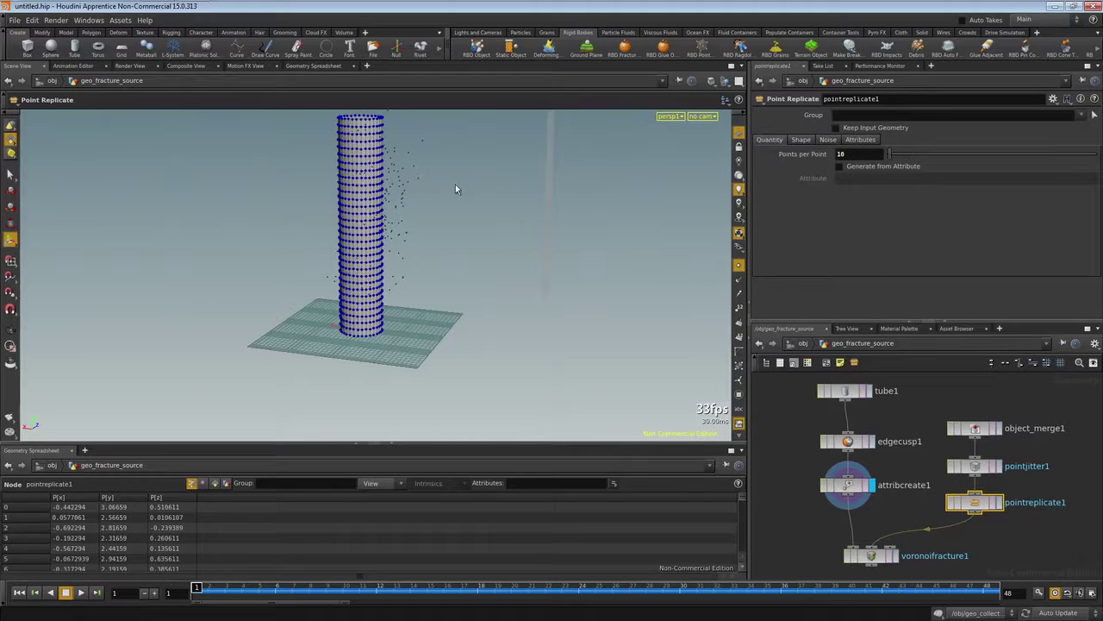
- Turn off point display in the viewport and view the replicated points from the tube's other side
{"action": "left_click_drag", "start_coordinate": [471, 217], "coordinate": [560, 291]}
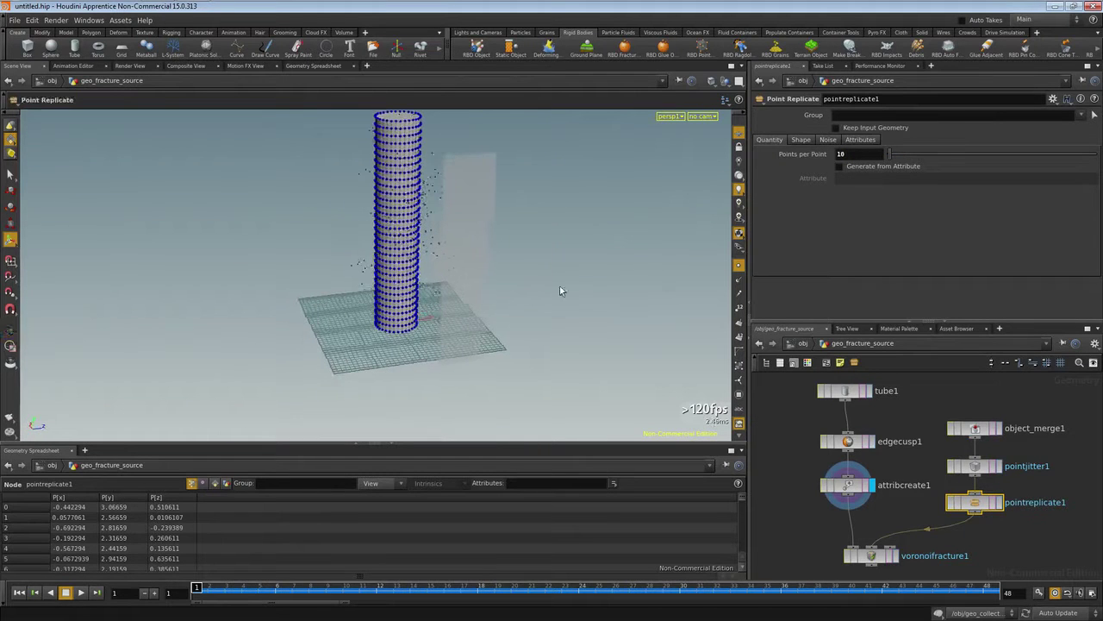
{"action": "left_click", "coordinate": [739, 265]}
{"action": "left_click_drag", "start_coordinate": [715, 269], "coordinate": [656, 276]}
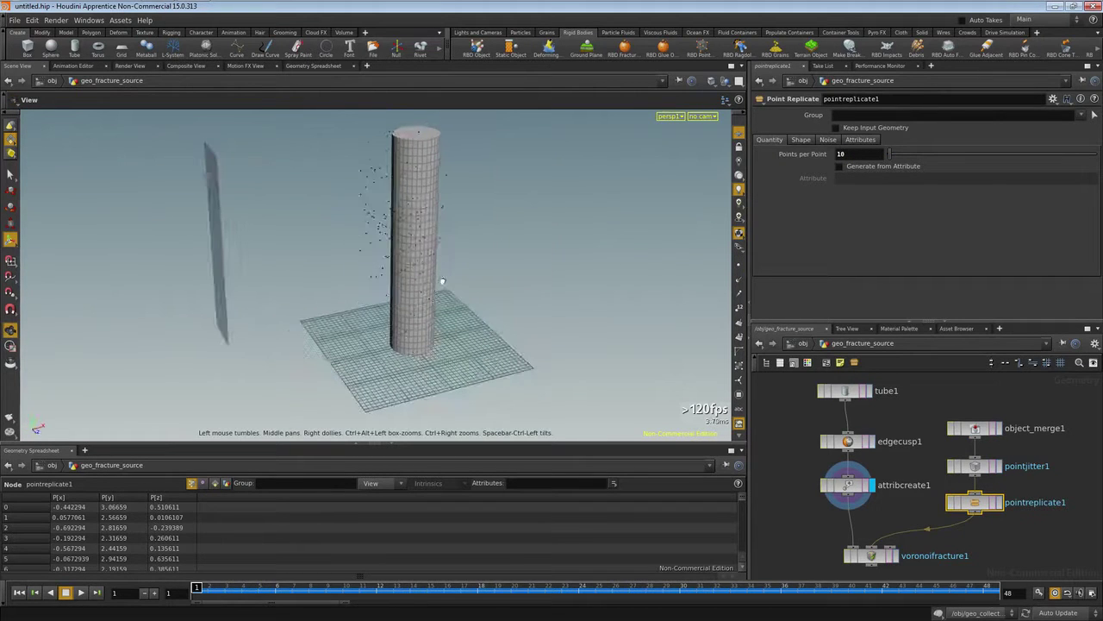
- Set the Point Replicate shape's Size to 0.11 on all three axes
{"action": "left_click", "coordinate": [803, 140]}
{"action": "middle_click_drag", "start_coordinate": [824, 210], "coordinate": [379, 260]}
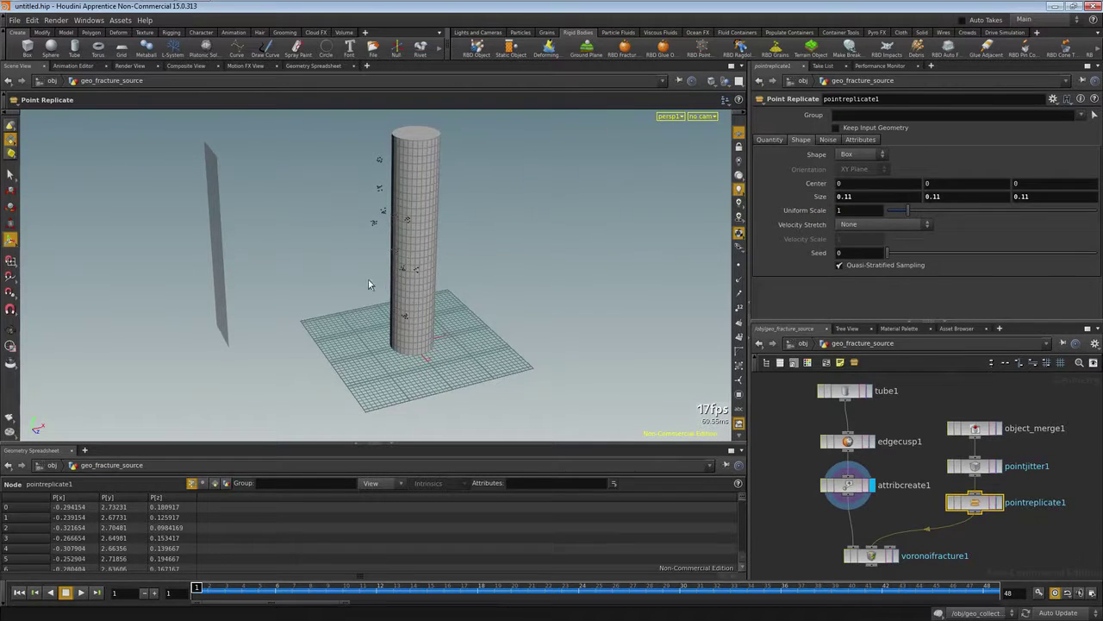
{"action": "key", "text": "Escape"}
- Display the Voronoi Fracture node and examine the fractured tube and its point clusters from several sides
{"action": "left_click_drag", "start_coordinate": [376, 278], "coordinate": [593, 257]}
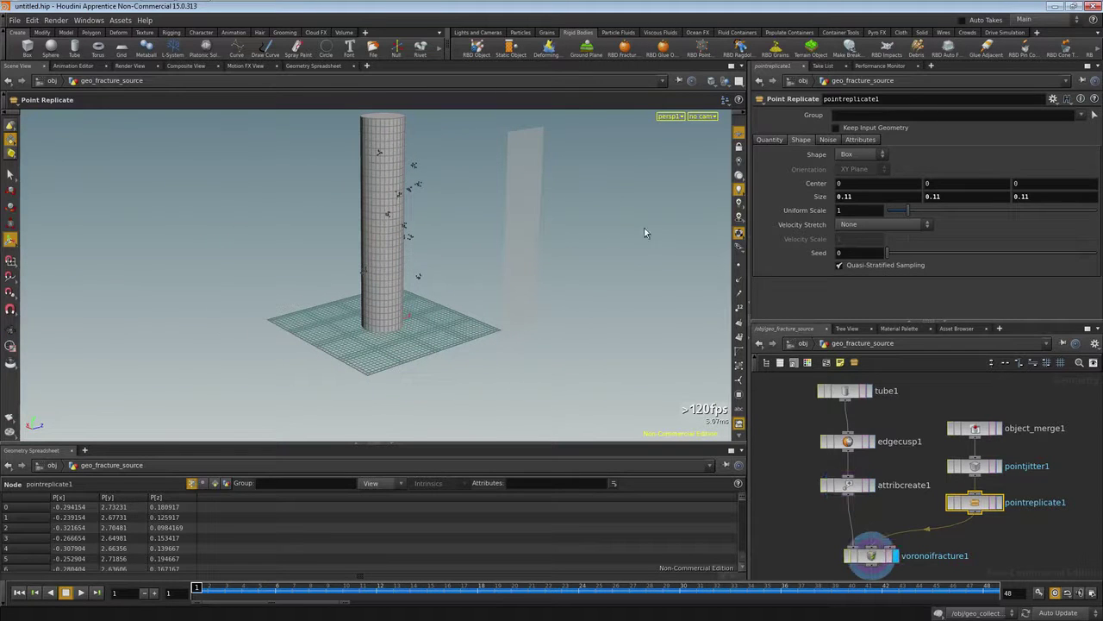
{"action": "key", "text": "Escape"}
{"action": "left_click_drag", "start_coordinate": [644, 227], "coordinate": [408, 245]}
{"action": "right_click_drag", "start_coordinate": [409, 246], "coordinate": [439, 268]}
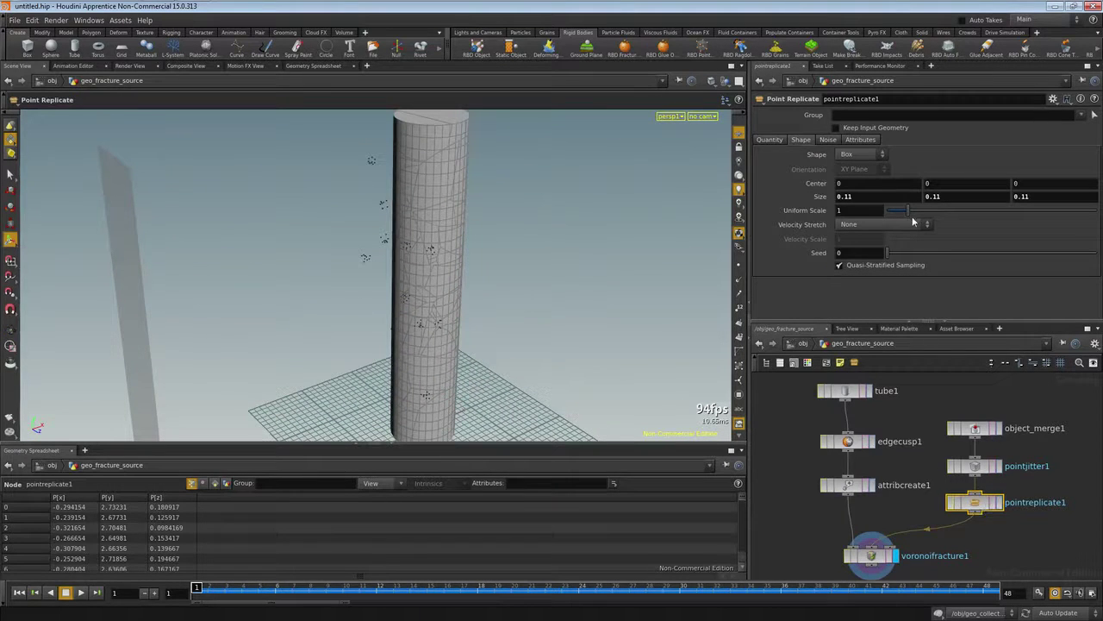
- Set the Point Replicate shape's Uniform Scale to 3.27 and return to the object-level network
{"action": "left_click_drag", "start_coordinate": [911, 213], "coordinate": [955, 217]}
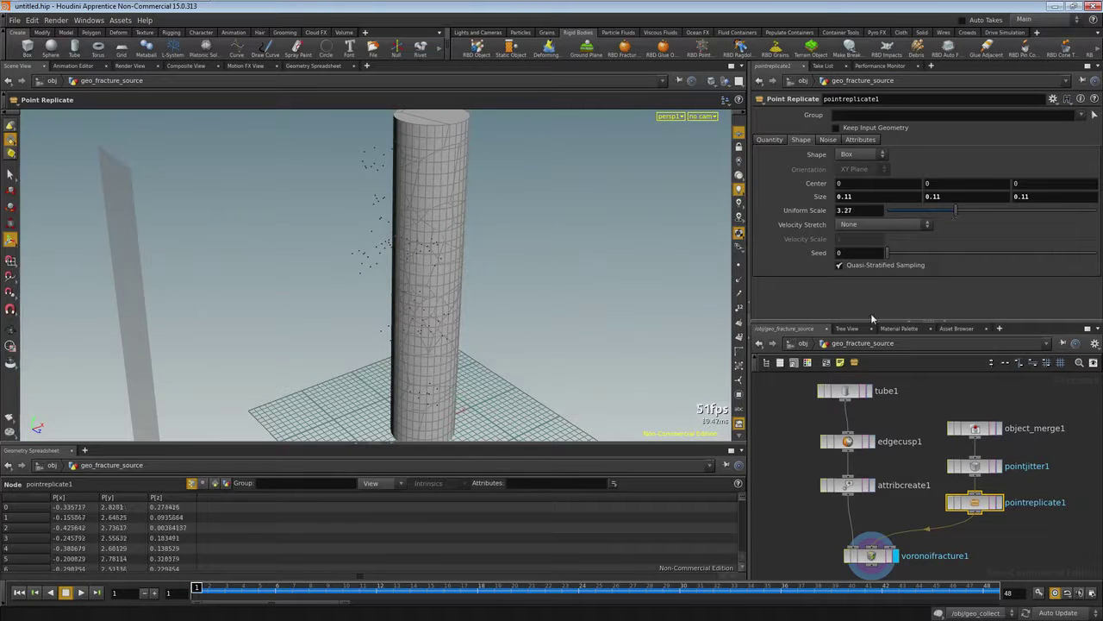
{"action": "left_click", "coordinate": [793, 343]}
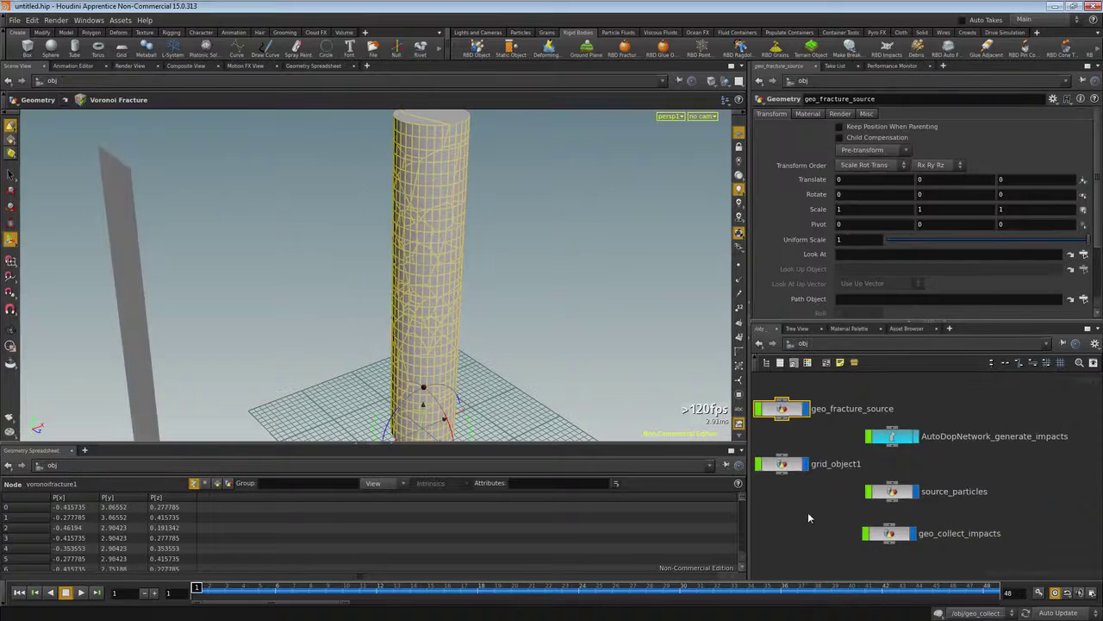
- Cut the AutoDopNetwork_generate_impacts network from the object level so the rigid-body setup gets its own DOP network
{"action": "key", "text": "Escape"}
{"action": "left_click_drag", "start_coordinate": [377, 264], "coordinate": [393, 310]}
{"action": "key", "text": "Return"}
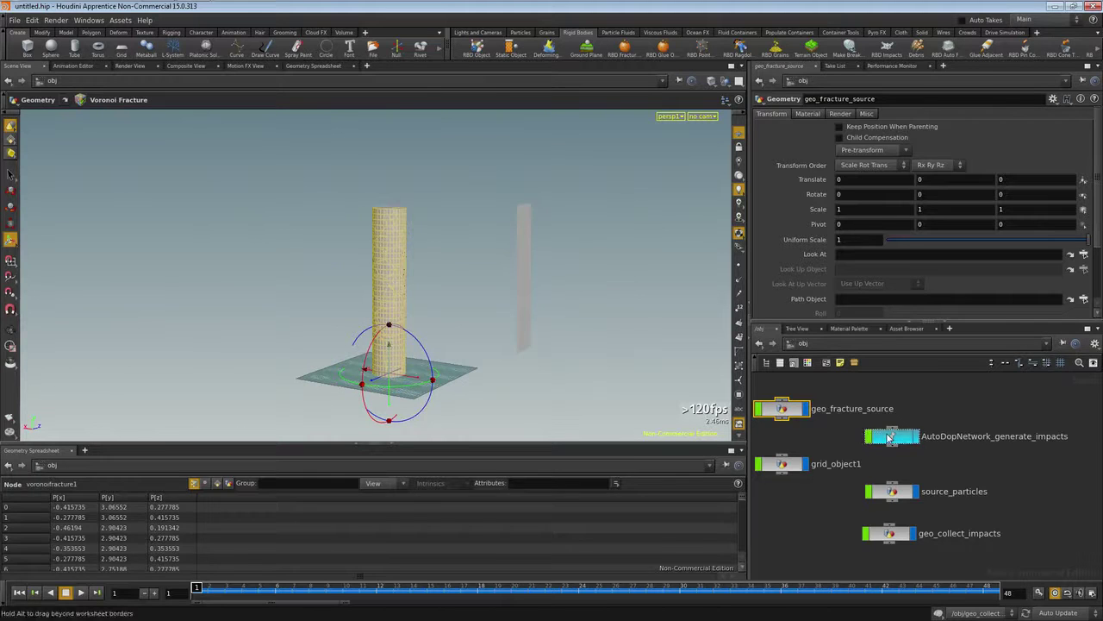
{"action": "left_click", "coordinate": [894, 437]}
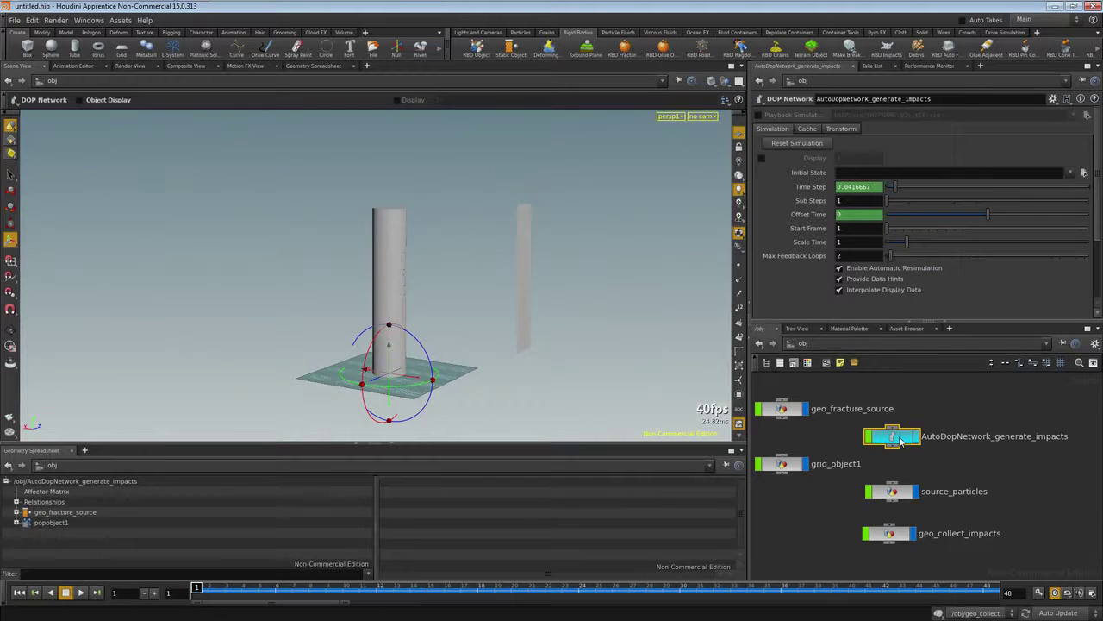
{"action": "key", "text": "Delete"}
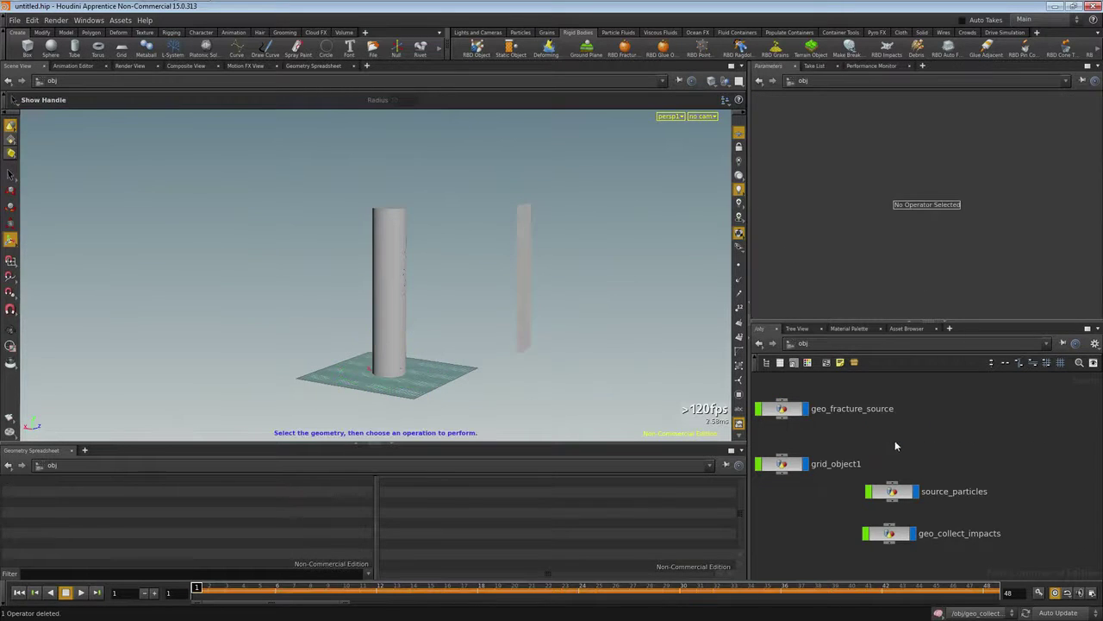
- Create a ground plane with a new DOP network and place both nodes beside the existing object nodes
{"action": "left_click", "coordinate": [593, 52]}
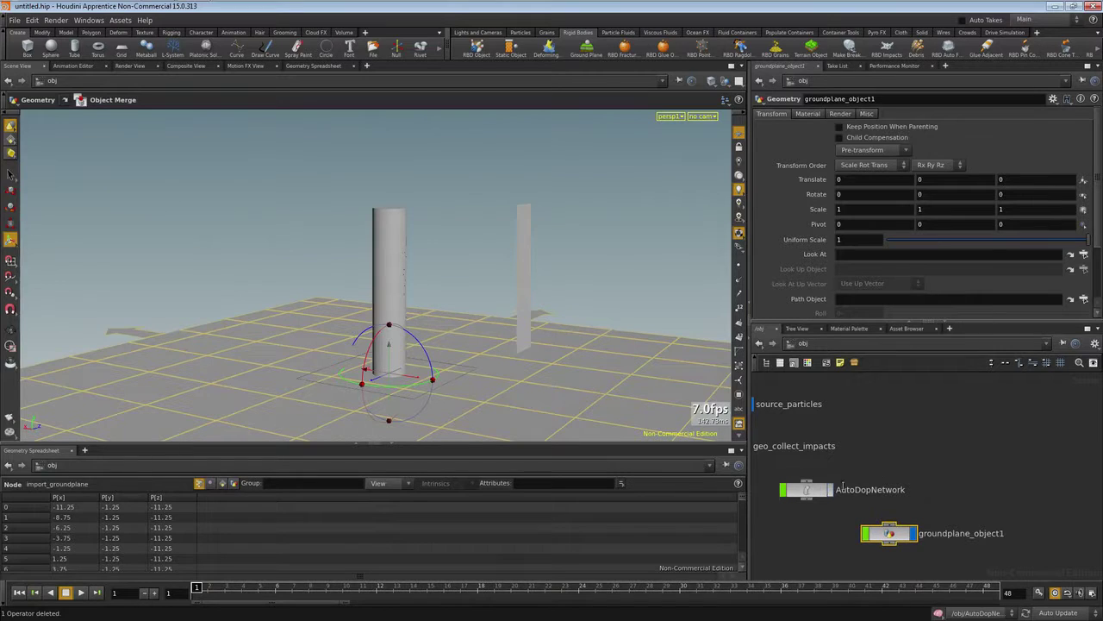
{"action": "left_click_drag", "start_coordinate": [762, 474], "coordinate": [919, 571]}
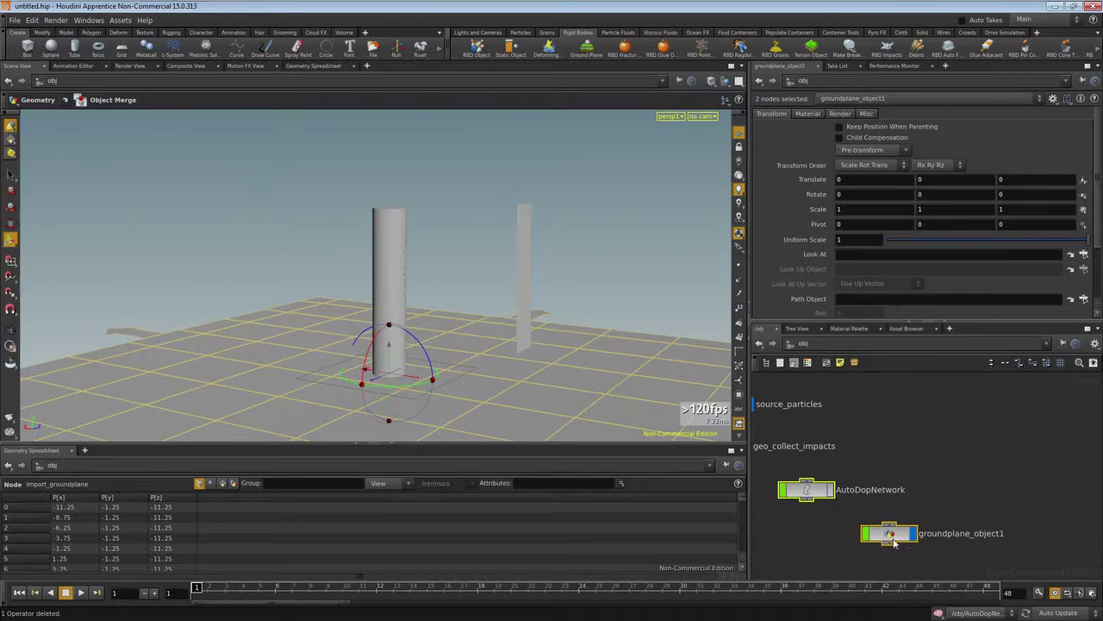
{"action": "left_click_drag", "start_coordinate": [880, 518], "coordinate": [967, 421]}
{"action": "middle_click_drag", "start_coordinate": [850, 459], "coordinate": [935, 506]}
{"action": "scroll", "coordinate": [942, 498], "scroll_direction": "down", "scroll_amount": 2}
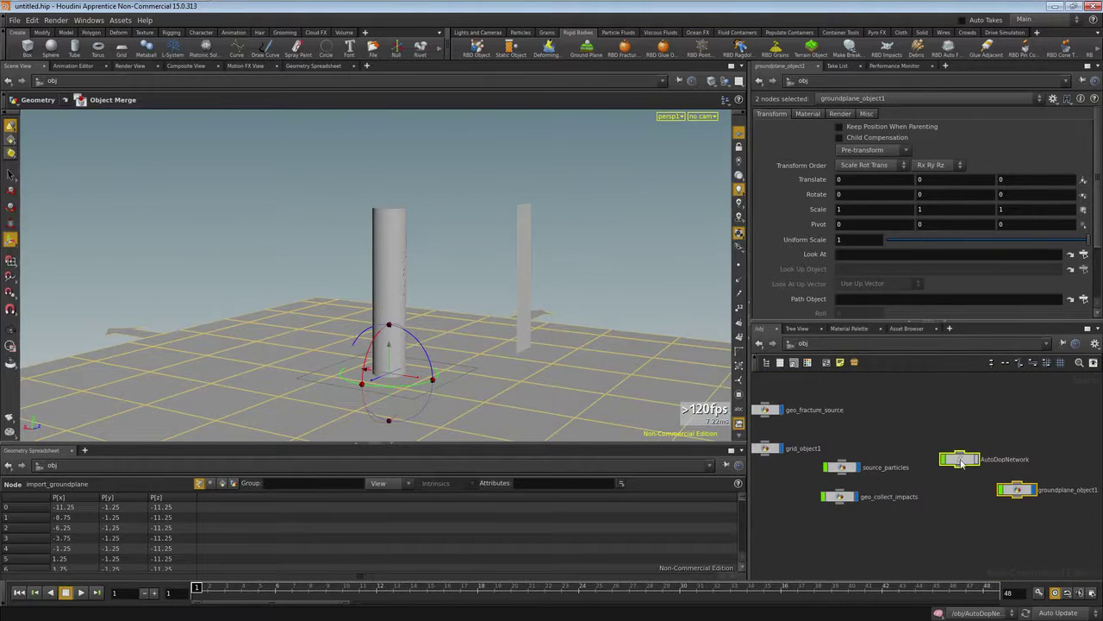
{"action": "left_click_drag", "start_coordinate": [962, 462], "coordinate": [893, 400]}
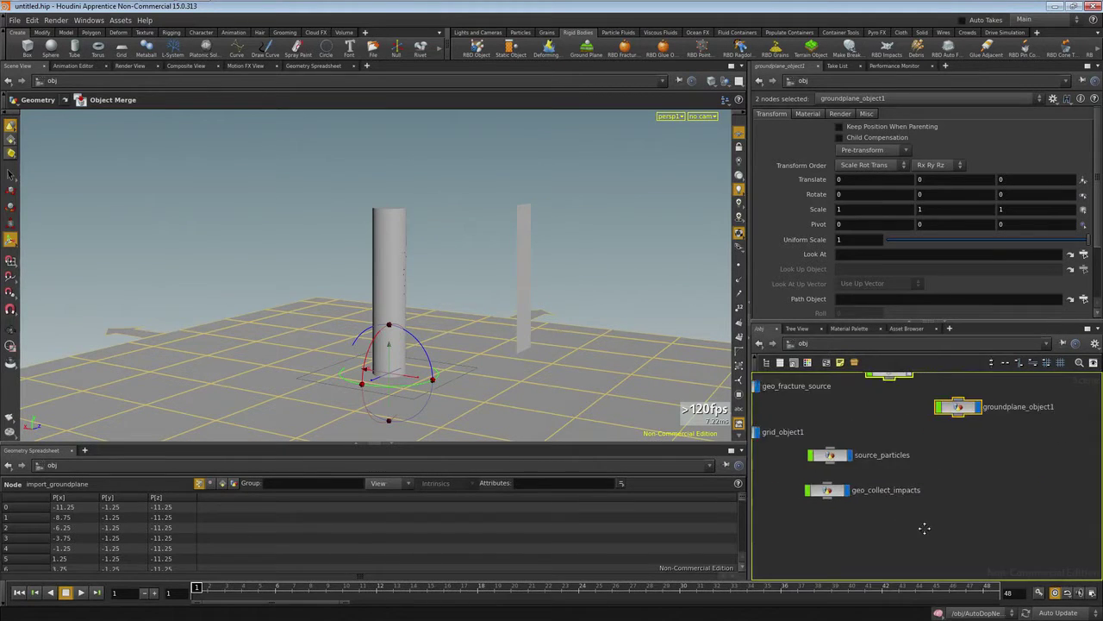
{"action": "scroll", "coordinate": [915, 532], "scroll_direction": "up", "scroll_amount": 2}
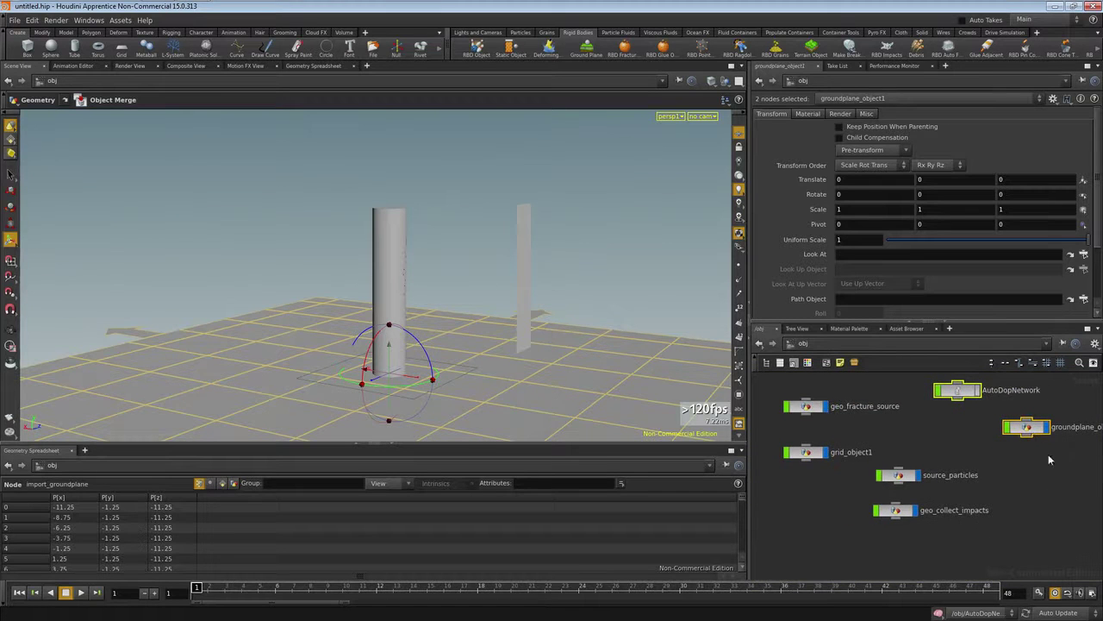
- Paste AutoDopNetwork_generate_impacts back below geo_collect_impacts and align groundplane_object1 under the new AutoDopNetwork
{"action": "left_click", "coordinate": [873, 541]}
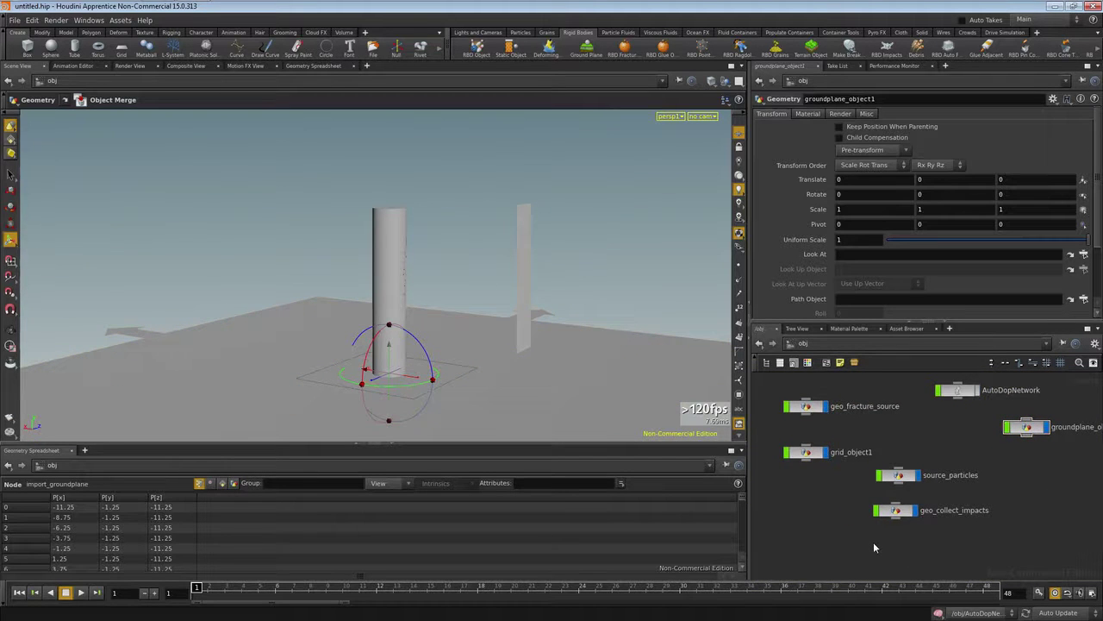
{"action": "key", "text": "ctrl+v"}
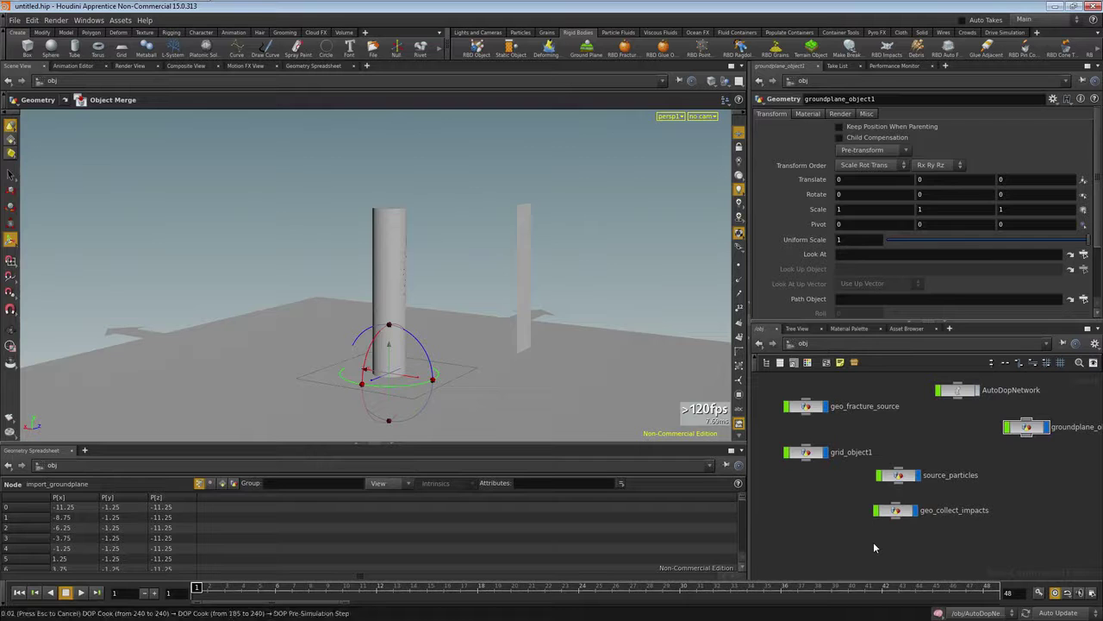
{"action": "left_click", "coordinate": [873, 541]}
{"action": "left_click_drag", "start_coordinate": [873, 541], "coordinate": [816, 532]}
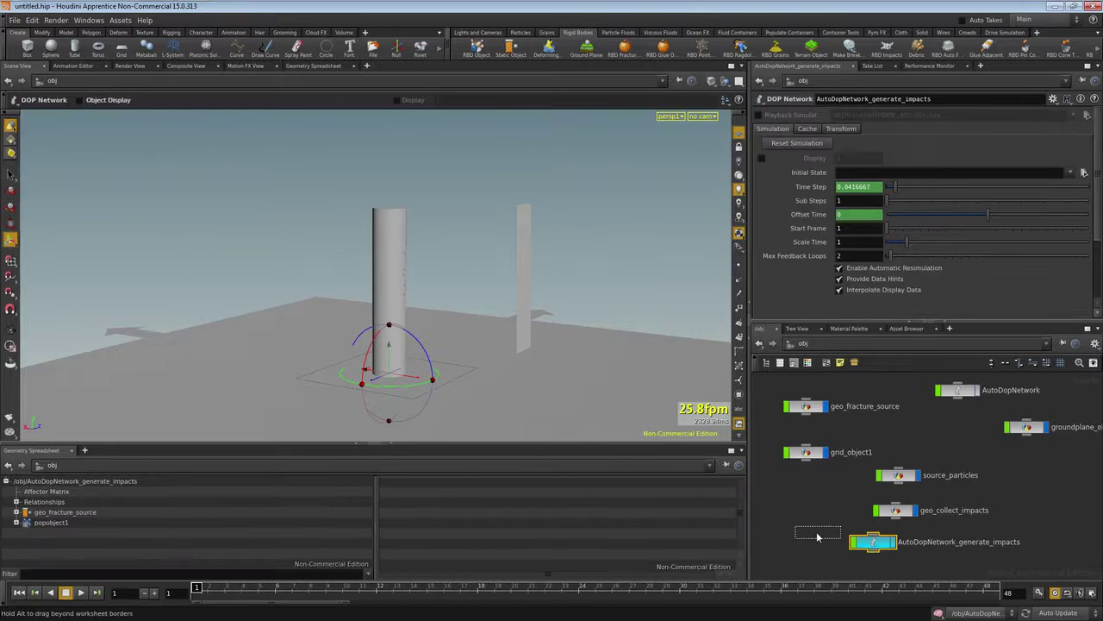
{"action": "left_click_drag", "start_coordinate": [986, 421], "coordinate": [943, 428]}
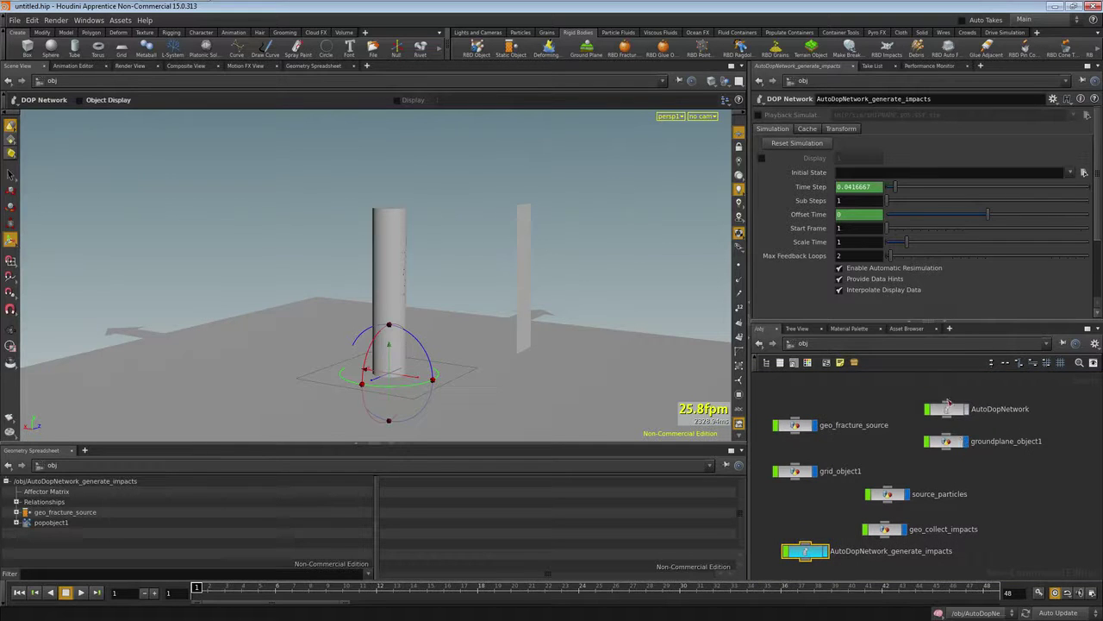
- Convert geo_fracture_source into a fractured RBD Packed Object and glue its adjacent pieces together
{"action": "left_click", "coordinate": [808, 426]}
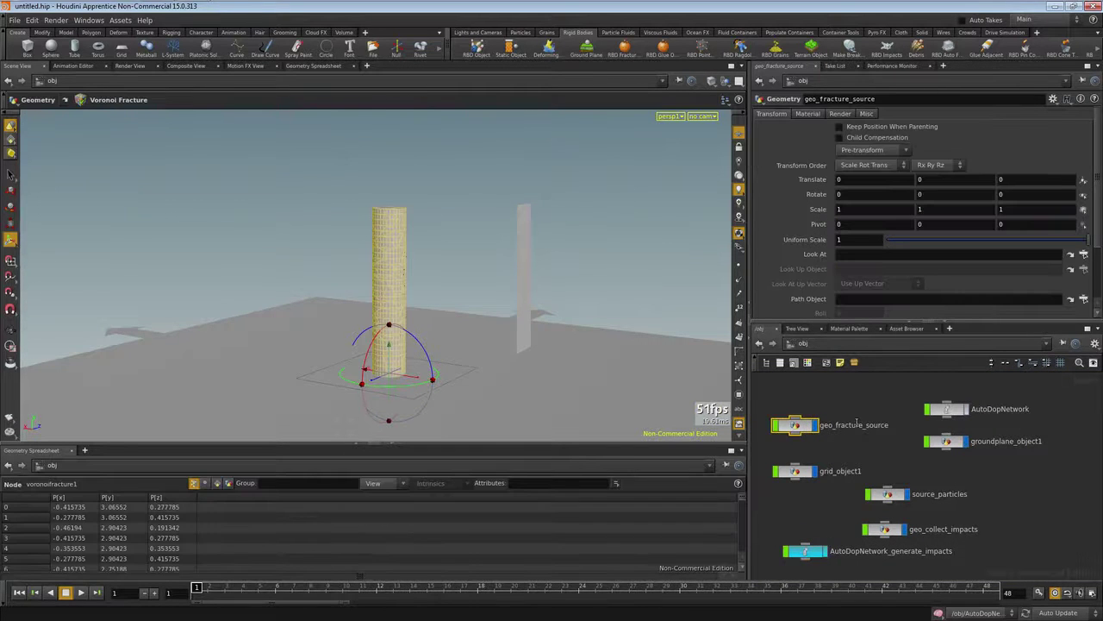
{"action": "left_click", "coordinate": [624, 49]}
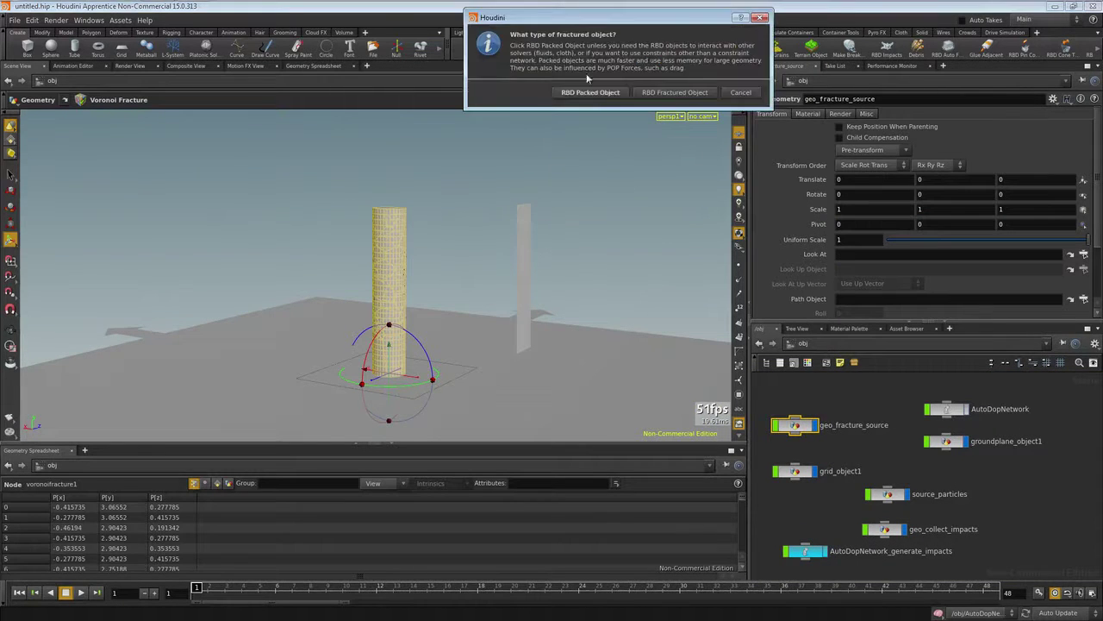
{"action": "left_click", "coordinate": [588, 92]}
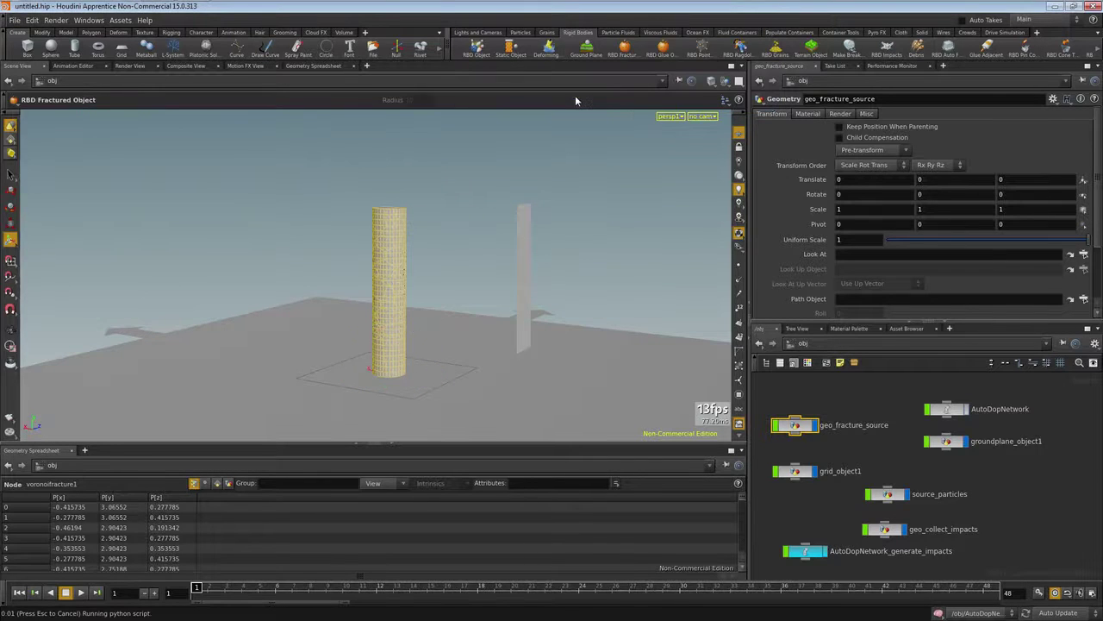
{"action": "left_click", "coordinate": [988, 47]}
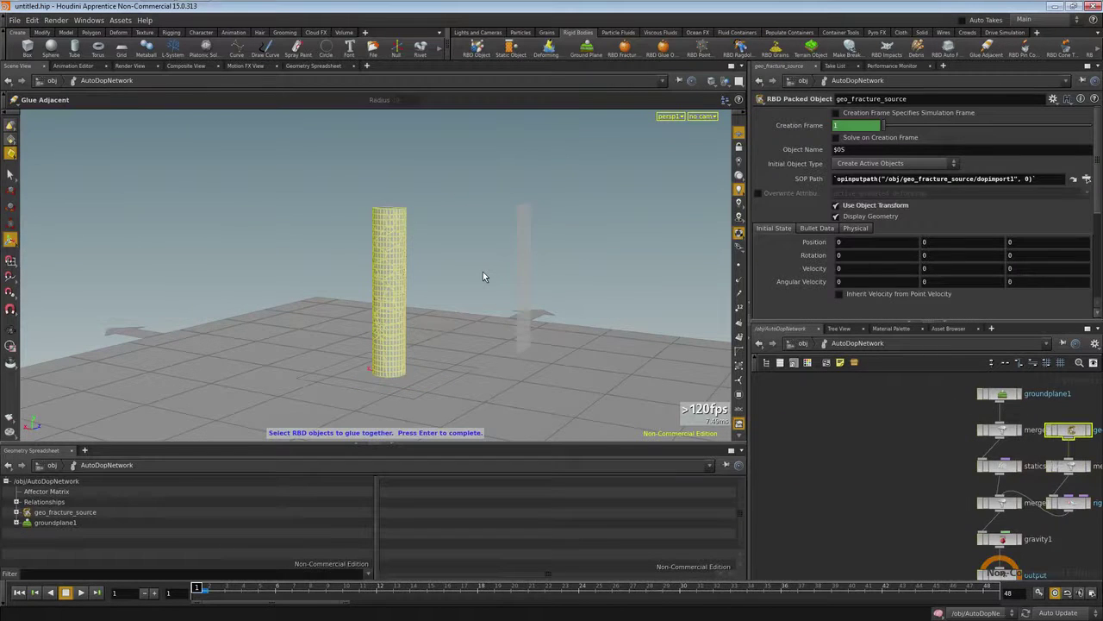
{"action": "key", "text": "Return"}
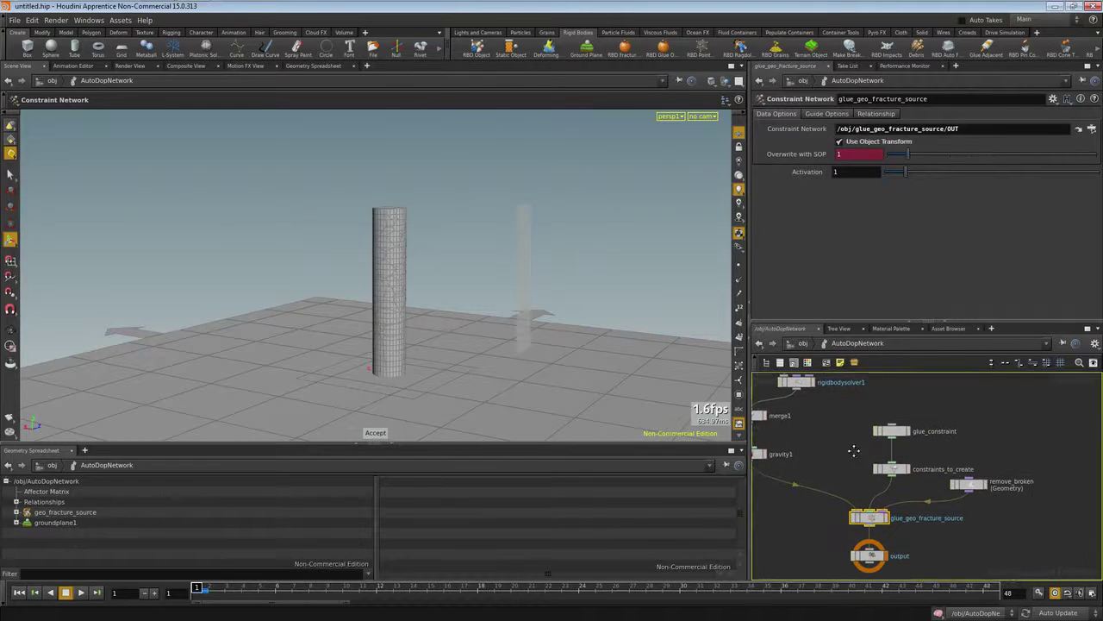
- Enter the remove_broken SOP solver of the glue network and delete its delete_broken node
{"action": "left_click", "coordinate": [964, 485]}
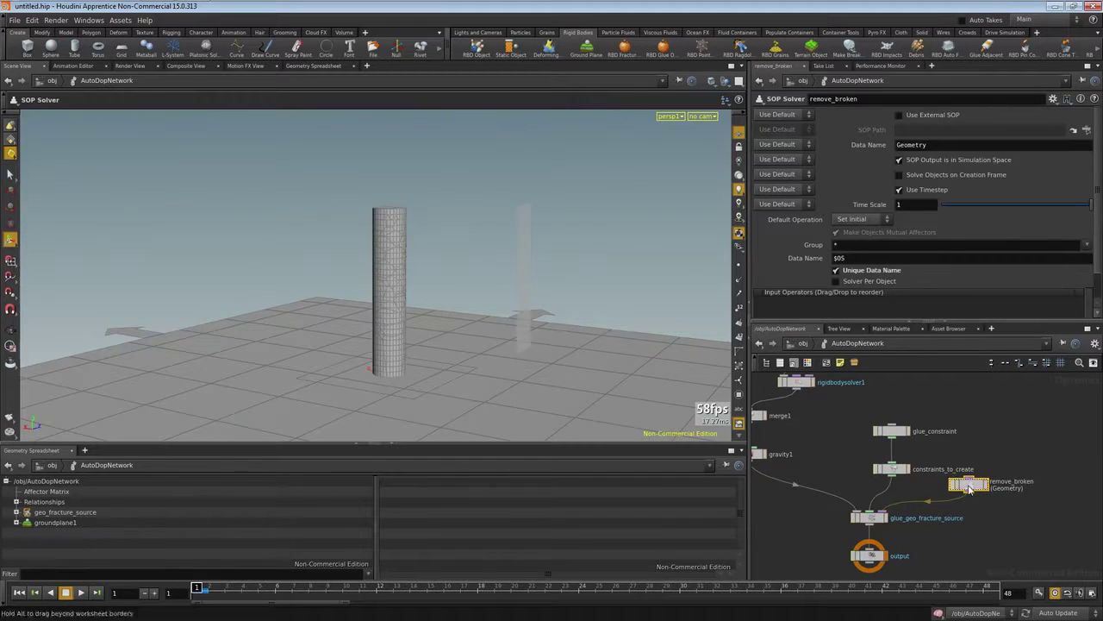
{"action": "double_click", "coordinate": [968, 487]}
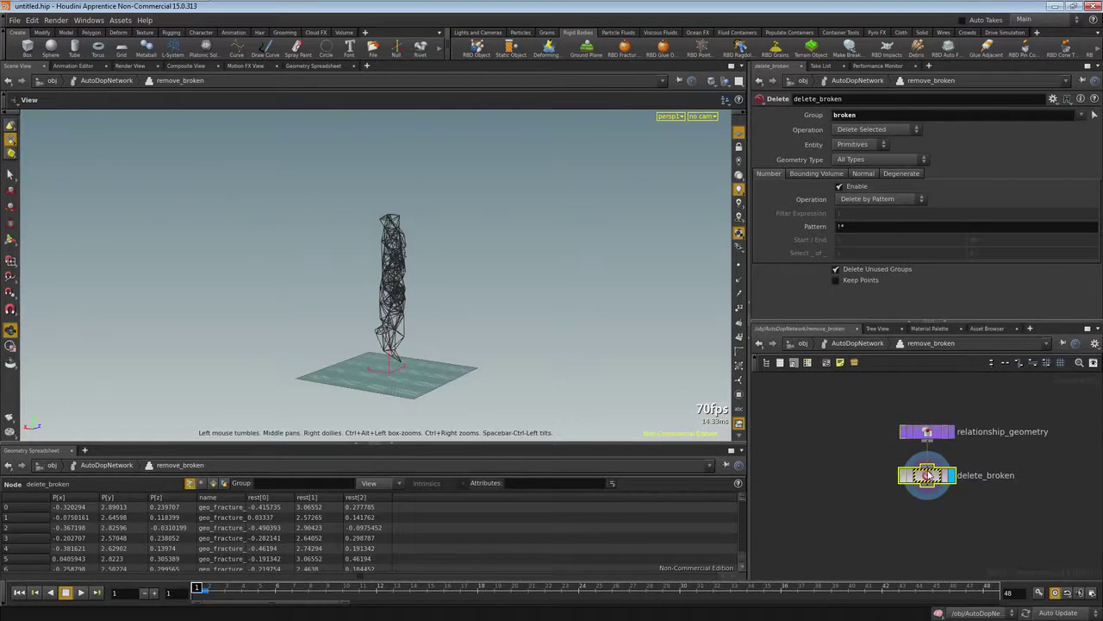
{"action": "key", "text": "Delete"}
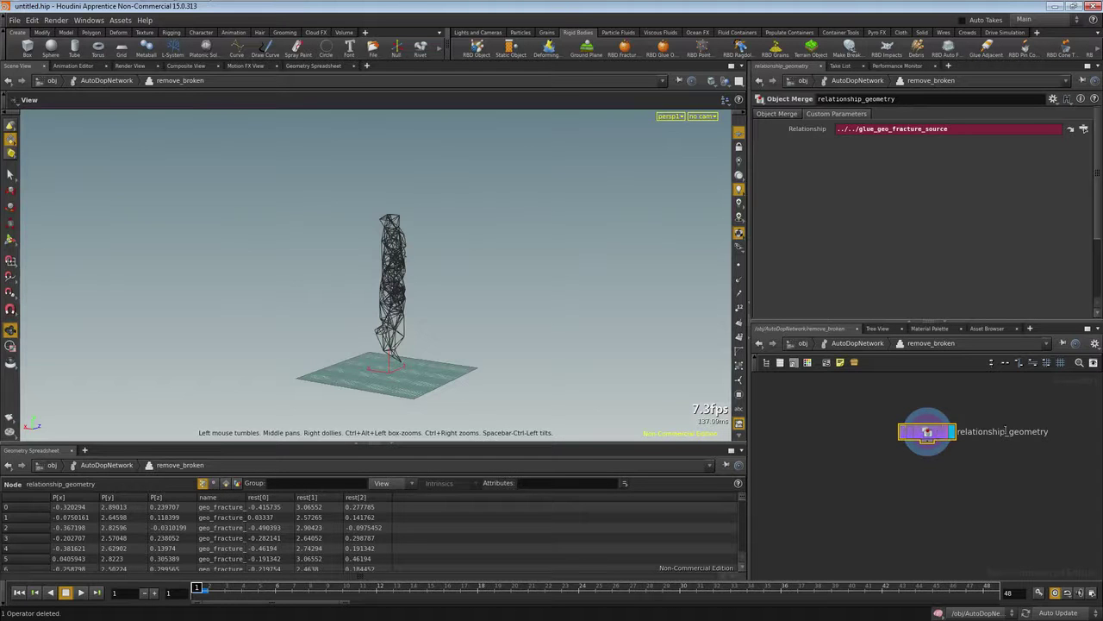
{"action": "left_click_drag", "start_coordinate": [371, 318], "coordinate": [397, 353]}
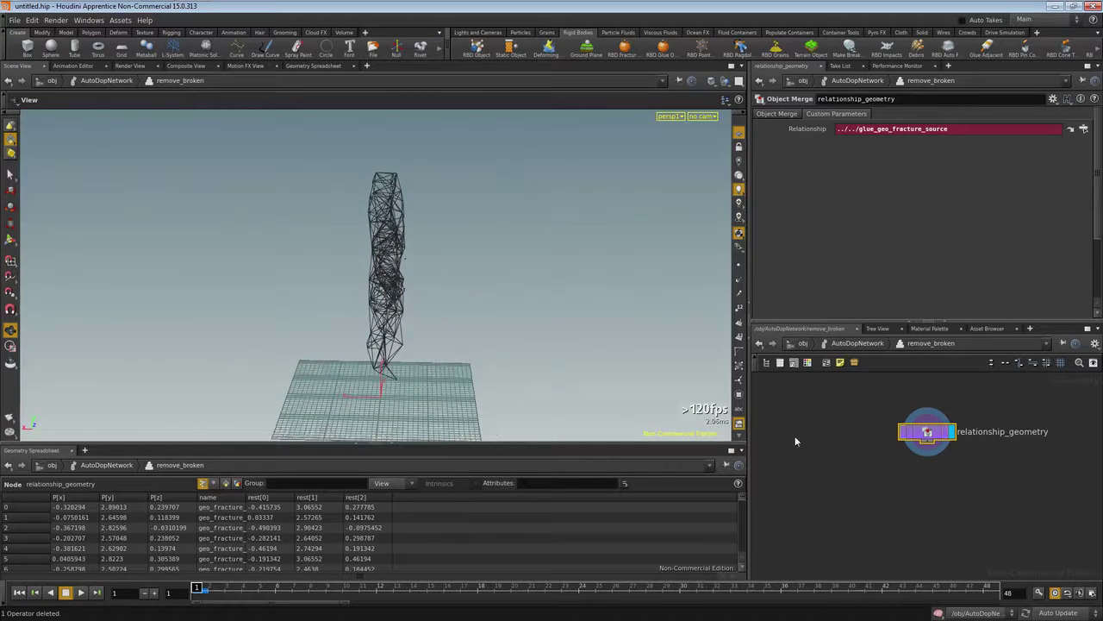
- Add two Color nodes below relationship_geometry and wire relationship_geometry into the first one
{"action": "key", "text": "Tab"}
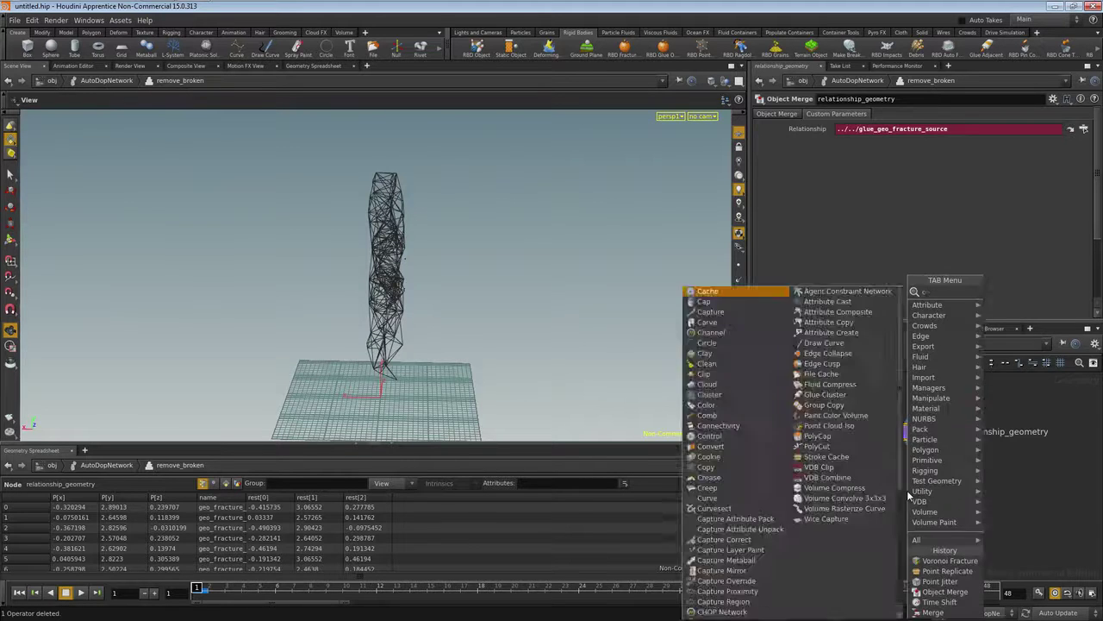
{"action": "key", "text": "Return"}
{"action": "left_click", "coordinate": [885, 495]}
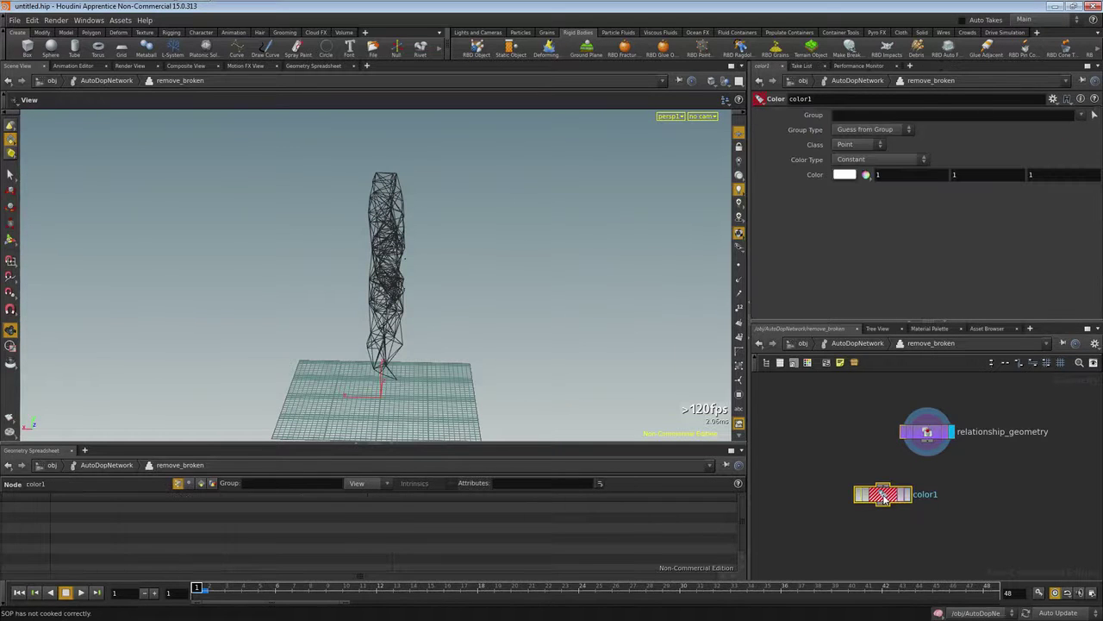
{"action": "key", "text": "Tab"}
{"action": "type", "text": "wrangle"}
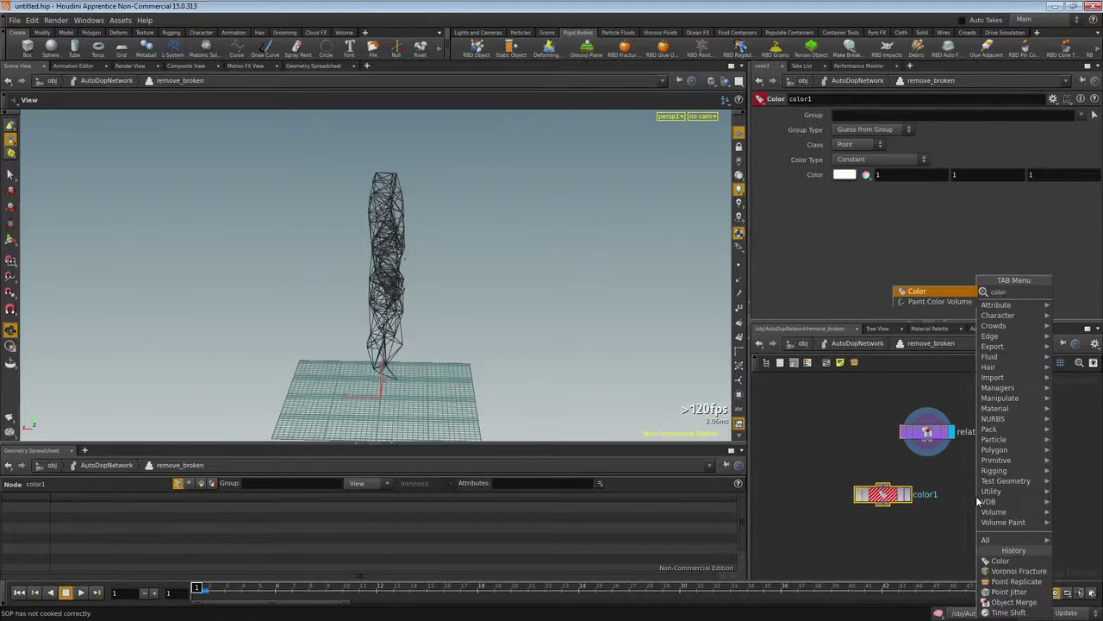
{"action": "key", "text": "Return"}
{"action": "left_click", "coordinate": [995, 500]}
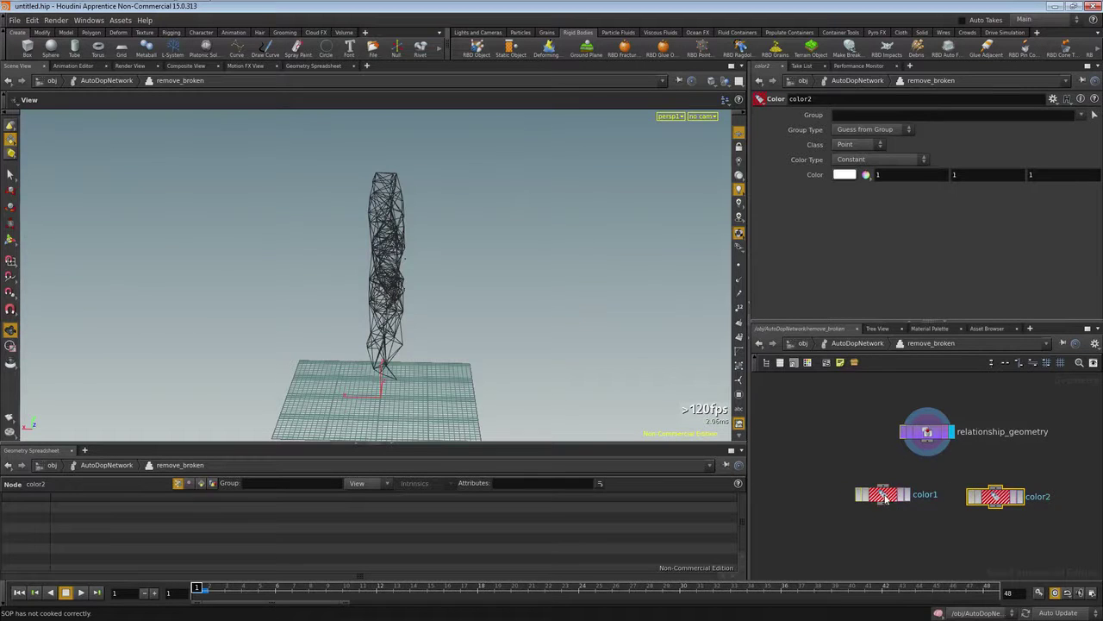
{"action": "left_click_drag", "start_coordinate": [928, 441], "coordinate": [883, 484]}
- Set the color of the connected color1 node to black
{"action": "left_click", "coordinate": [882, 497]}
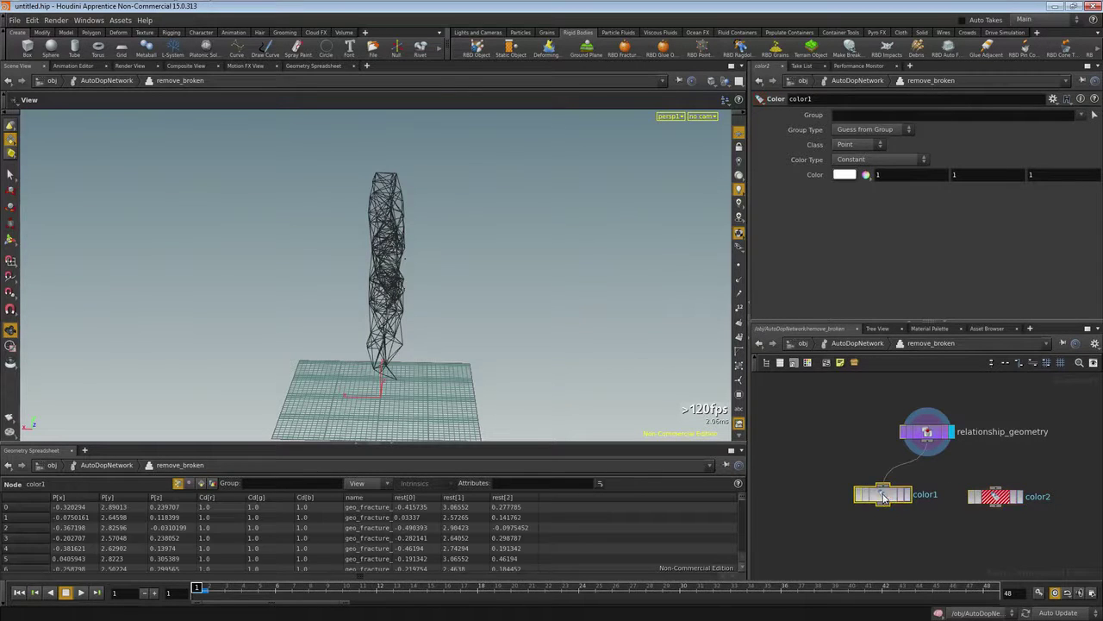
{"action": "left_click", "coordinate": [845, 175]}
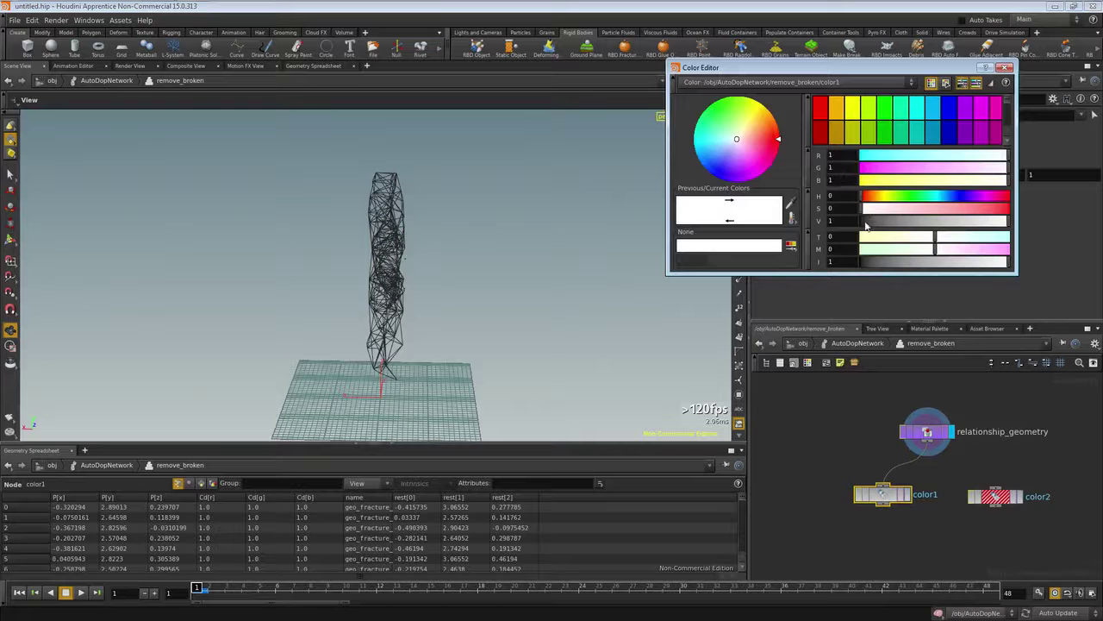
{"action": "left_click_drag", "start_coordinate": [866, 226], "coordinate": [851, 229]}
{"action": "left_click", "coordinate": [1005, 68]}
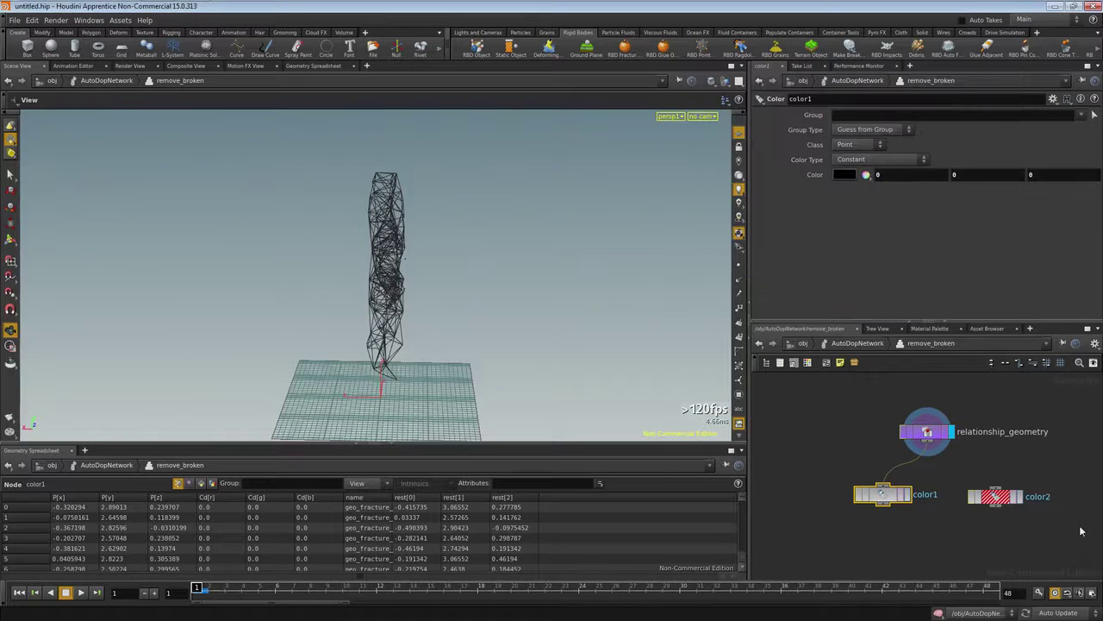
- Set the color of the color2 node to pure red with values 1, 0, 0
{"action": "left_click", "coordinate": [995, 497]}
{"action": "left_click", "coordinate": [845, 175]}
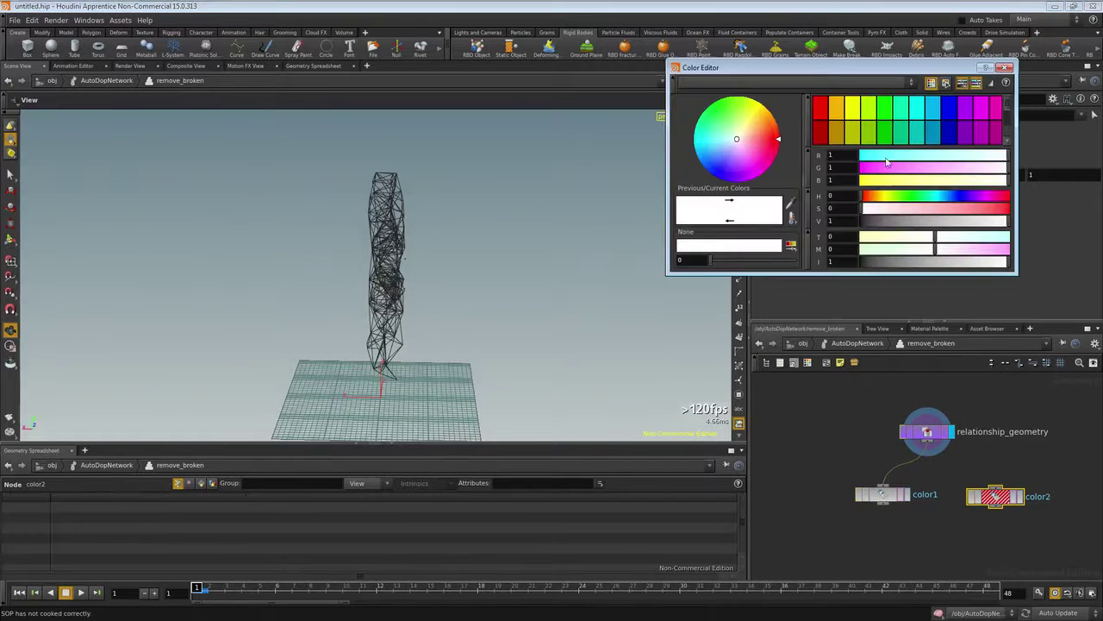
{"action": "left_click", "coordinate": [822, 110]}
{"action": "left_click", "coordinate": [1005, 67]}
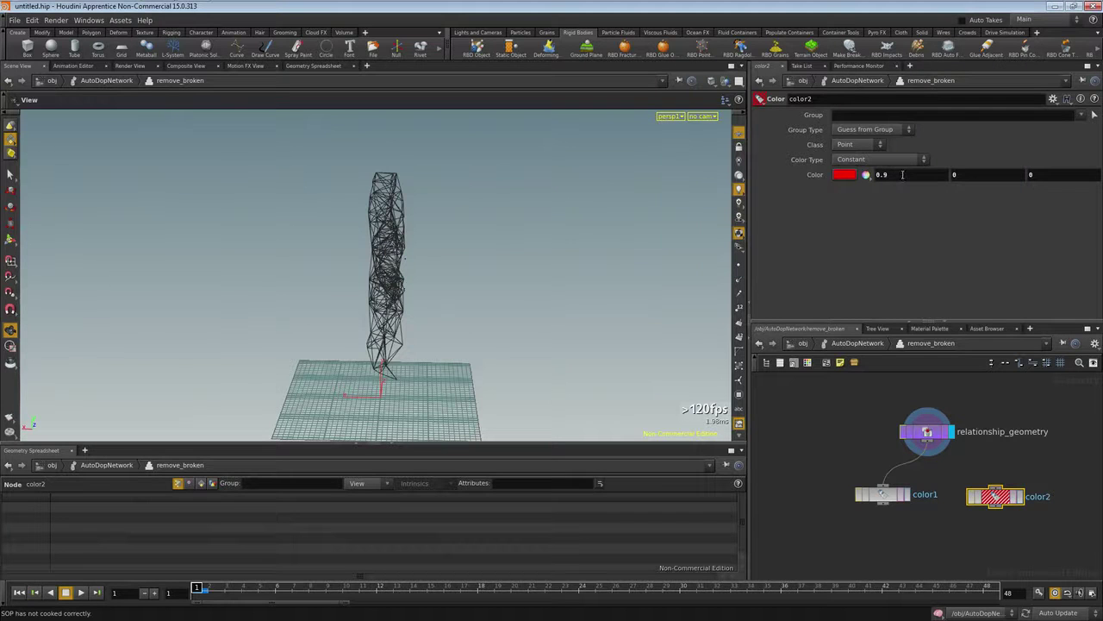
{"action": "left_click", "coordinate": [899, 176]}
- Add a Dop I/O node above color2 in the remove_broken network
{"action": "key", "text": "Tab"}
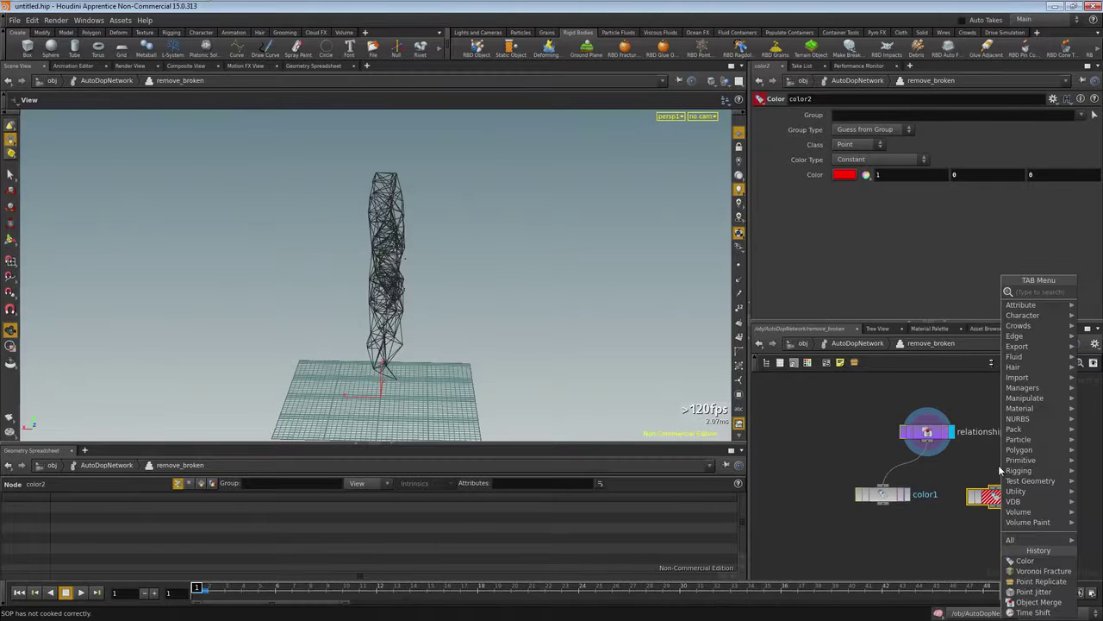
{"action": "type", "text": "dop"}
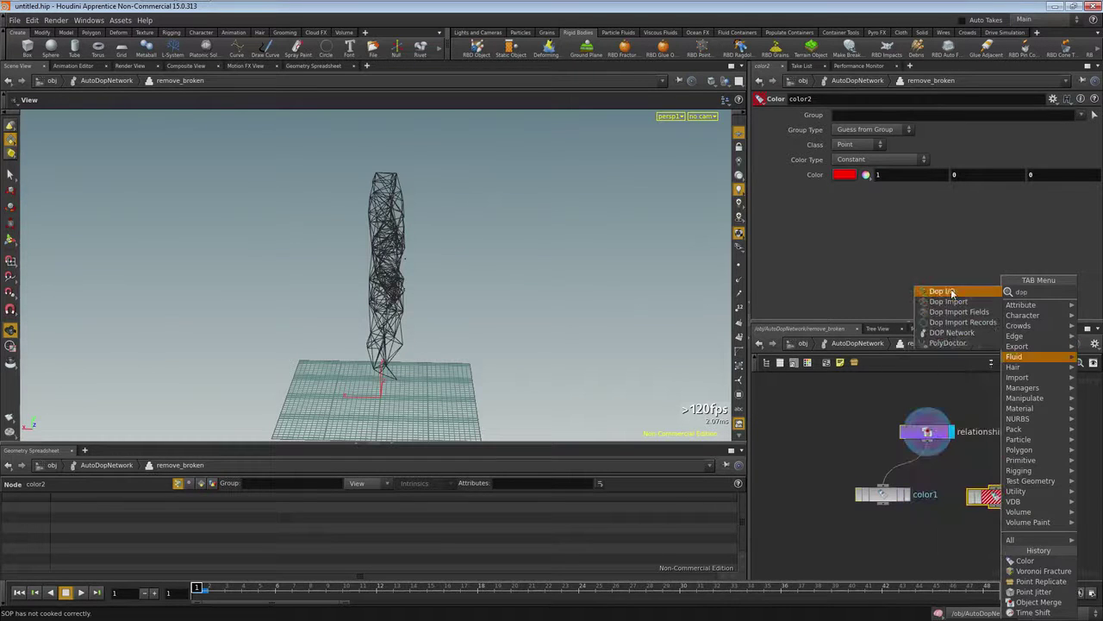
{"action": "key", "text": "Return"}
{"action": "left_click", "coordinate": [990, 469]}
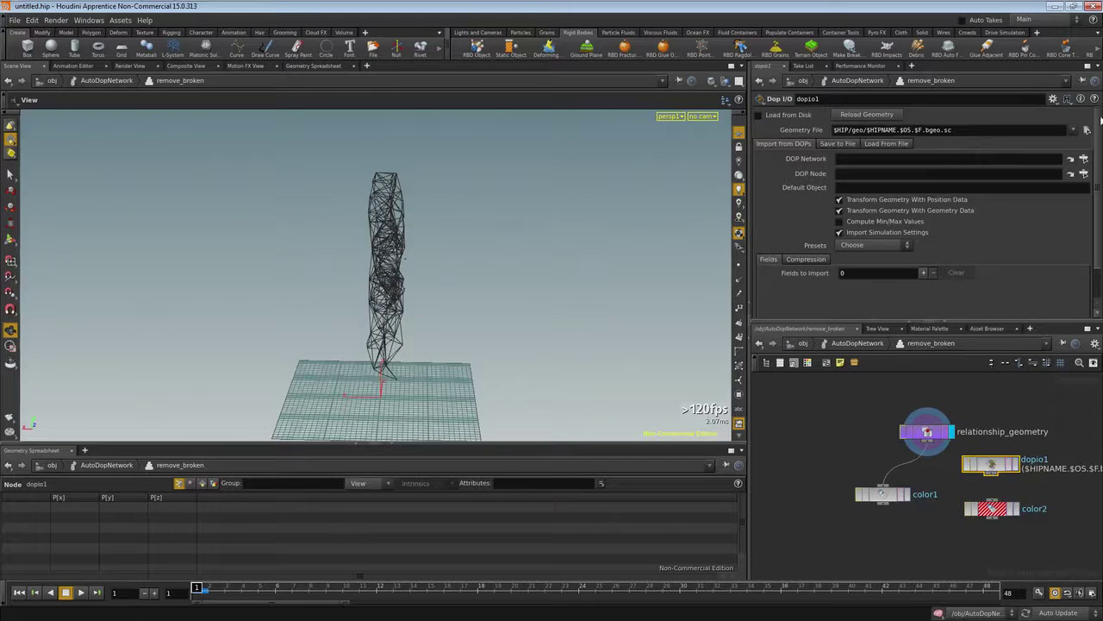
- Set dopio1's DOP Network to /obj/AutoDopNetwork_generate_impacts
{"action": "left_click", "coordinate": [1083, 159]}
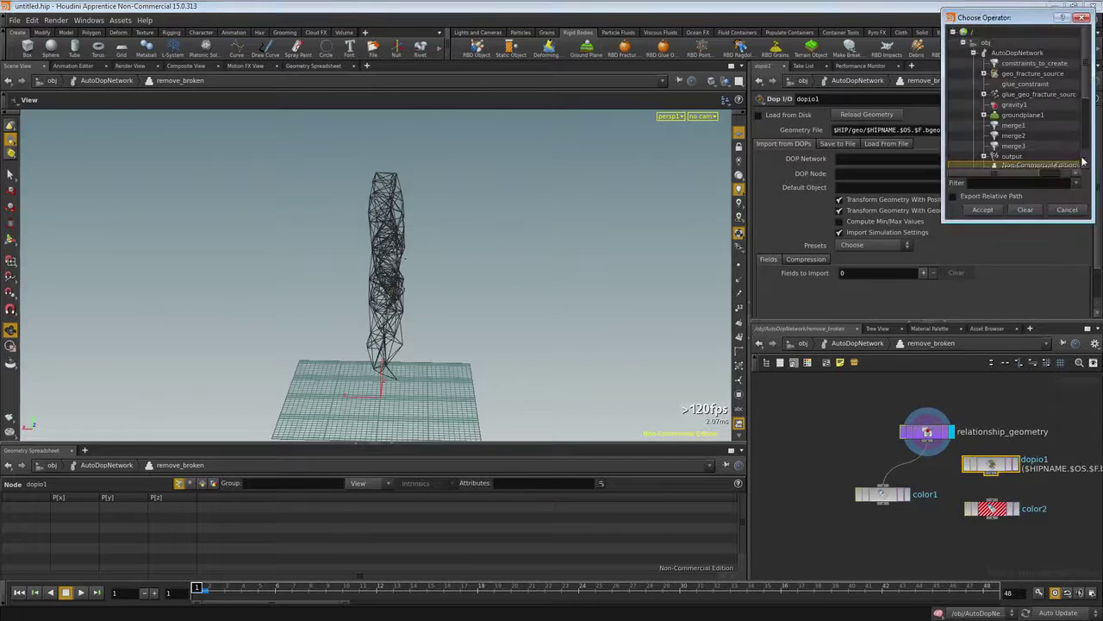
{"action": "left_click", "coordinate": [973, 53]}
{"action": "left_click", "coordinate": [1070, 66]}
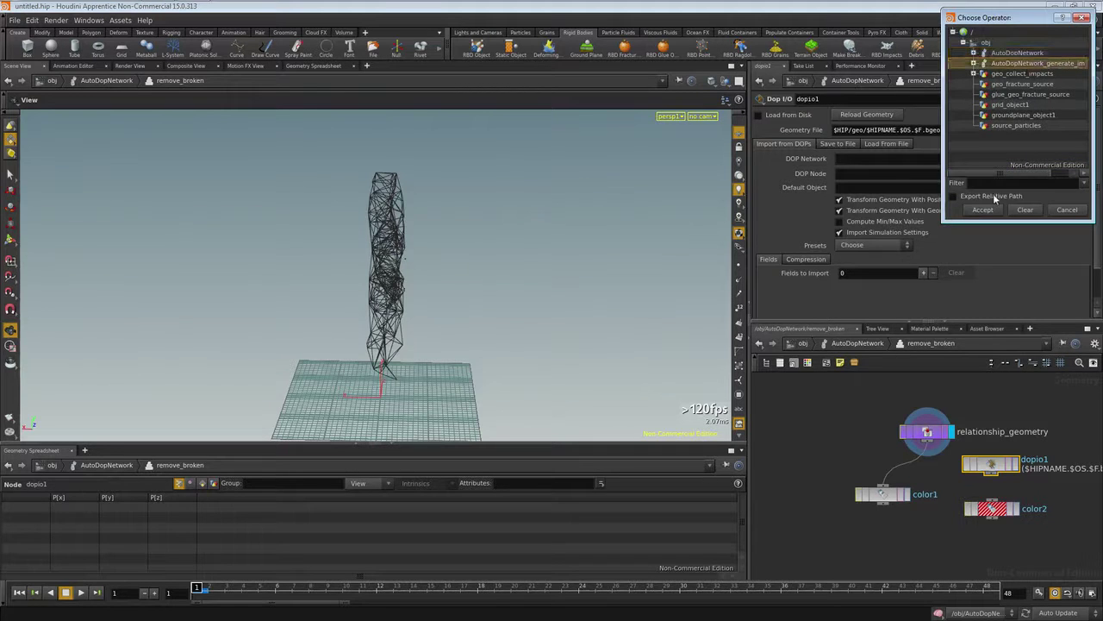
{"action": "left_click", "coordinate": [982, 210]}
- Set dopio1's DOP Node to popobject1 inside AutoDopNetwork_generate_impacts
{"action": "left_click", "coordinate": [1082, 176]}
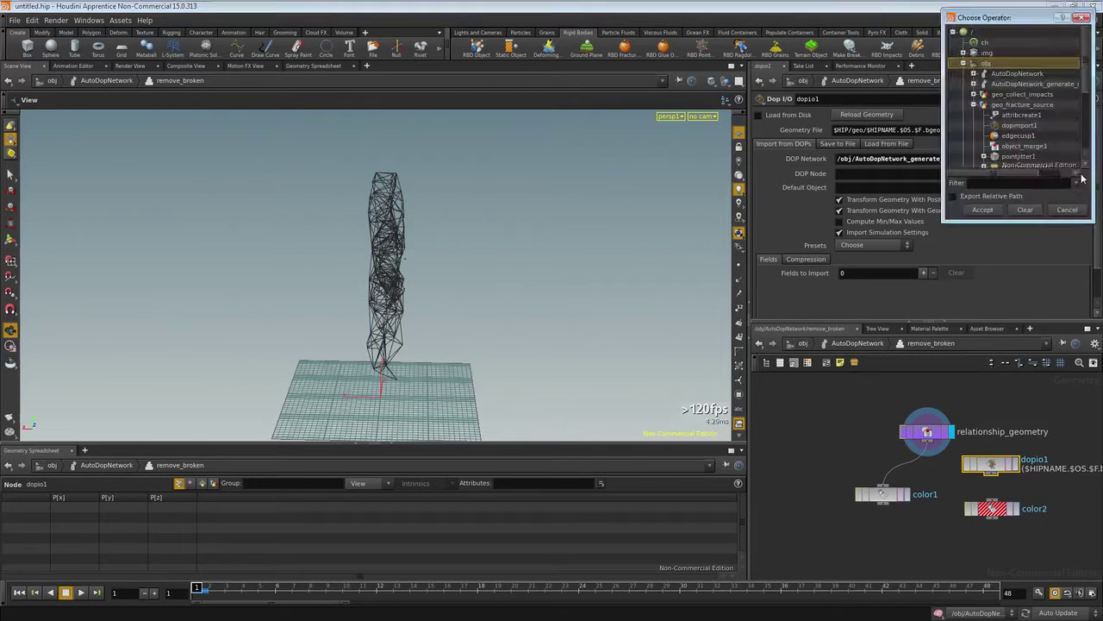
{"action": "left_click", "coordinate": [974, 84]}
{"action": "scroll", "coordinate": [1004, 113], "scroll_direction": "down", "scroll_amount": 2}
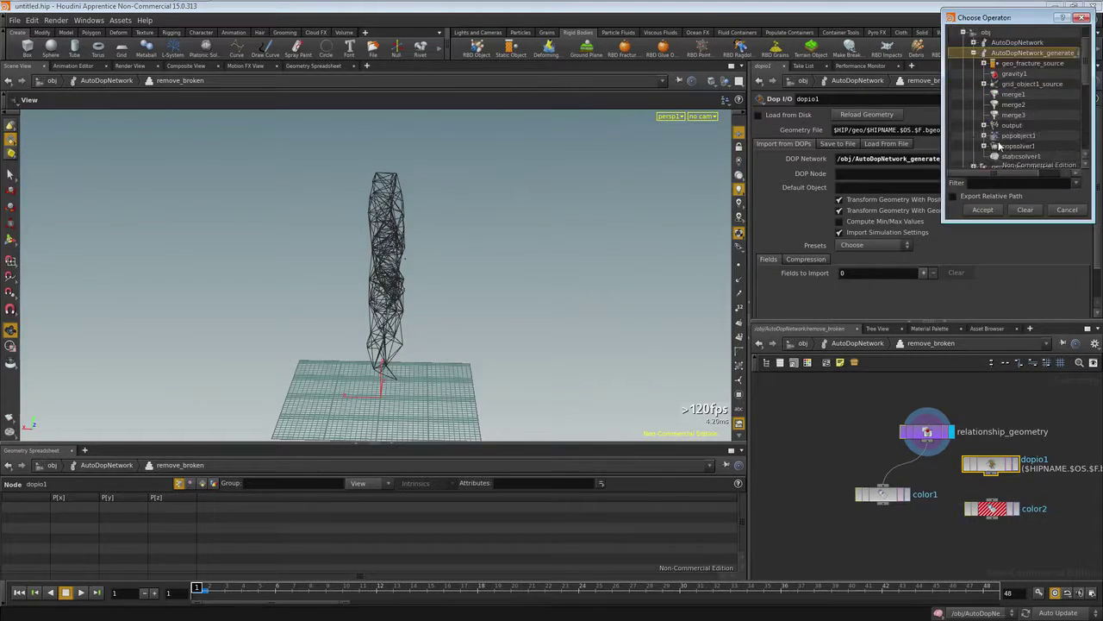
{"action": "left_click", "coordinate": [1009, 104]}
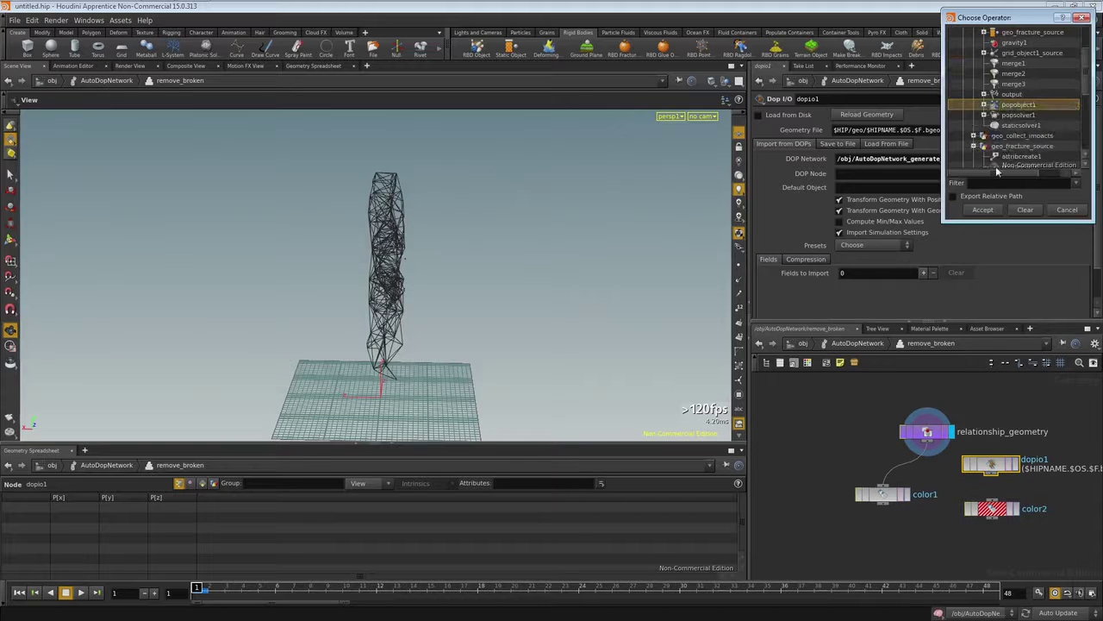
{"action": "left_click", "coordinate": [983, 210]}
- Wire dopio1 into color2 and add one field to import on dopio1 with its visualization set to No Change
{"action": "left_click_drag", "start_coordinate": [995, 474], "coordinate": [991, 503]}
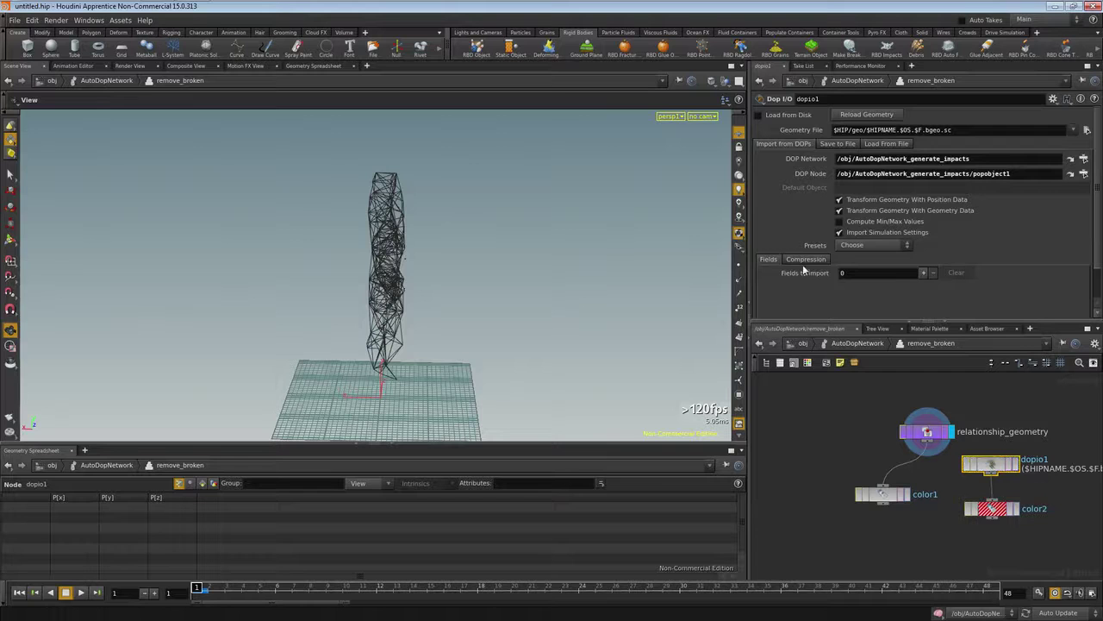
{"action": "left_click", "coordinate": [922, 273]}
{"action": "left_click", "coordinate": [928, 290]}
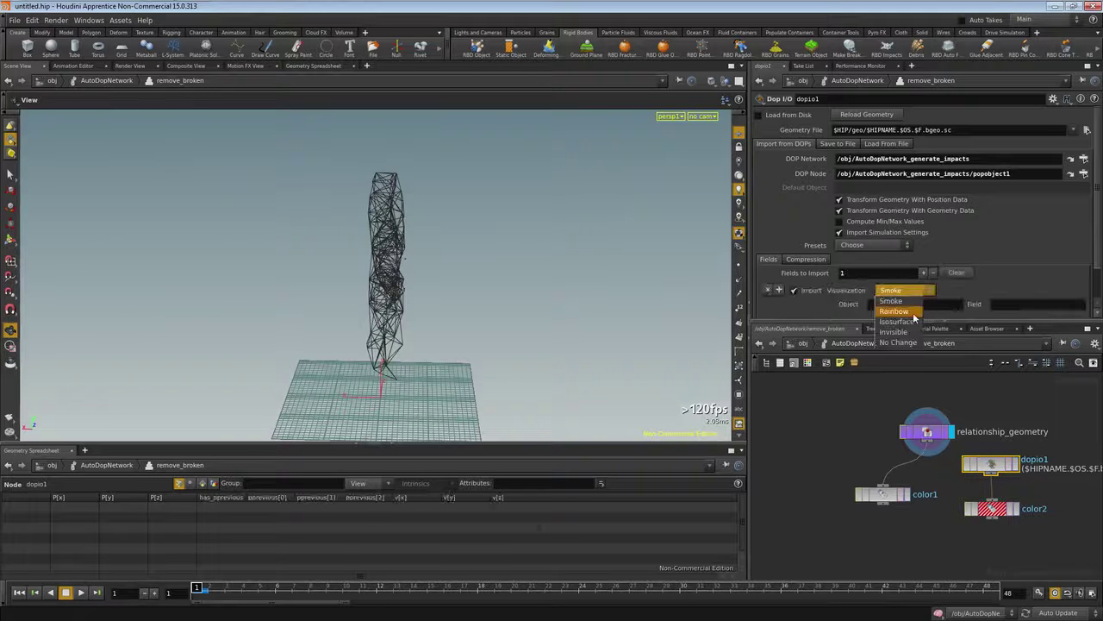
{"action": "left_click", "coordinate": [915, 344]}
- Add an Attribute Transfer node below color1 and color2
{"action": "middle_click_drag", "start_coordinate": [979, 551], "coordinate": [982, 512]}
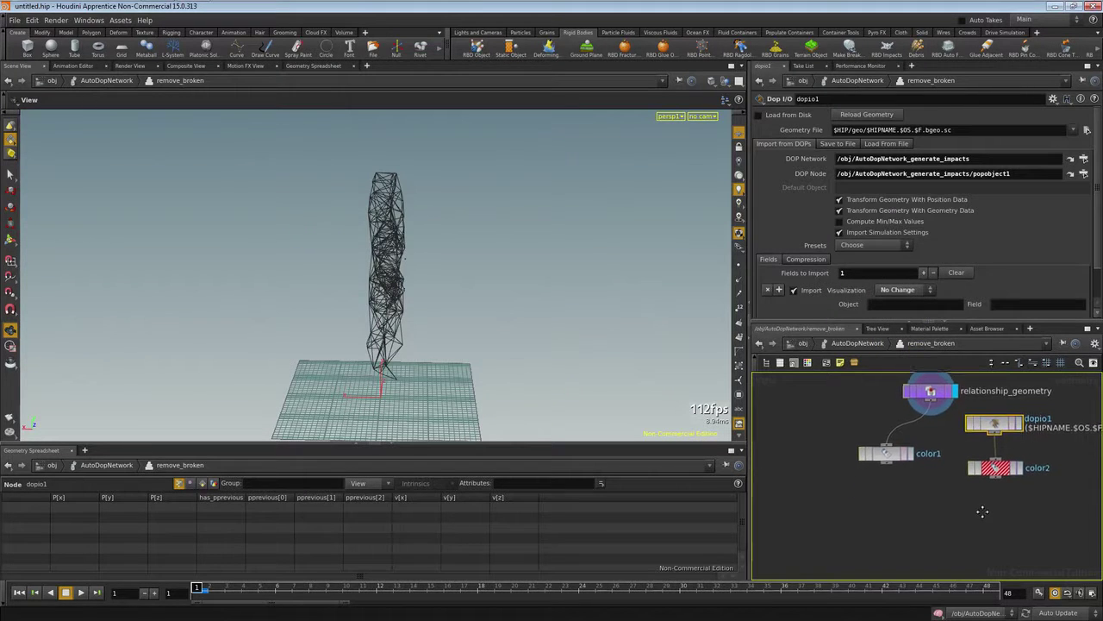
{"action": "key", "text": "Tab"}
{"action": "type", "text": "attri"}
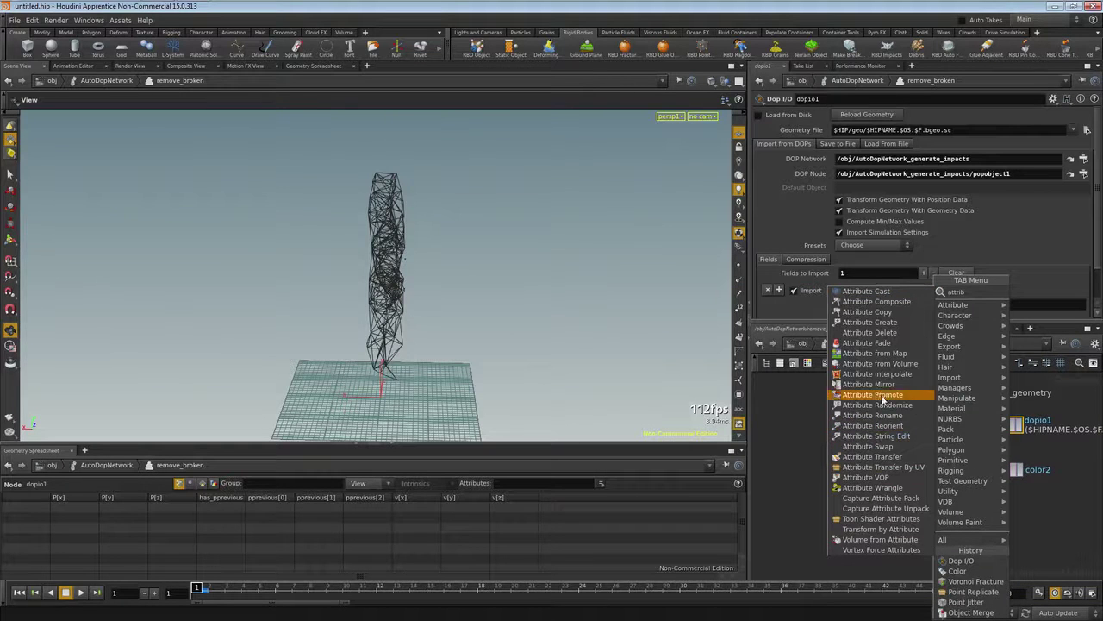
{"action": "left_click", "coordinate": [873, 455]}
- Wire color1 into the first input and color2 into the second input of attribtransfer1, and make it the displayed node
{"action": "left_click", "coordinate": [901, 480]}
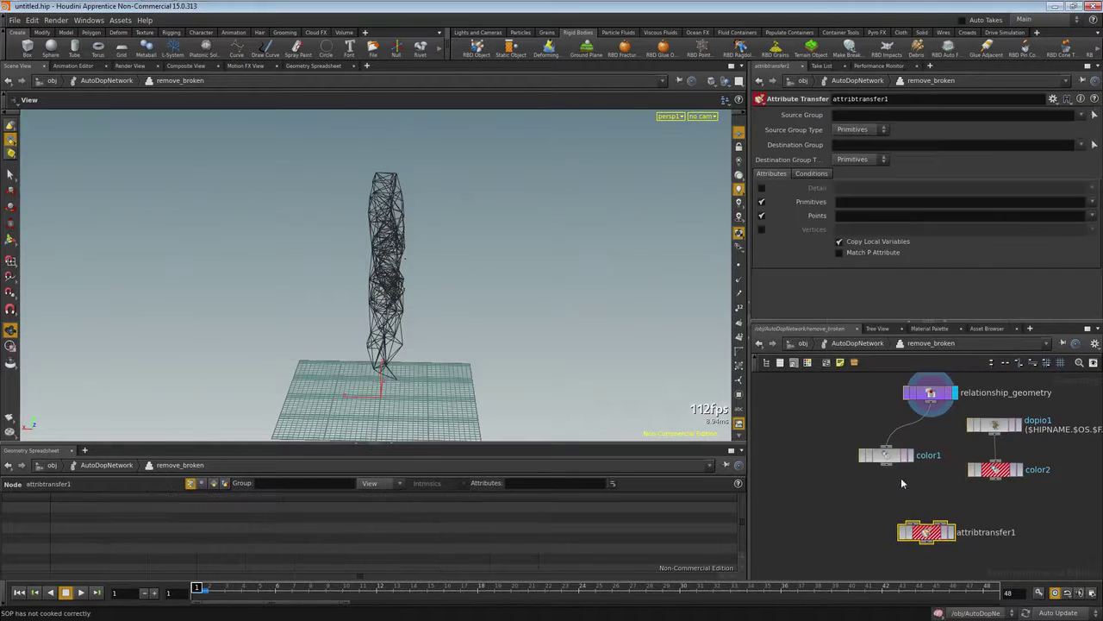
{"action": "left_click", "coordinate": [906, 519]}
{"action": "left_click", "coordinate": [997, 484]}
{"action": "left_click", "coordinate": [948, 521]}
{"action": "left_click", "coordinate": [950, 532]}
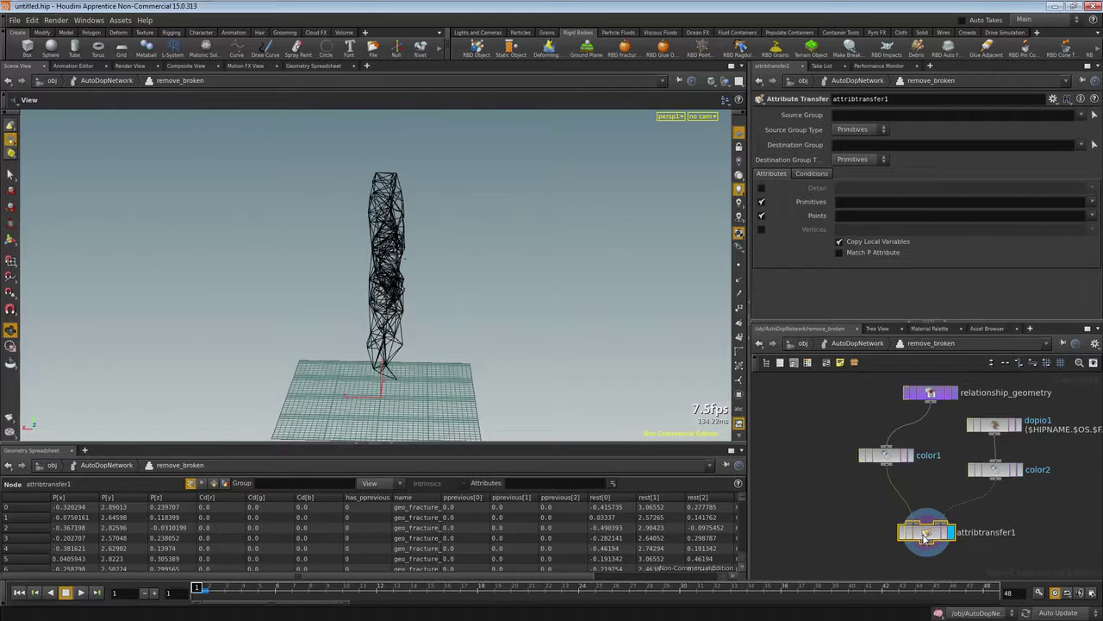
- Turn off primitive attributes on attribtransfer1 and restrict the transferred point attributes to Cd
{"action": "left_click", "coordinate": [760, 203]}
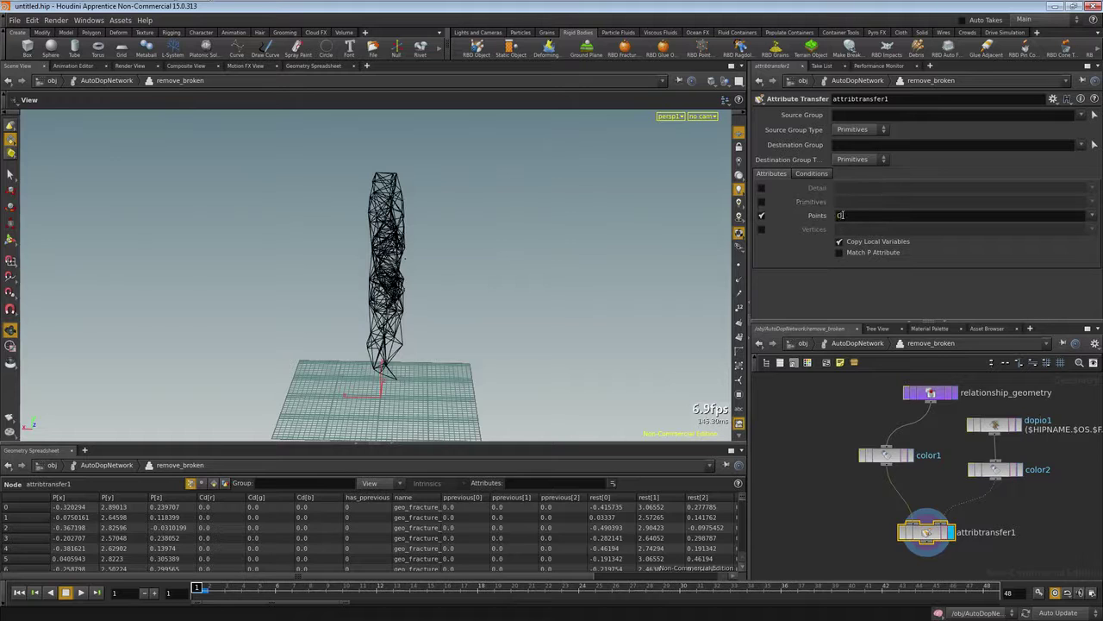
{"action": "left_click", "coordinate": [842, 215]}
{"action": "type", "text": "Cd"}
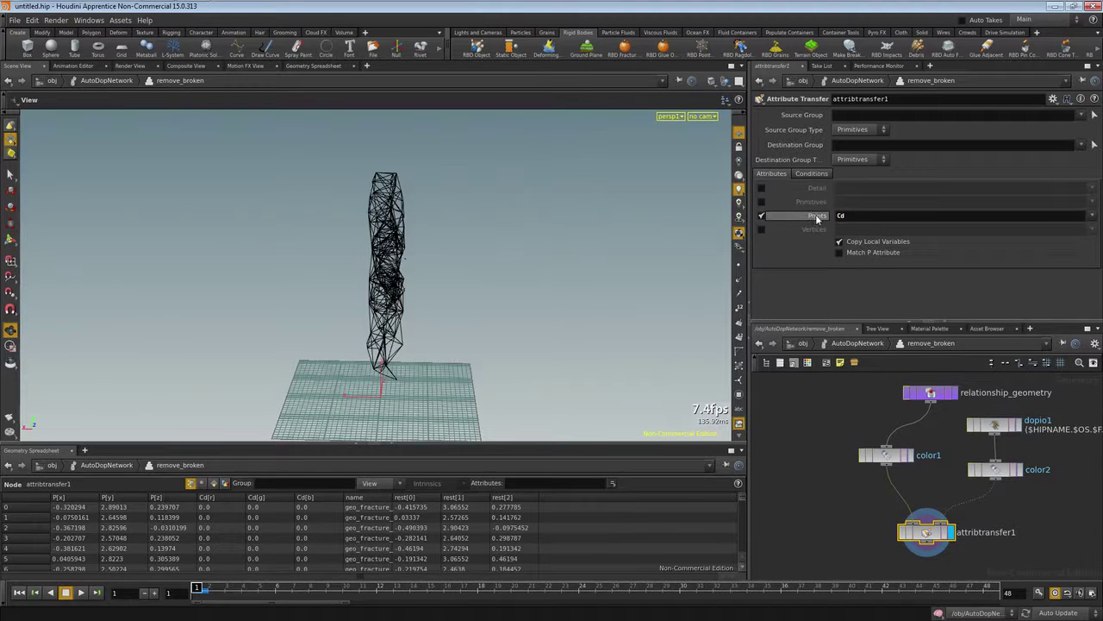
- Set the Distance Threshold of attribtransfer1 to 0.65
{"action": "left_click", "coordinate": [811, 174]}
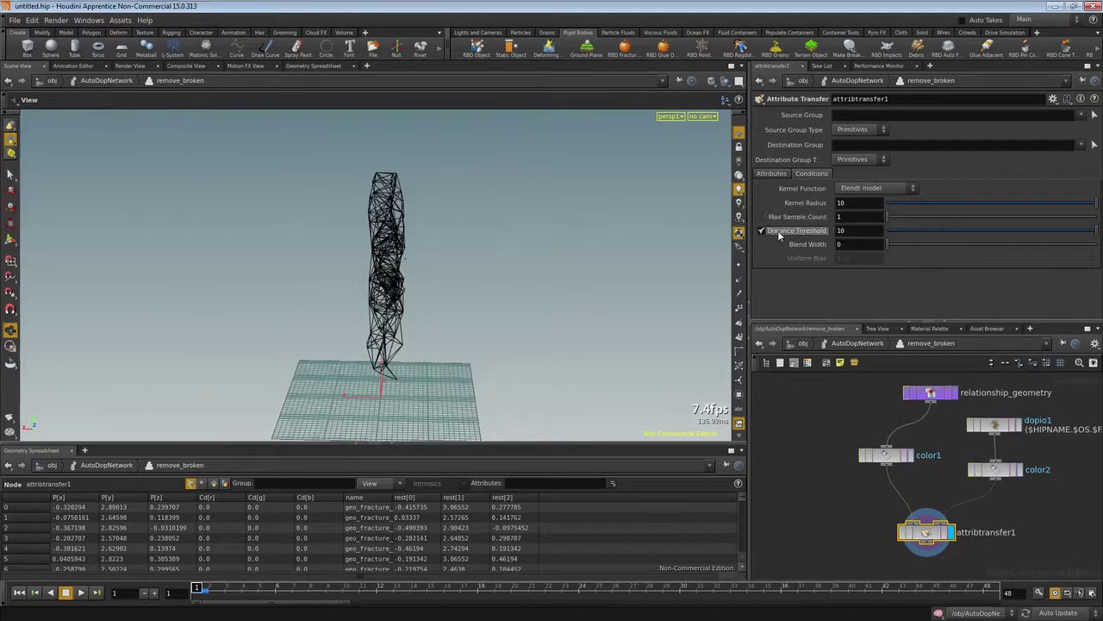
{"action": "double_click", "coordinate": [857, 230]}
{"action": "type", "text": "0.65"}
{"action": "key", "text": "Return"}
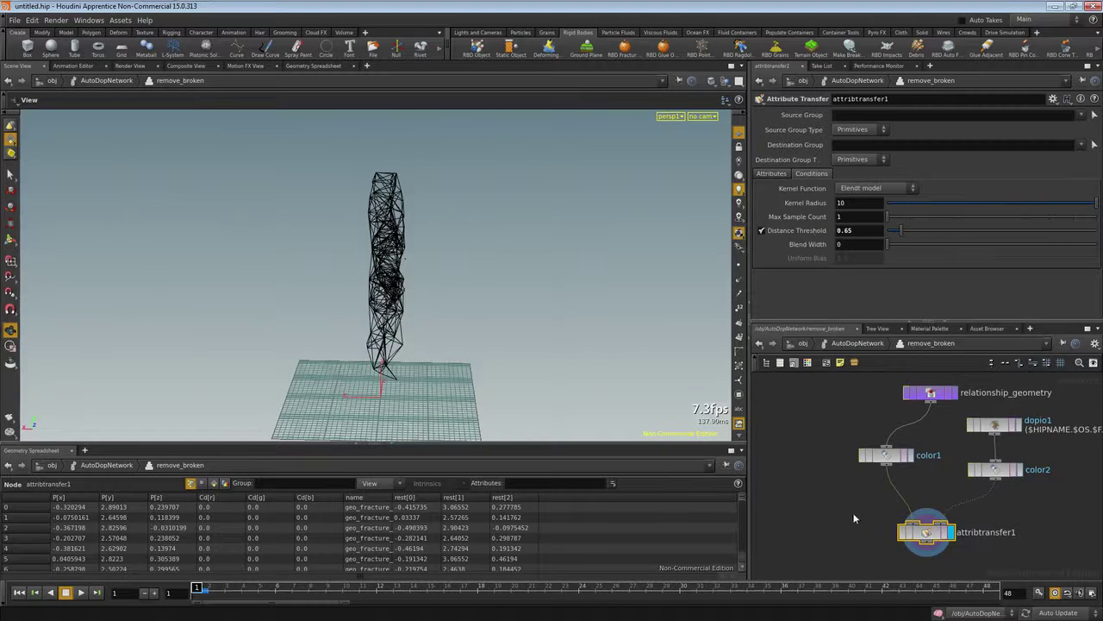
- Append an Attribute Promote node to attribtransfer1 that promotes Cd from Point to Primitive
{"action": "middle_click_drag", "start_coordinate": [853, 518], "coordinate": [833, 485]}
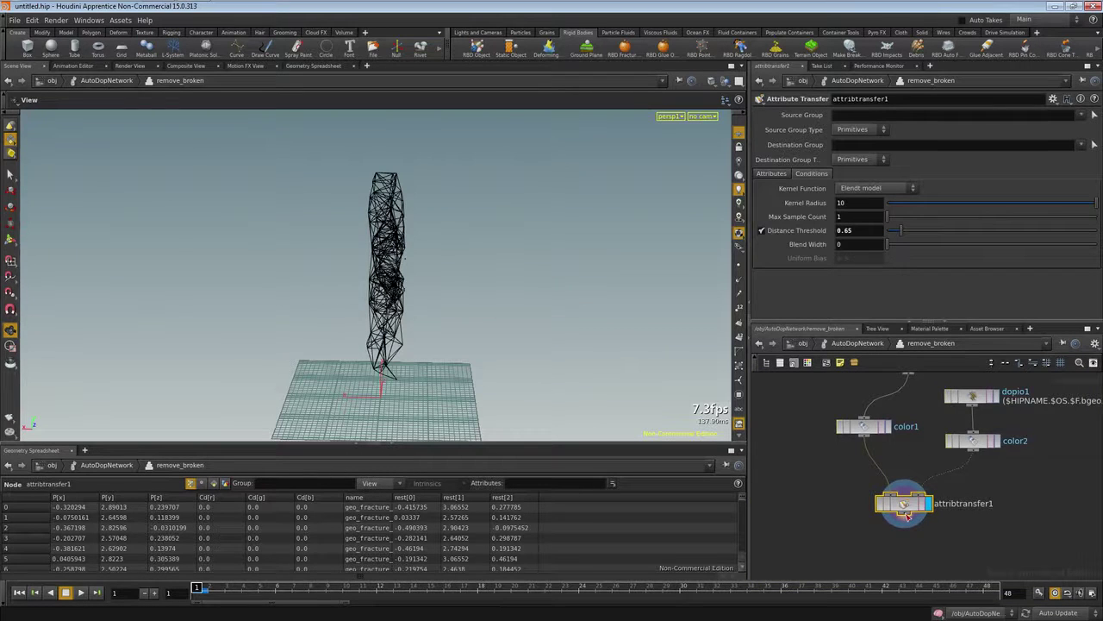
{"action": "key", "text": "Tab"}
{"action": "type", "text": "att"}
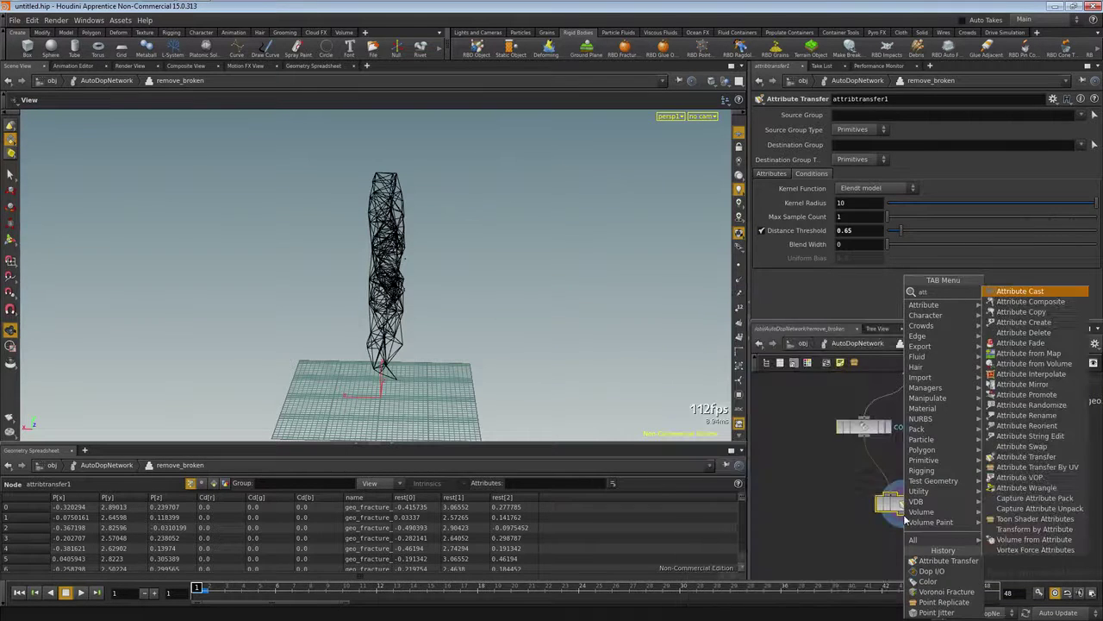
{"action": "type", "text": "rib"}
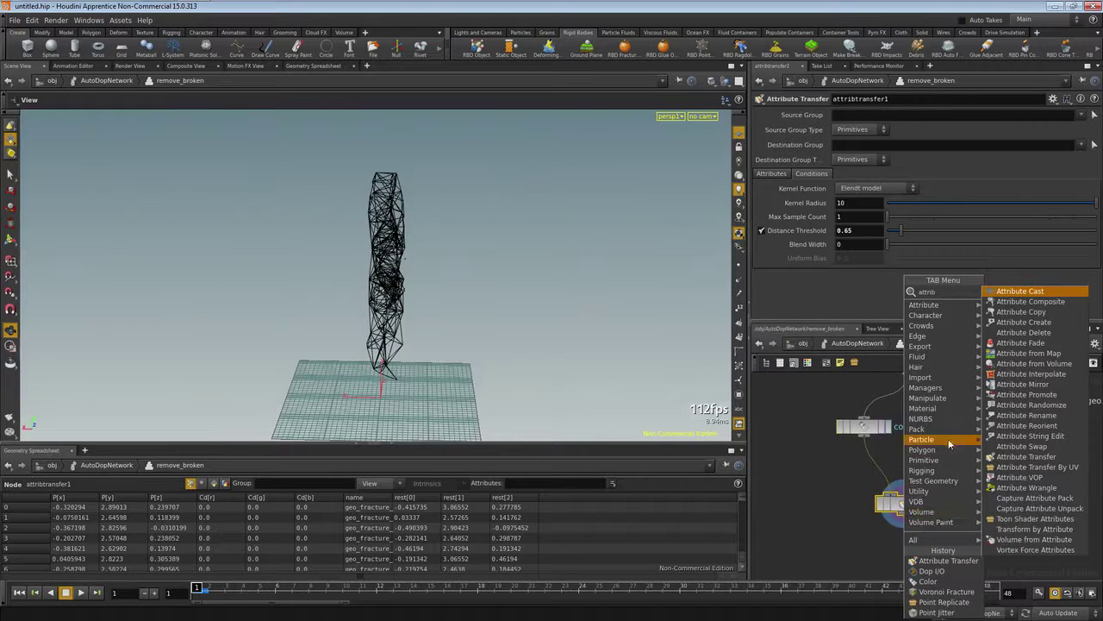
{"action": "left_click", "coordinate": [1069, 398]}
{"action": "left_click", "coordinate": [908, 550]}
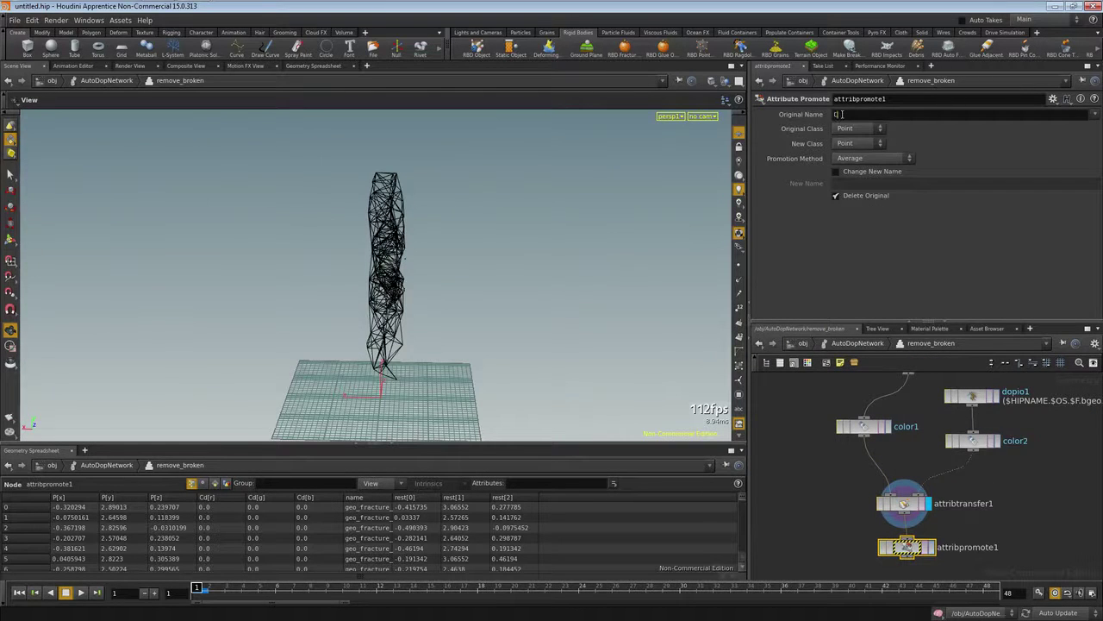
{"action": "left_click", "coordinate": [880, 143]}
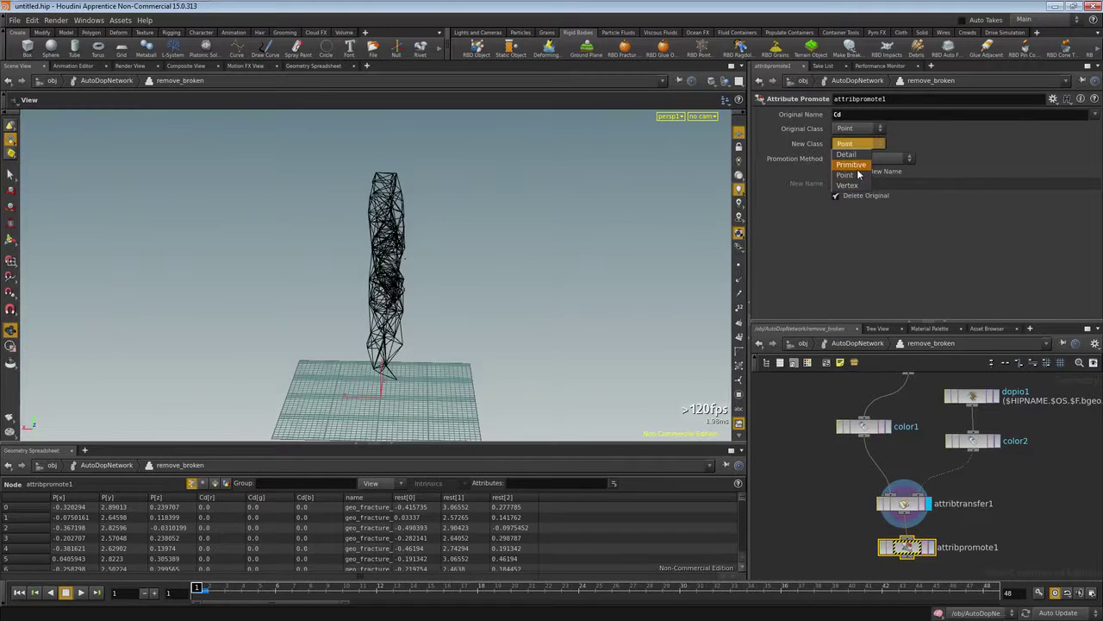
{"action": "left_click", "coordinate": [853, 158]}
- Append an Attribute Wrangle node to attribpromote1 and set it to run over Primitives
{"action": "middle_click_drag", "start_coordinate": [830, 542], "coordinate": [830, 509]}
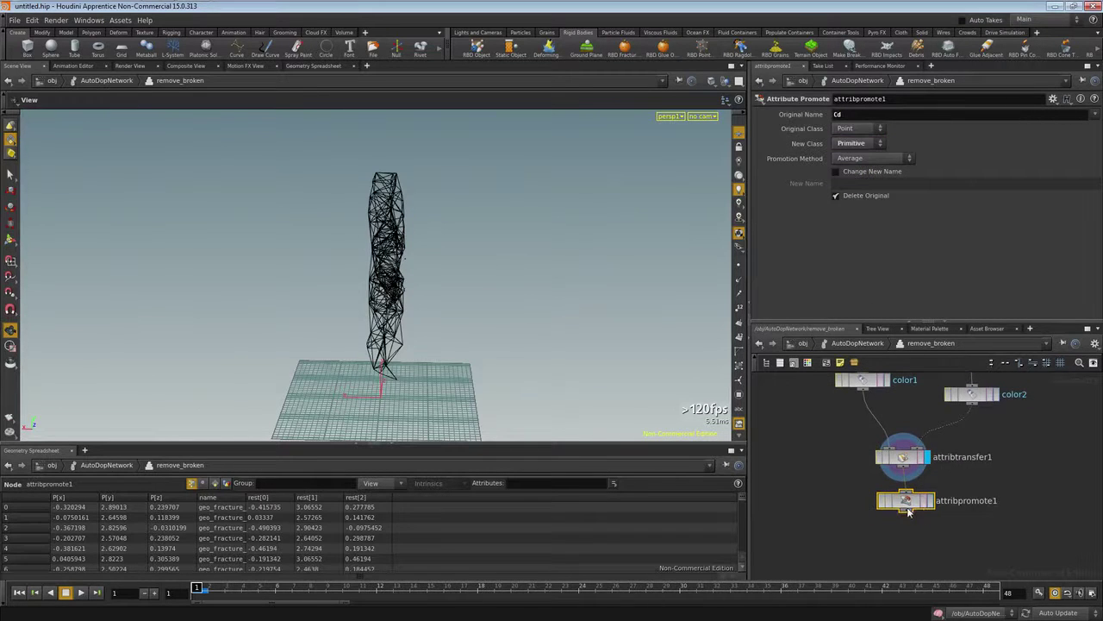
{"action": "right_click", "coordinate": [908, 513]}
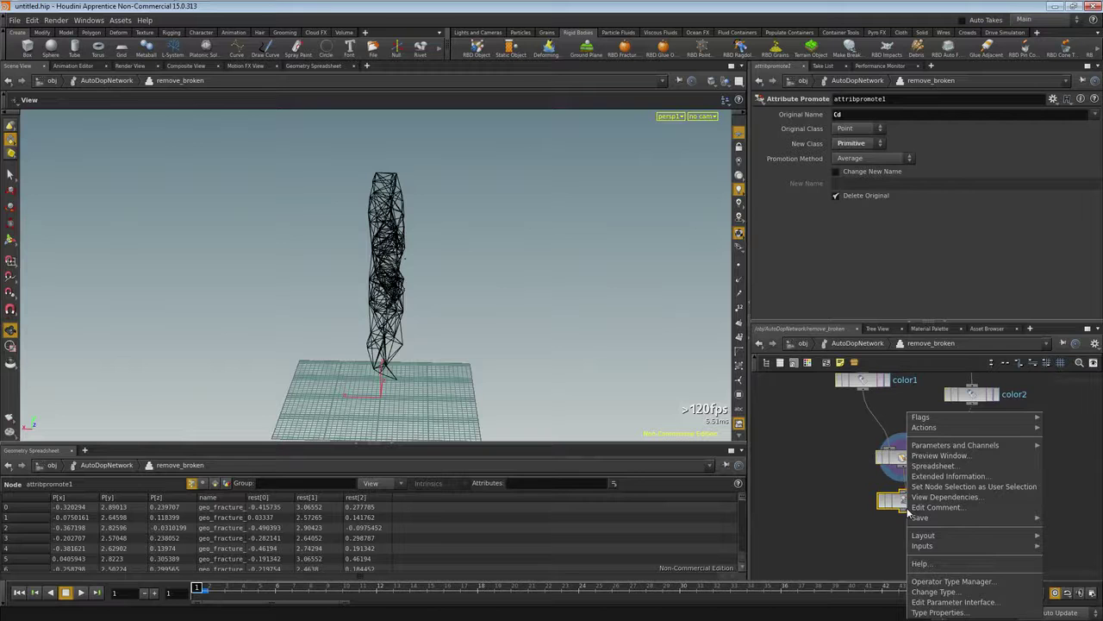
{"action": "left_click", "coordinate": [905, 518]}
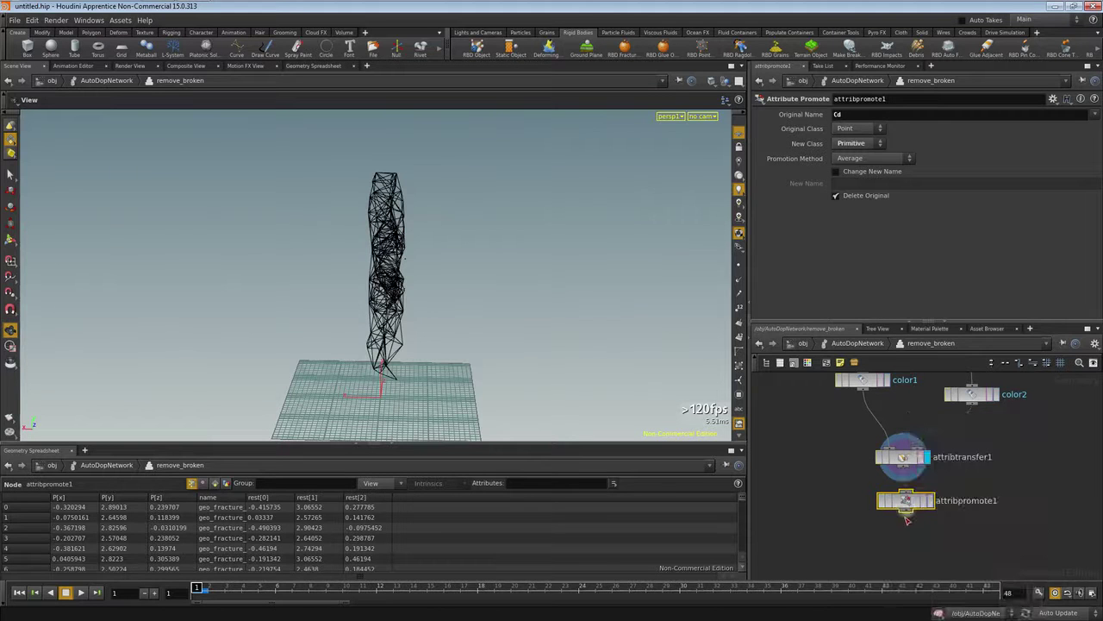
{"action": "key", "text": "Tab"}
{"action": "type", "text": "att"}
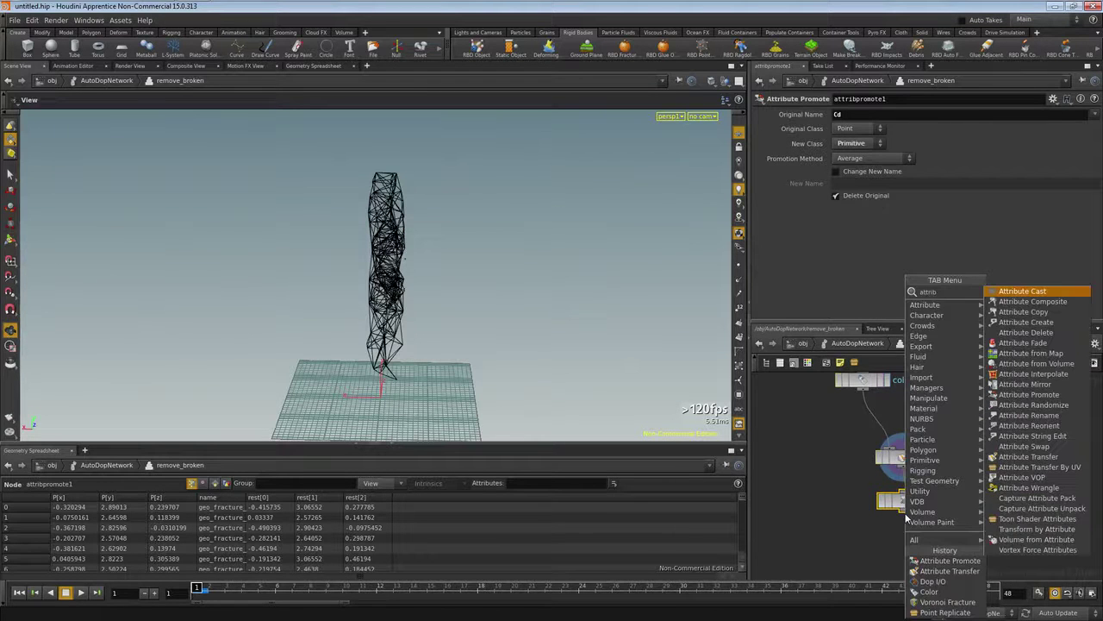
{"action": "type", "text": "rib"}
{"action": "left_click", "coordinate": [1029, 487]}
{"action": "left_click", "coordinate": [907, 549]}
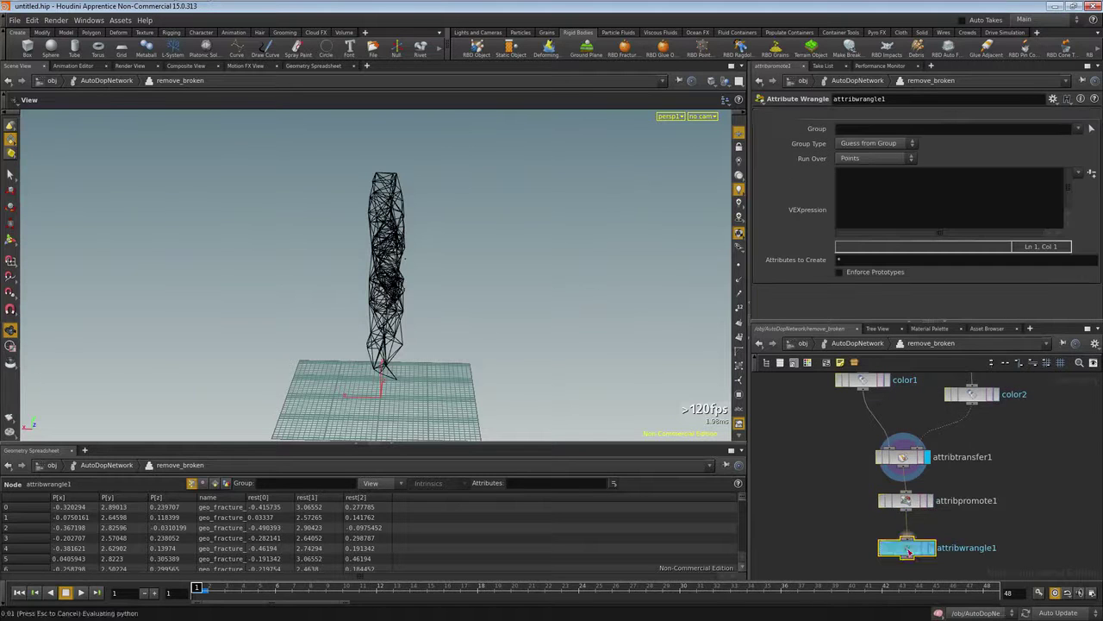
{"action": "left_click", "coordinate": [911, 158]}
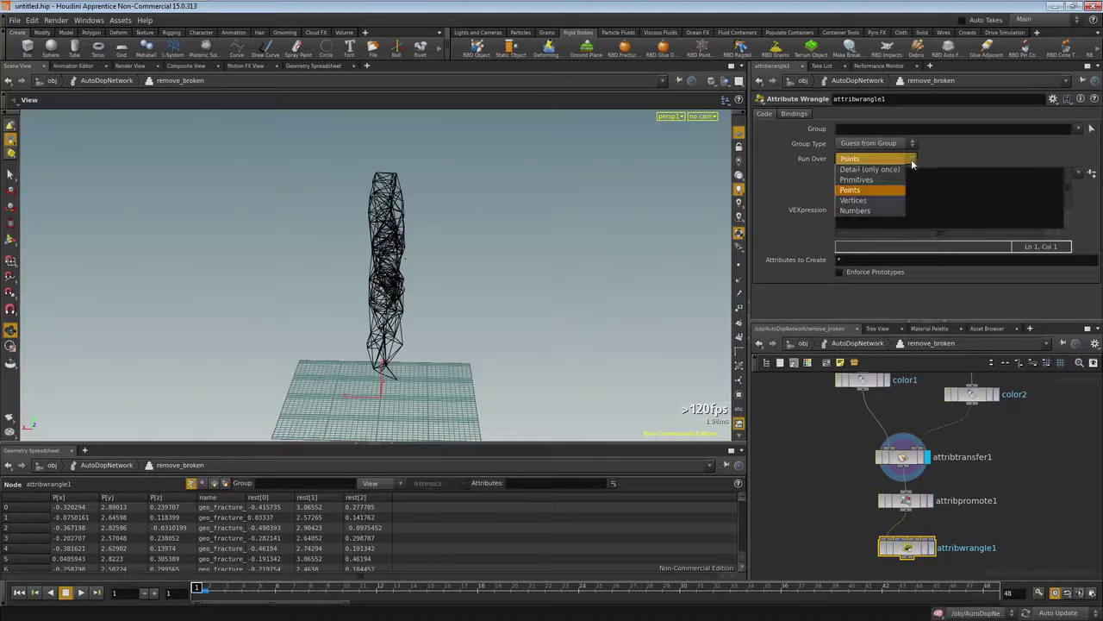
{"action": "left_click", "coordinate": [864, 175]}
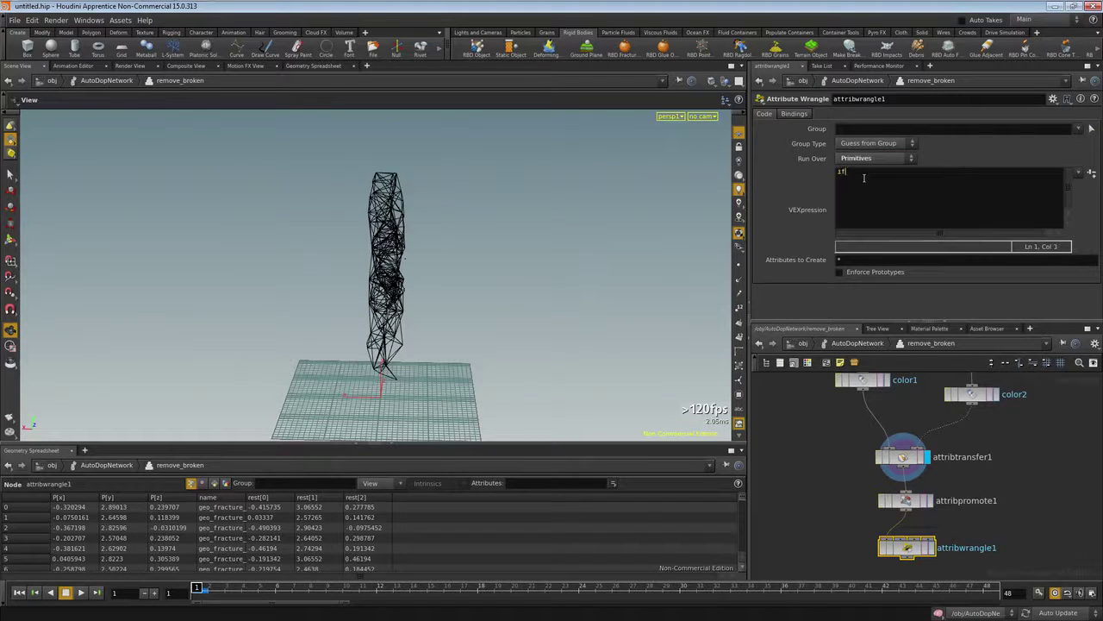
{"action": "type", "text": "v@Cd.r == 1.0) {"}
{"action": "key", "text": "Return"}
{"action": "type", "text": "removeprim(0,@primnum,1);"}
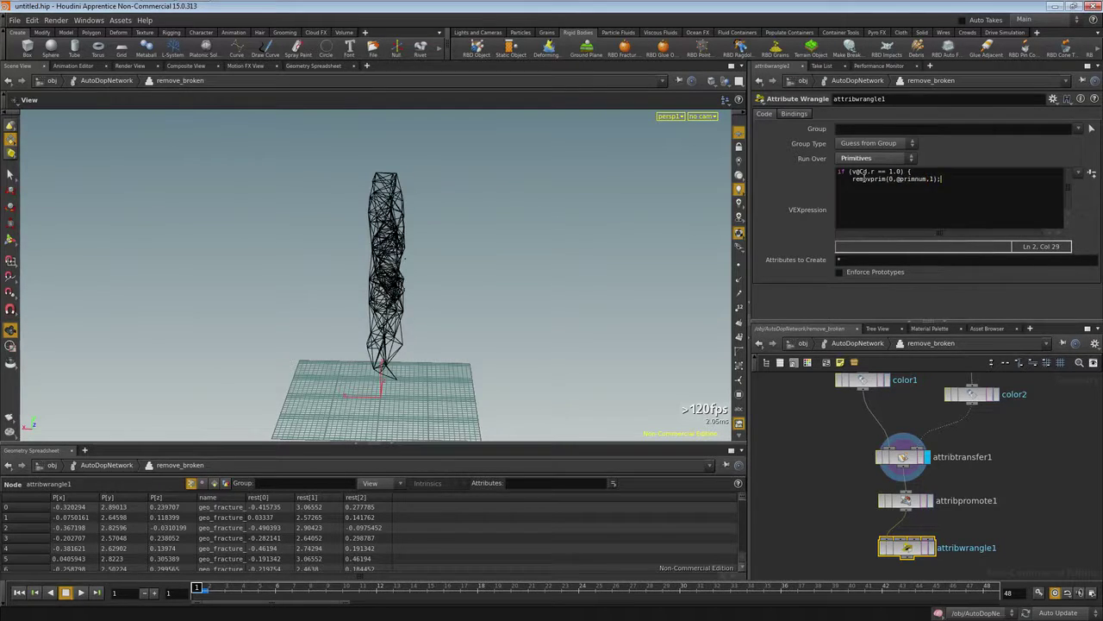
{"action": "key", "text": "Return"}
{"action": "type", "text": "} else {     f@"}
{"action": "type", "text": "streng"}
{"action": "type", "text": "th=ch(\"local_strength\");"}
{"action": "key", "text": "Return"}
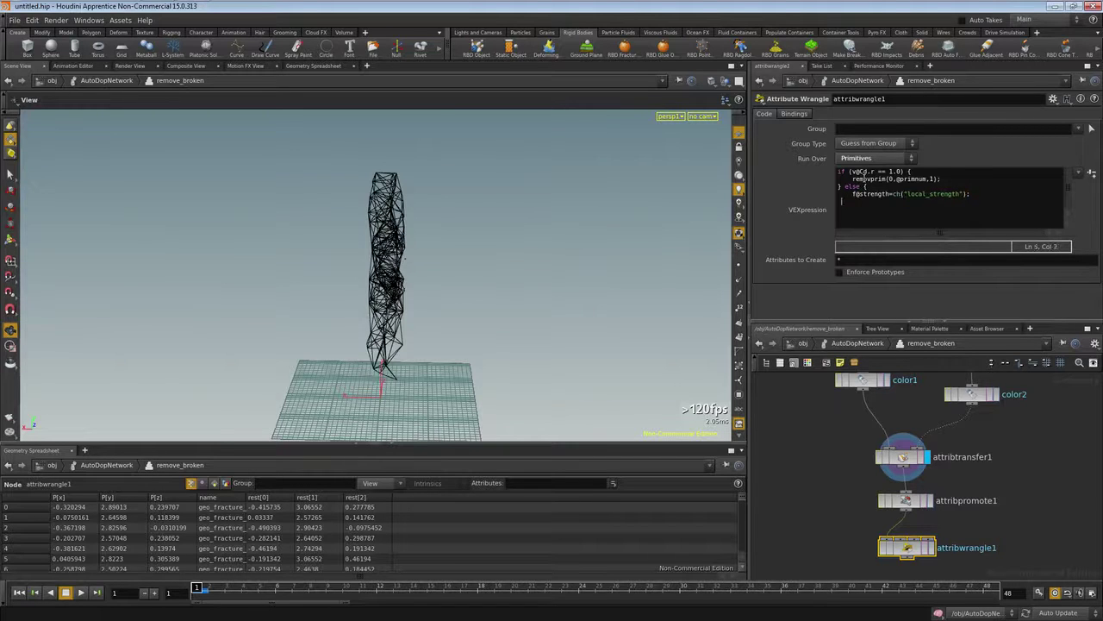
- Add a float parameter named local_strength with the label Local Strength to the interface of attribwrangle1
{"action": "left_click", "coordinate": [1053, 98]}
{"action": "left_click", "coordinate": [991, 109]}
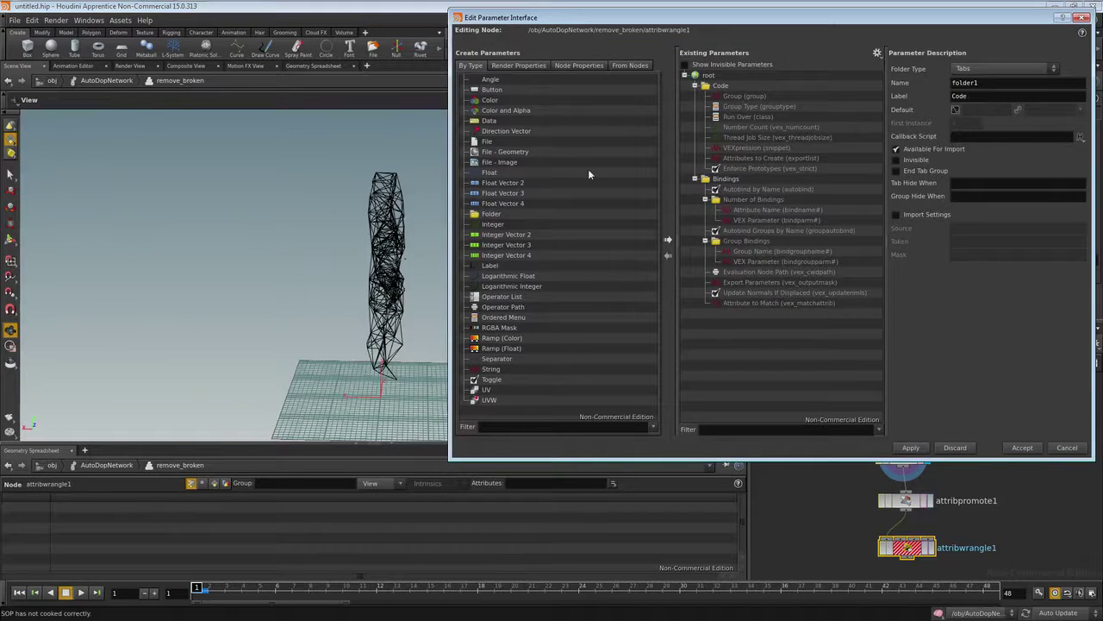
{"action": "left_click_drag", "start_coordinate": [480, 176], "coordinate": [730, 83]}
{"action": "double_click", "coordinate": [976, 81]}
{"action": "type", "text": "lo"}
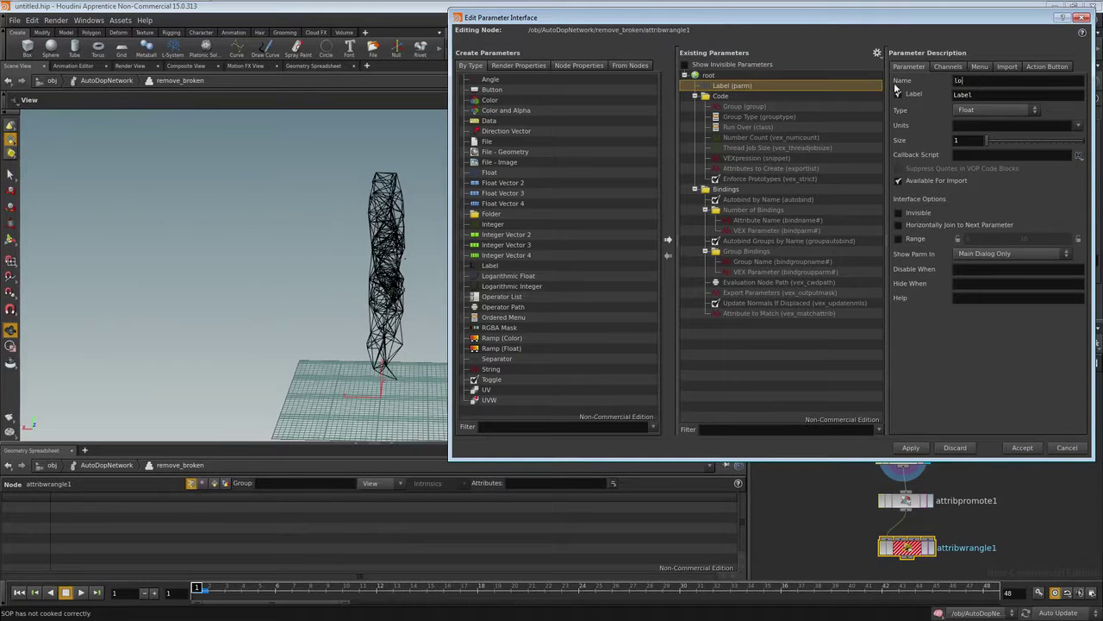
{"action": "type", "text": "cal_strength"}
{"action": "key", "text": "Tab"}
{"action": "type", "text": "Local Strength"}
{"action": "left_click", "coordinate": [1022, 447]}
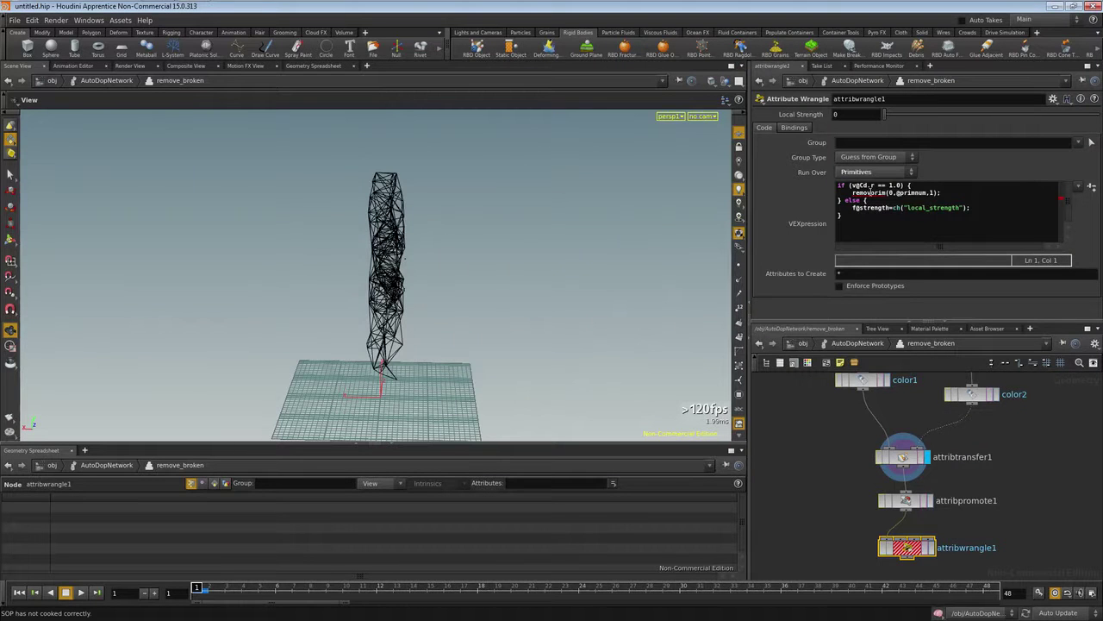
- Correct the misspelled function name in the wrangle code to removeprim and make attribwrangle1 the displayed node
{"action": "left_click", "coordinate": [869, 192]}
{"action": "type", "text": "e"}
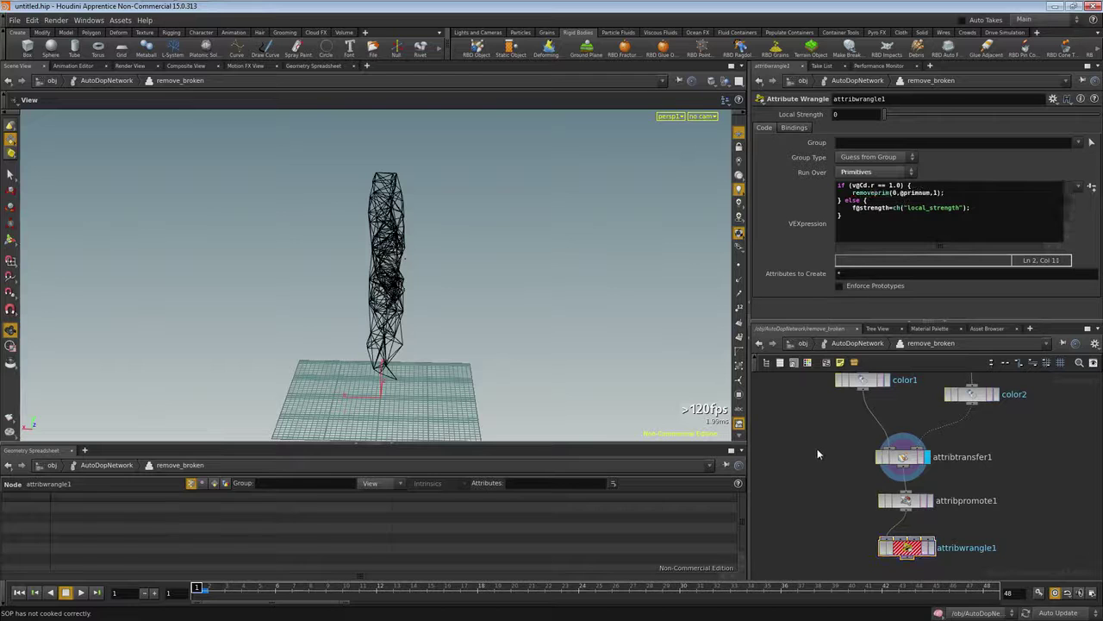
{"action": "left_click", "coordinate": [932, 547]}
- Reference the Strength parameter of glue_constraint in the Local Strength parameter of attribwrangle1 inside remove_broken
{"action": "left_click", "coordinate": [863, 343]}
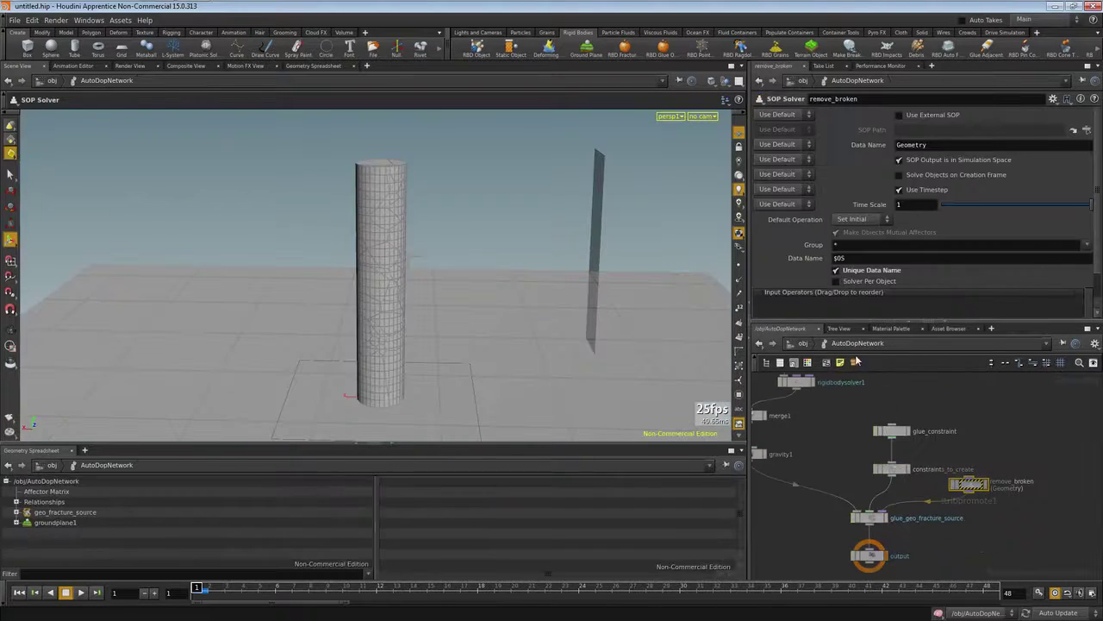
{"action": "left_click", "coordinate": [893, 430]}
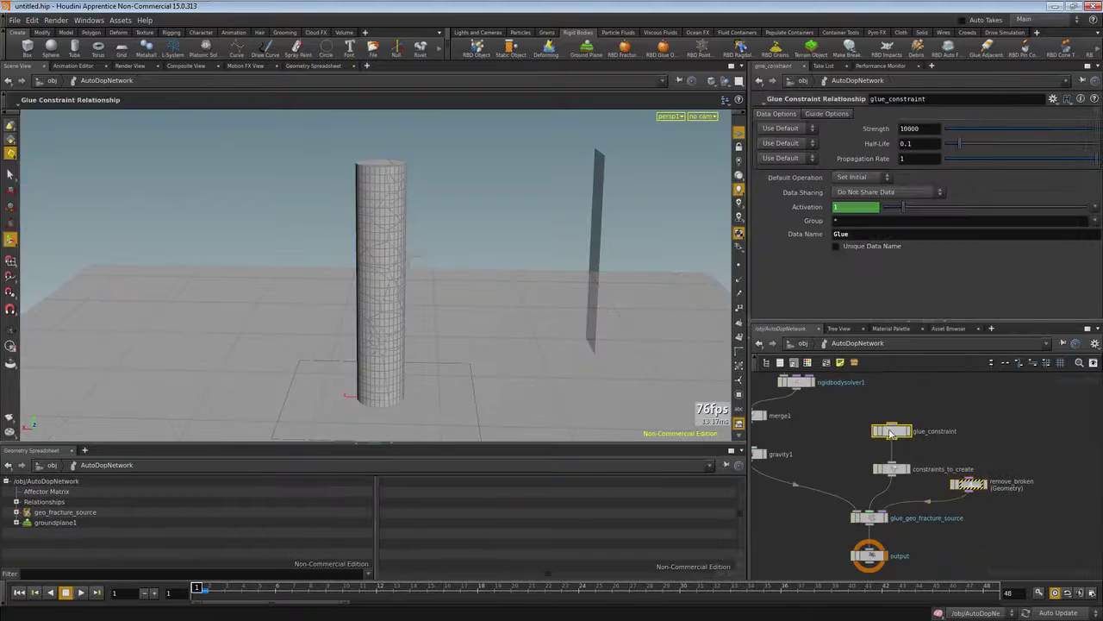
{"action": "right_click", "coordinate": [880, 130]}
{"action": "left_click", "coordinate": [899, 189]}
{"action": "double_click", "coordinate": [968, 485]}
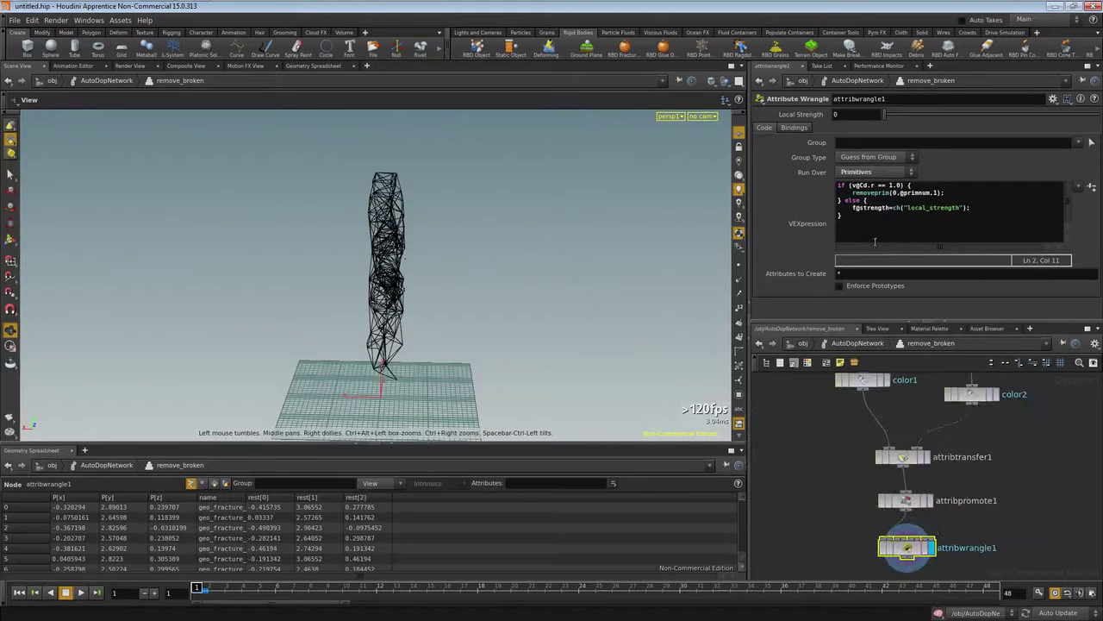
{"action": "right_click", "coordinate": [832, 116]}
{"action": "left_click", "coordinate": [905, 205]}
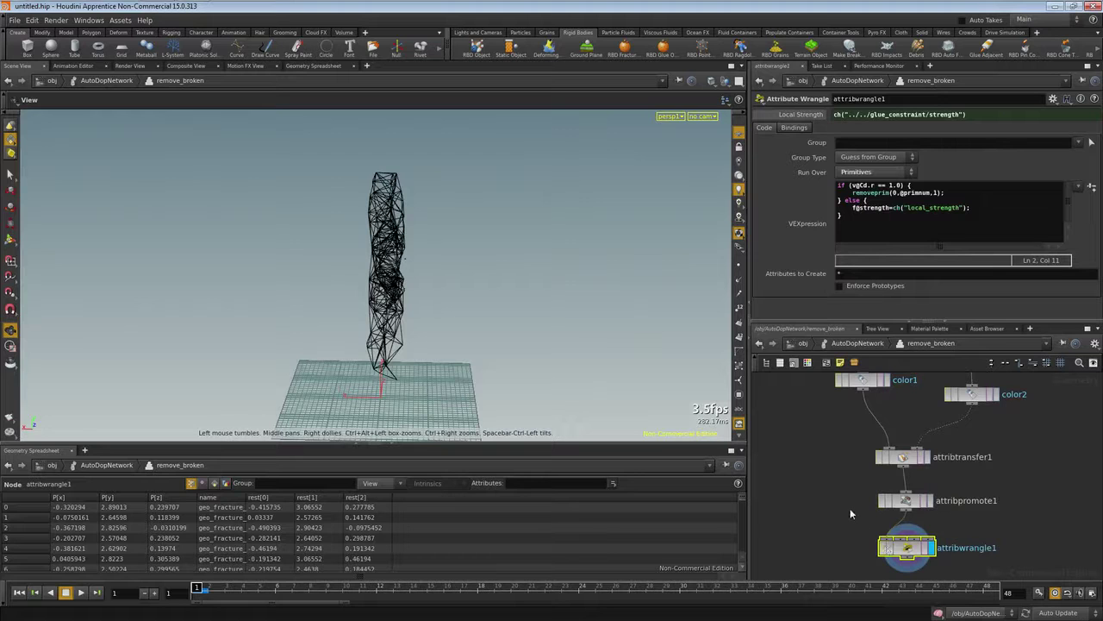
- Play the simulation from inside remove_broken, stop it, and inspect the node information of the remove_broken solver in AutoDopNetwork
{"action": "left_click", "coordinate": [81, 593]}
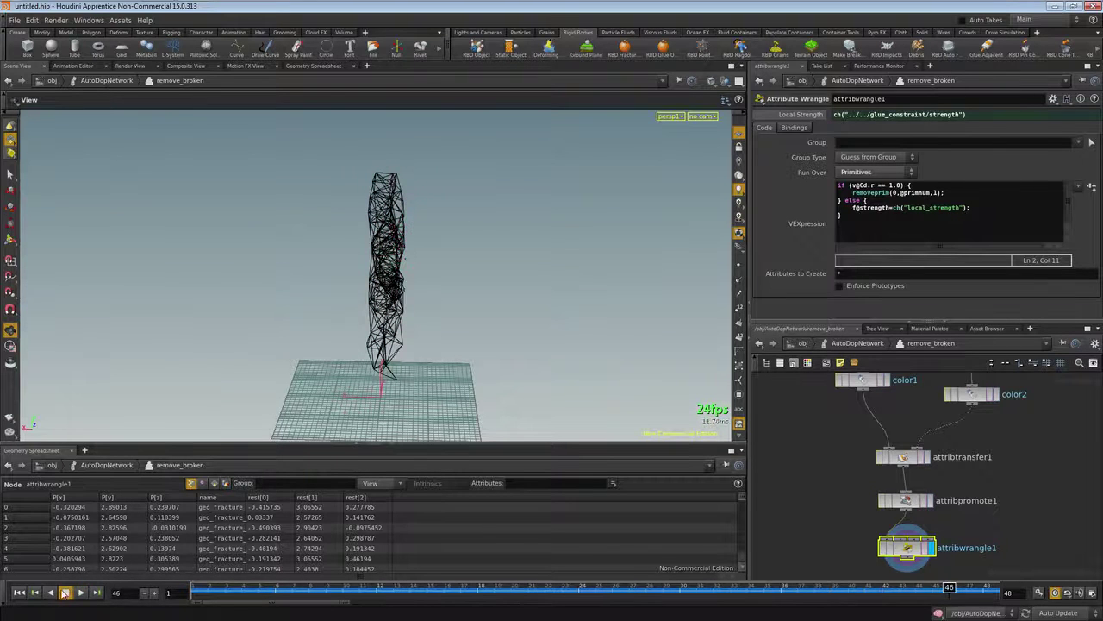
{"action": "left_click", "coordinate": [64, 593]}
{"action": "left_click", "coordinate": [858, 343]}
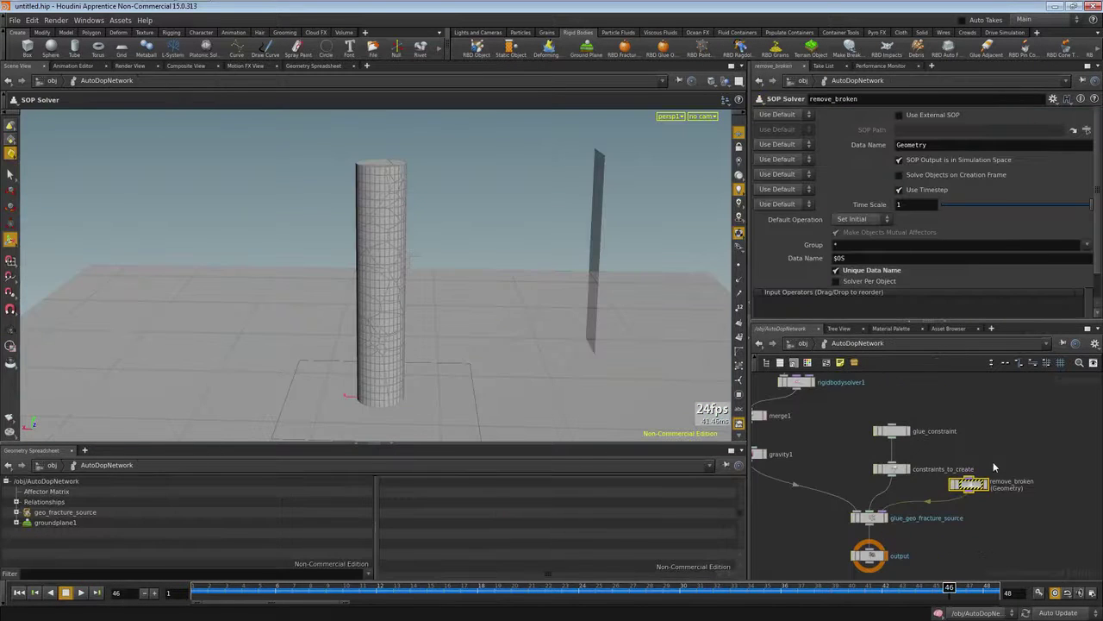
{"action": "middle_click", "coordinate": [969, 484]}
- Reset the simulation of AutoDopNetwork at object level and select AutoDopNetwork_generate_impacts
{"action": "left_click", "coordinate": [804, 343]}
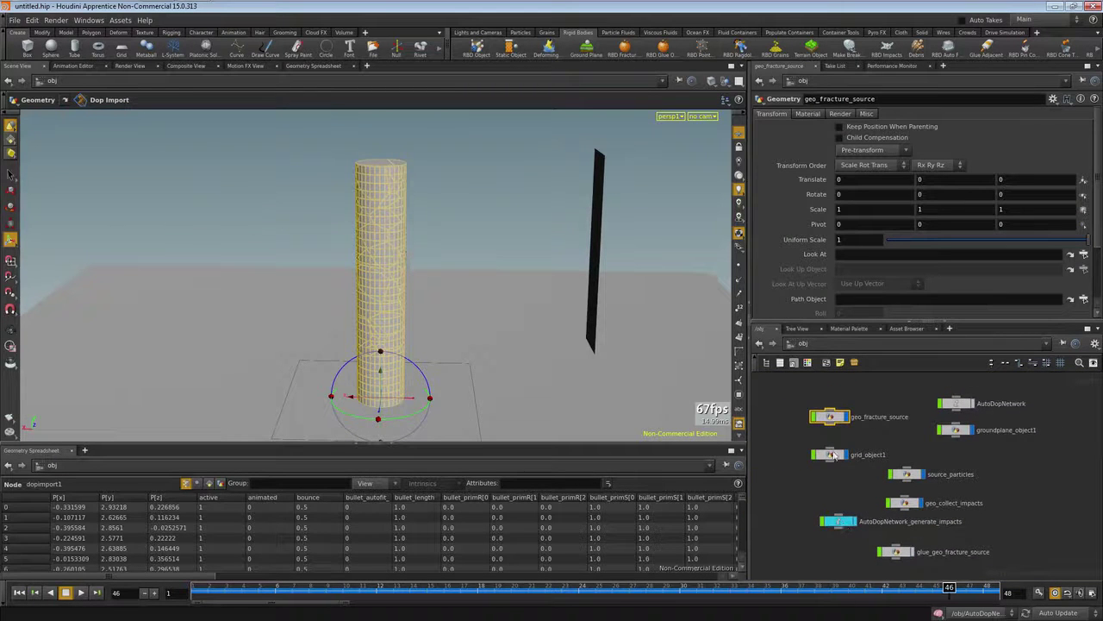
{"action": "left_click", "coordinate": [965, 407]}
{"action": "left_click", "coordinate": [797, 143]}
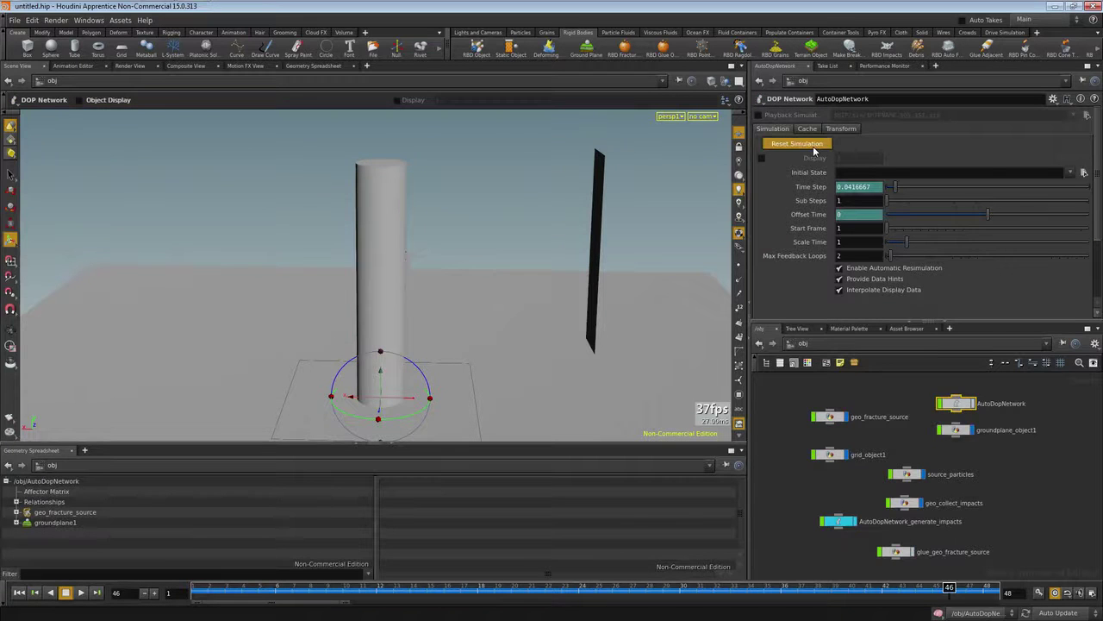
{"action": "left_click", "coordinate": [838, 521]}
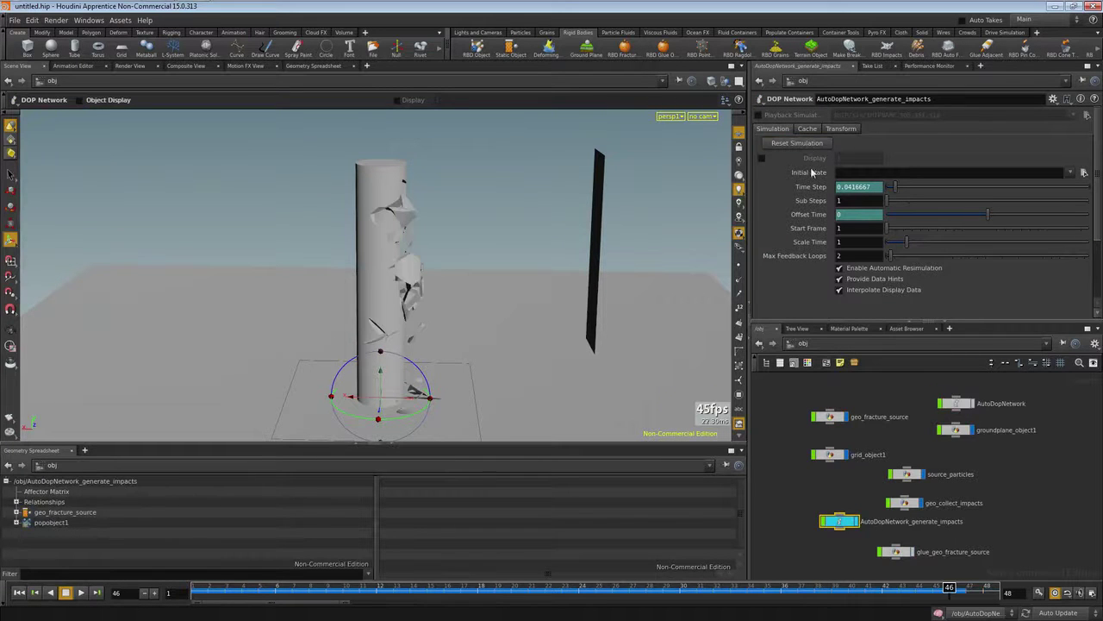
- Replay the tube's fracture simulation from the first frame and stop the playback
{"action": "left_click", "coordinate": [19, 593]}
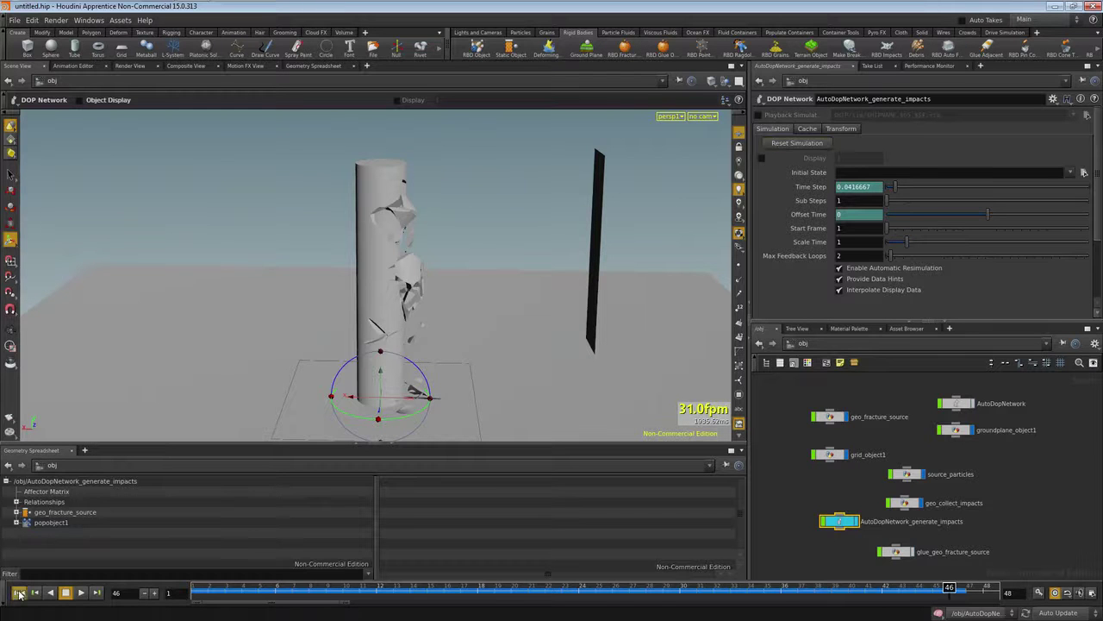
{"action": "left_click", "coordinate": [80, 592]}
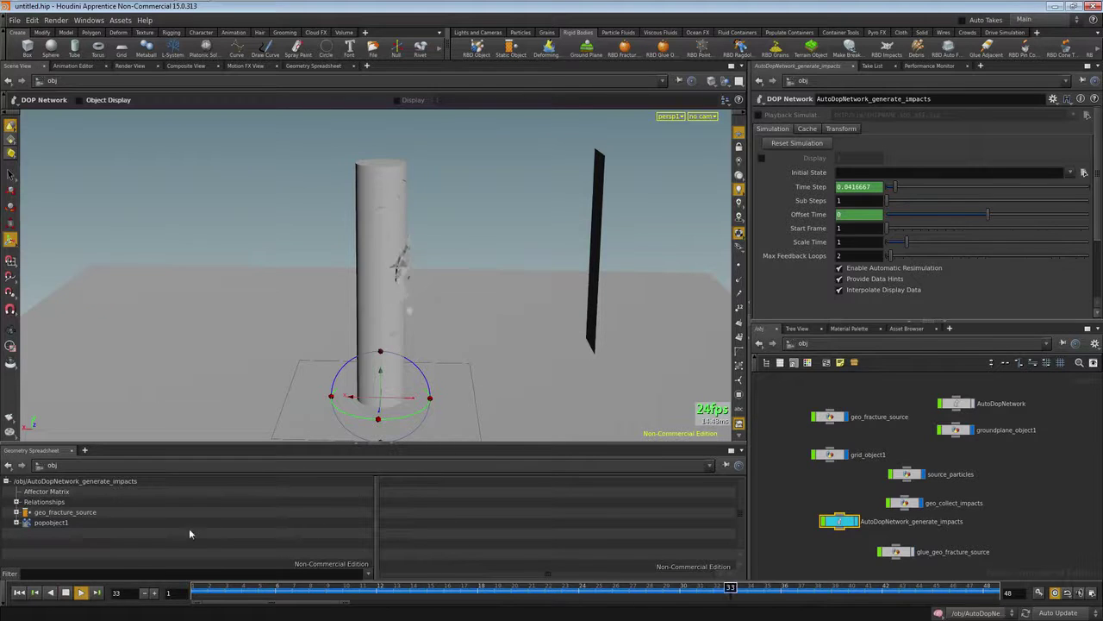
{"action": "left_click", "coordinate": [65, 593]}
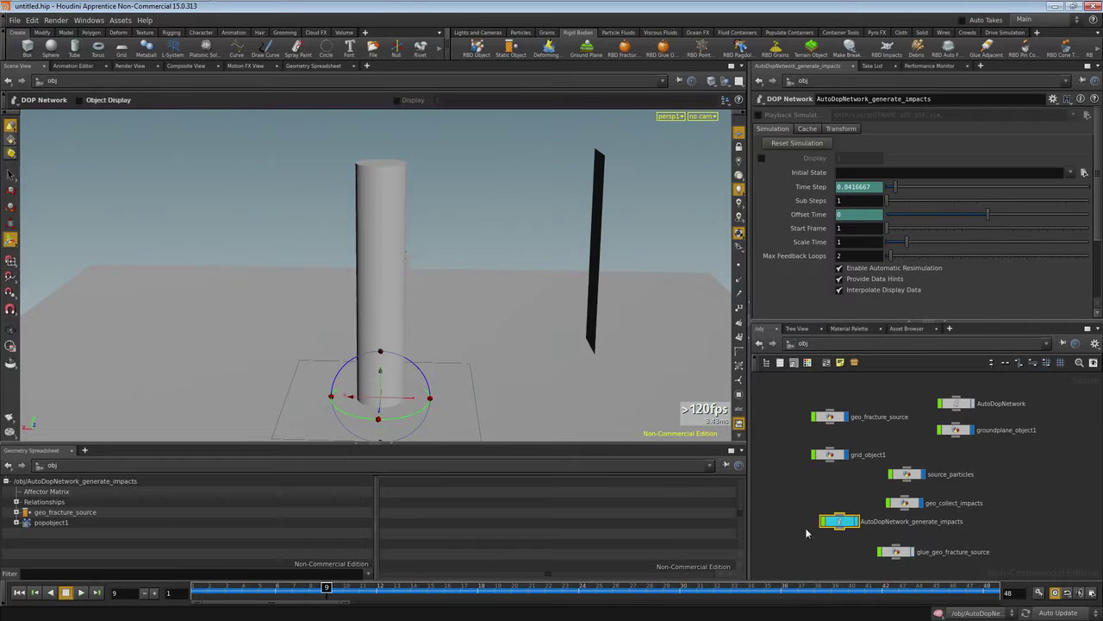
- Replace the import_source node inside source_particles with a copy of dopio1 from the remove_broken solver
{"action": "double_click", "coordinate": [956, 404]}
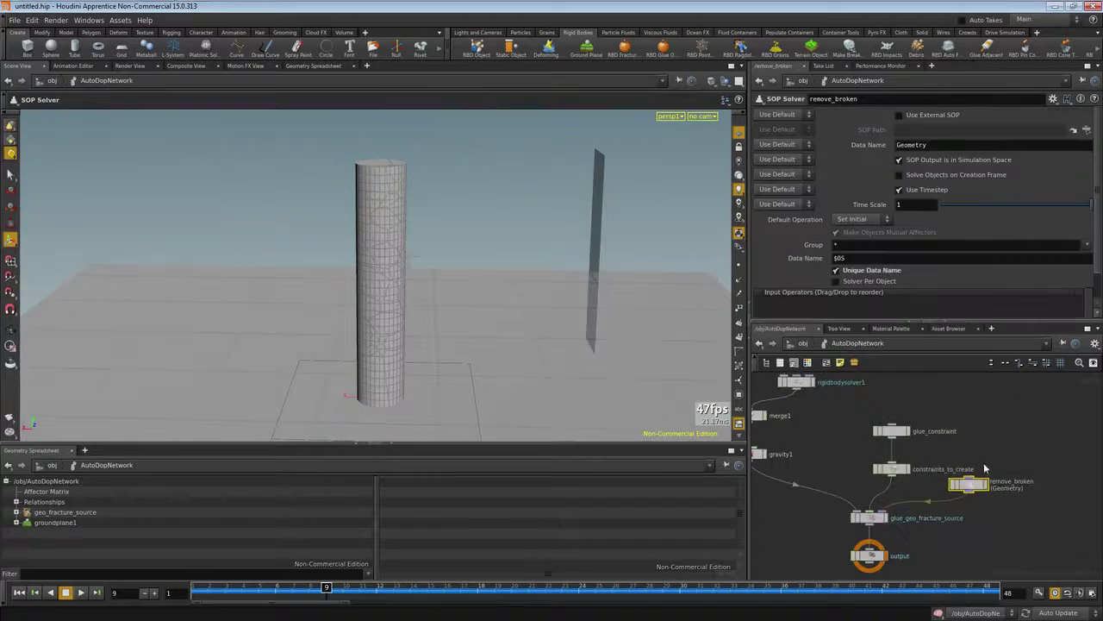
{"action": "double_click", "coordinate": [969, 485]}
{"action": "middle_click_drag", "start_coordinate": [1015, 433], "coordinate": [989, 516]}
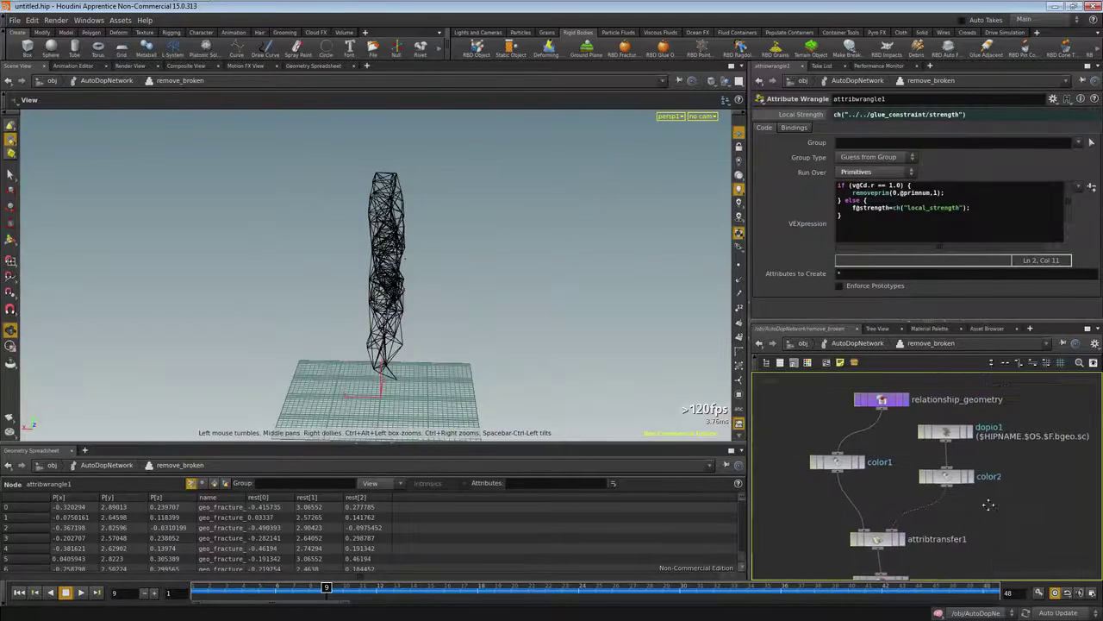
{"action": "left_click", "coordinate": [948, 435]}
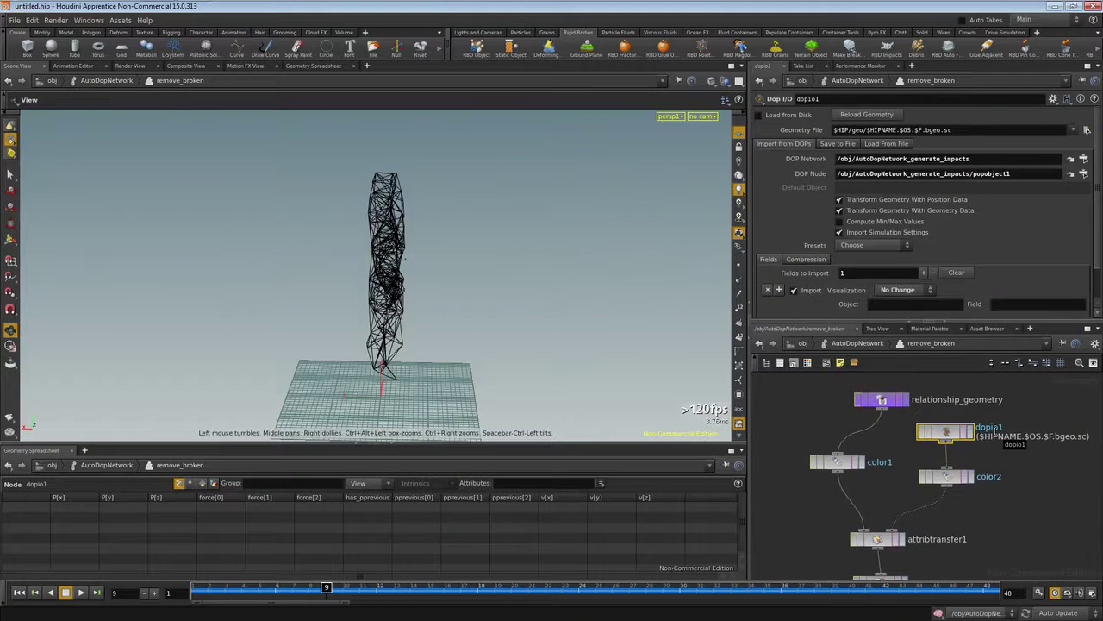
{"action": "key", "text": "ctrl+c"}
{"action": "left_click", "coordinate": [802, 343]}
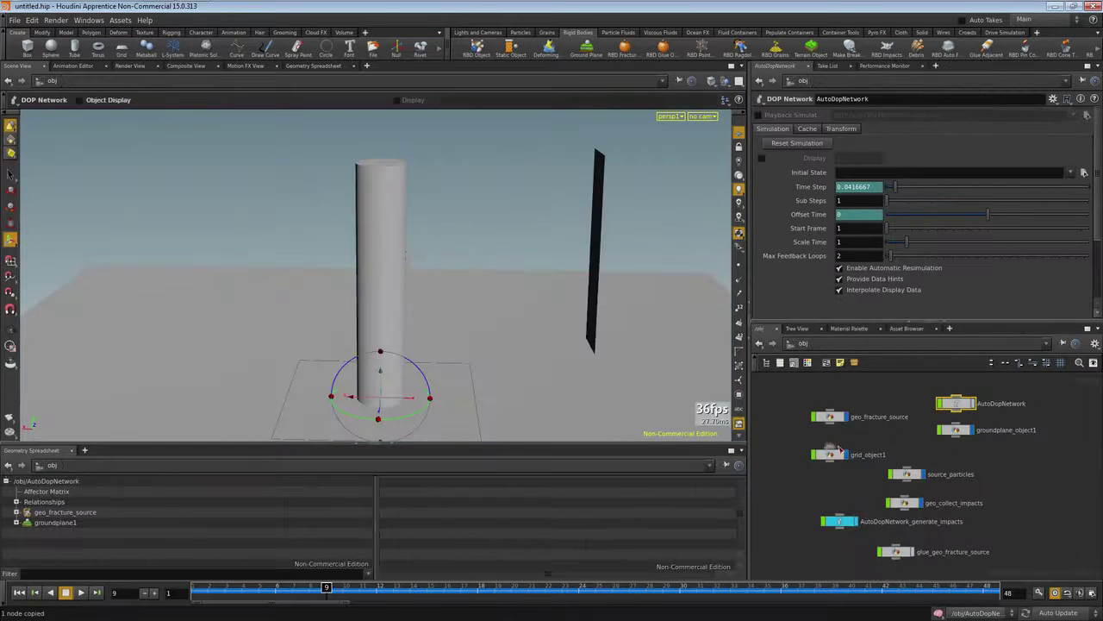
{"action": "double_click", "coordinate": [914, 479]}
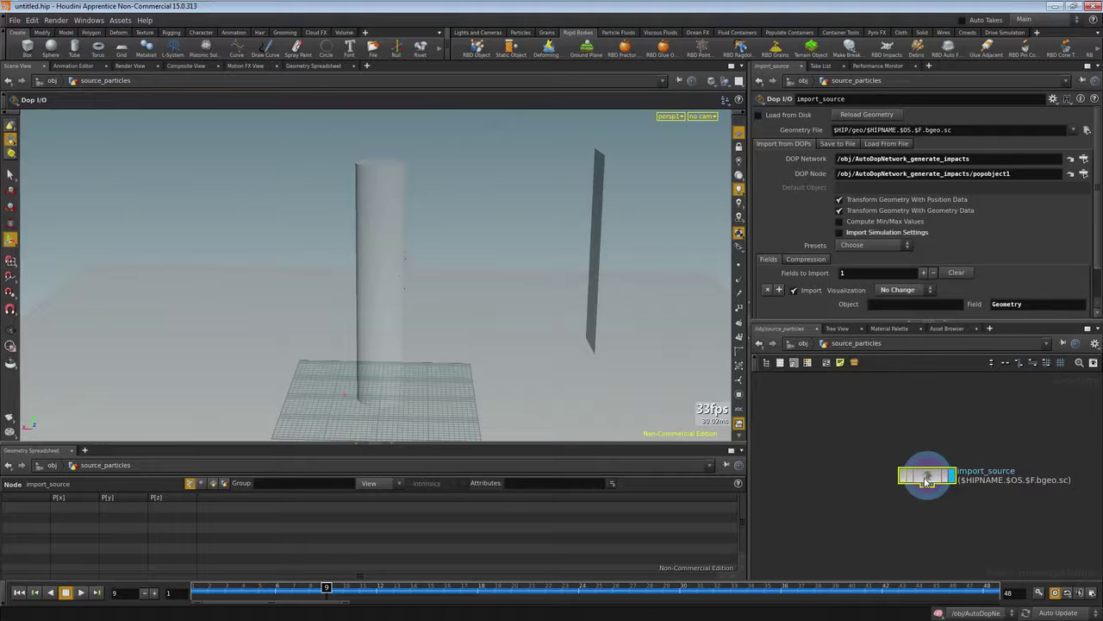
{"action": "key", "text": "Delete"}
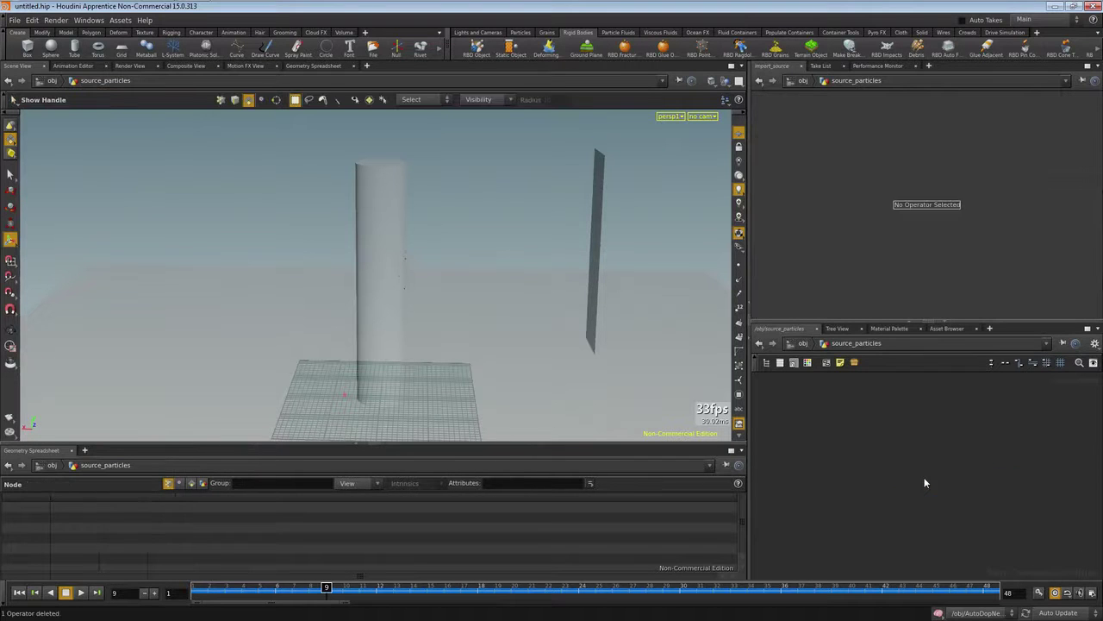
{"action": "key", "text": "ctrl+v"}
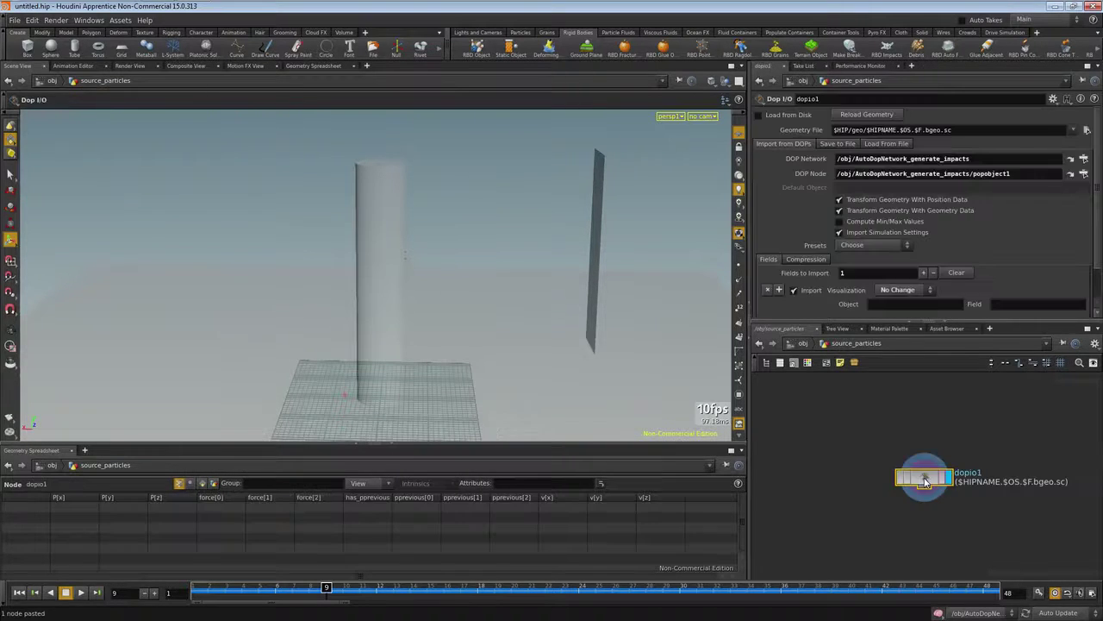
- Play the simulation from the first frame and examine the particles flying towards the tube from different view angles
{"action": "left_click", "coordinate": [802, 342]}
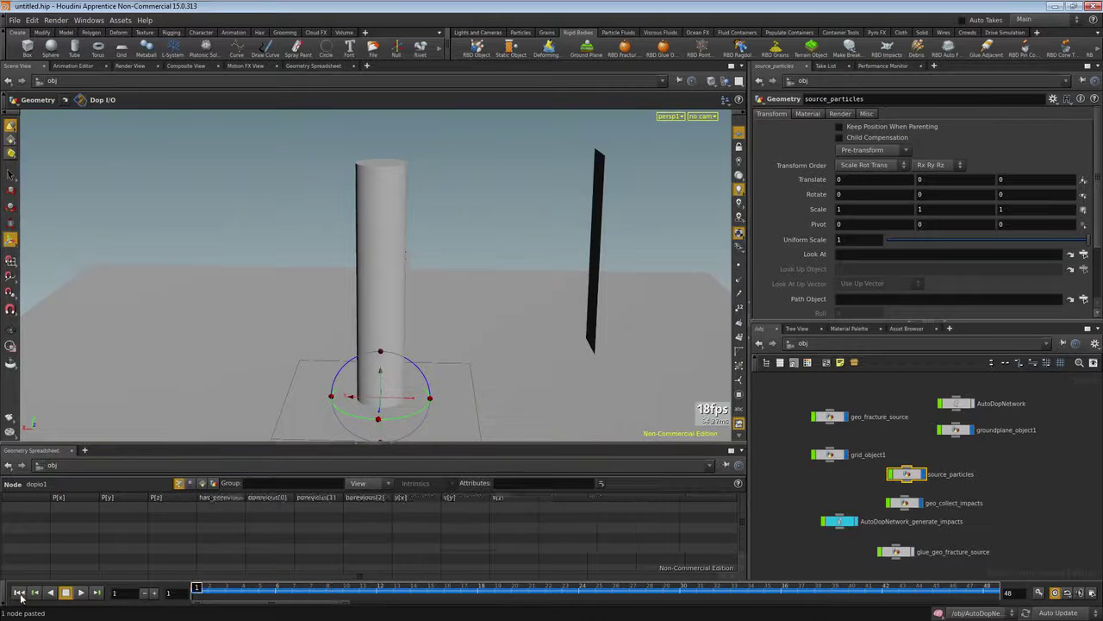
{"action": "left_click", "coordinate": [80, 592]}
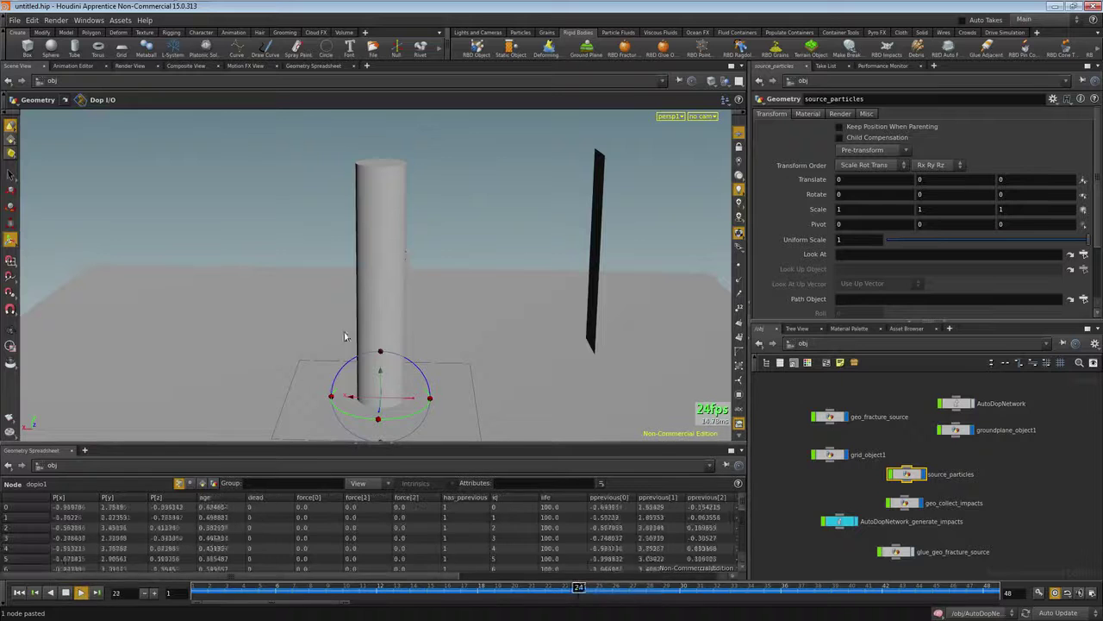
{"action": "key", "text": "Escape"}
{"action": "left_click_drag", "start_coordinate": [500, 322], "coordinate": [416, 299]}
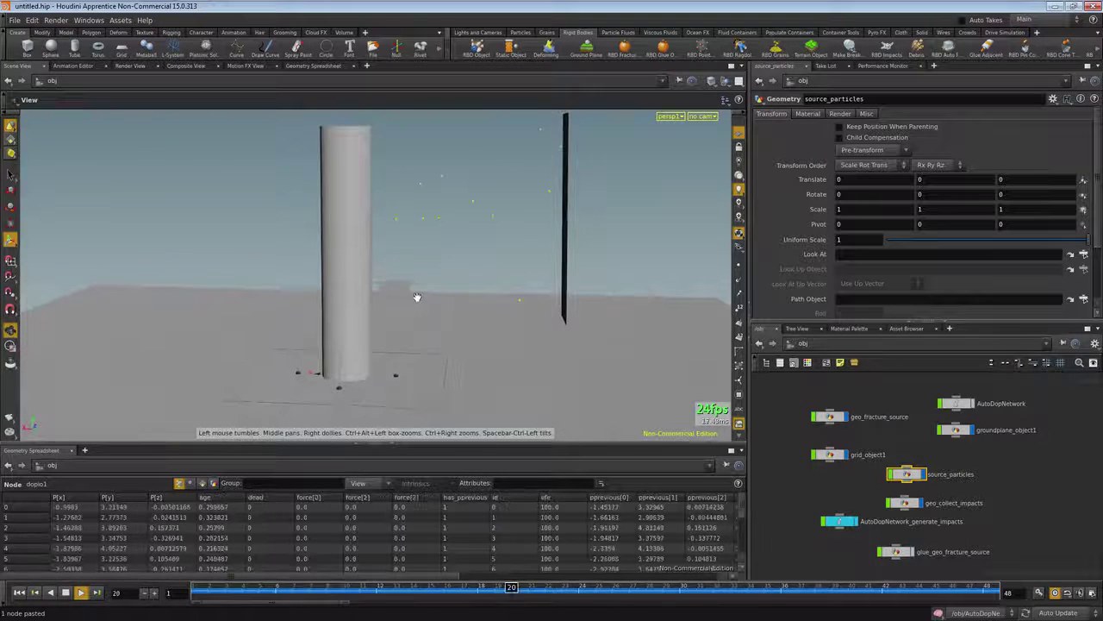
{"action": "key", "text": "Return"}
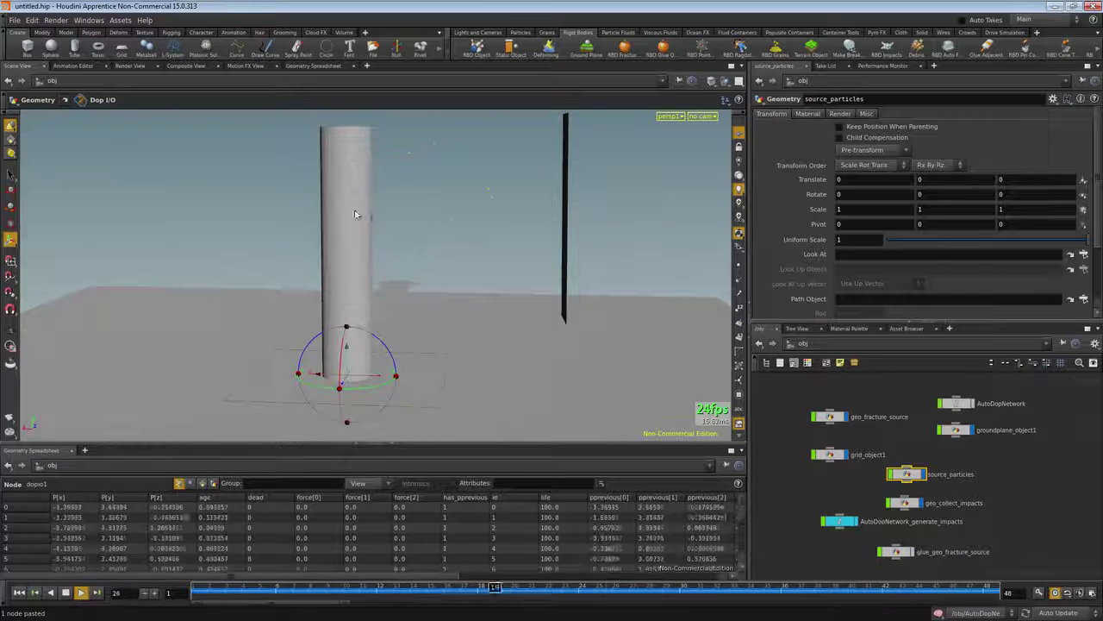
{"action": "left_click_drag", "start_coordinate": [408, 219], "coordinate": [375, 274], "text": "alt"}
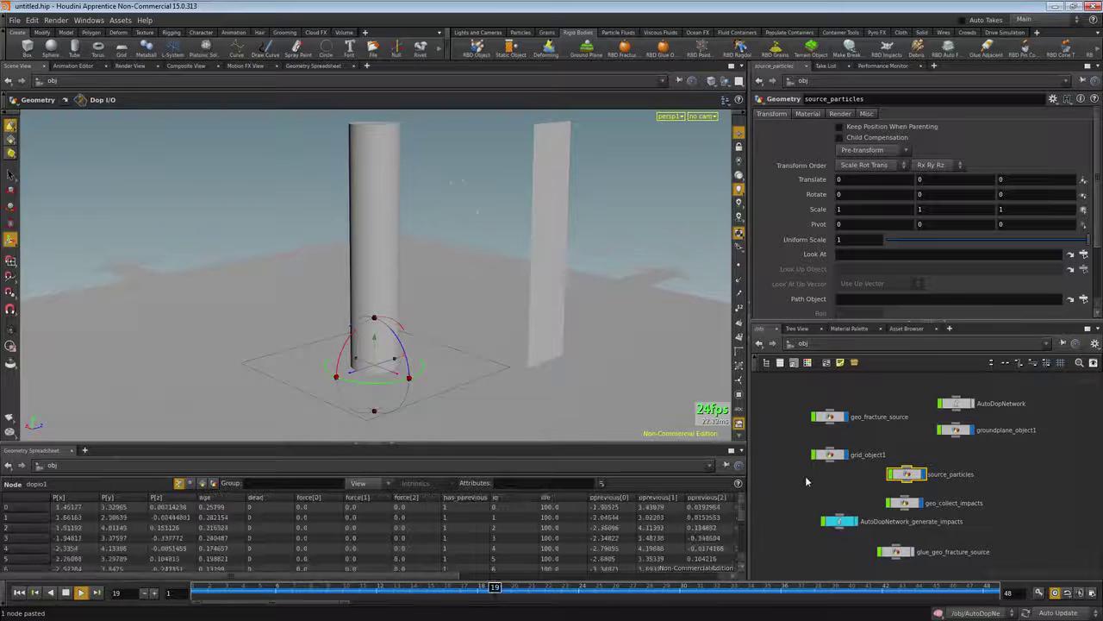
{"action": "key", "text": "alt+Tab"}
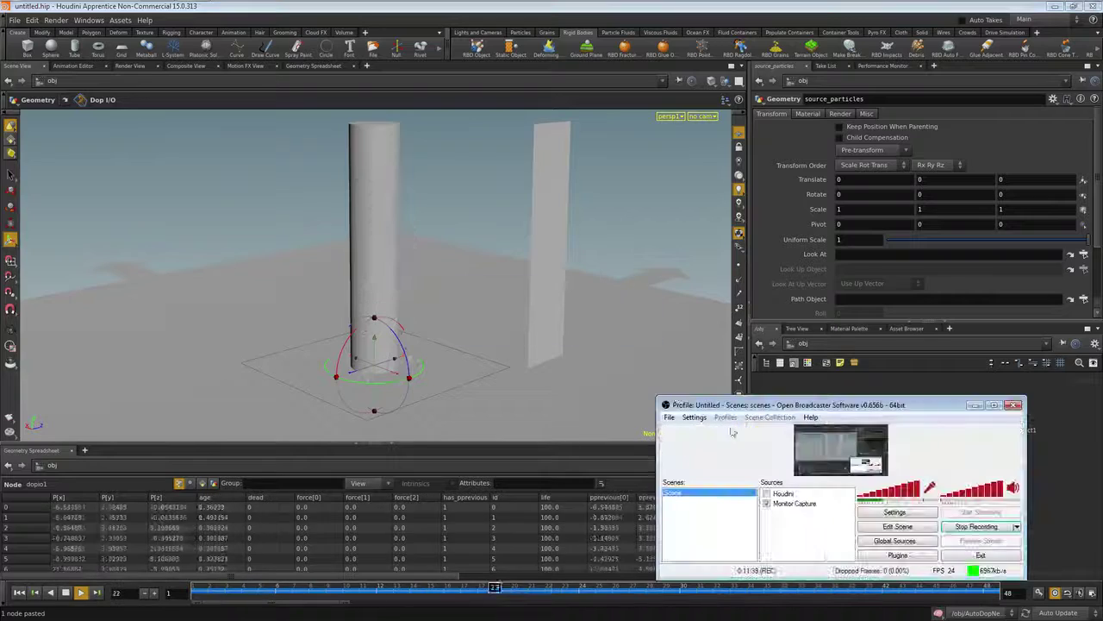